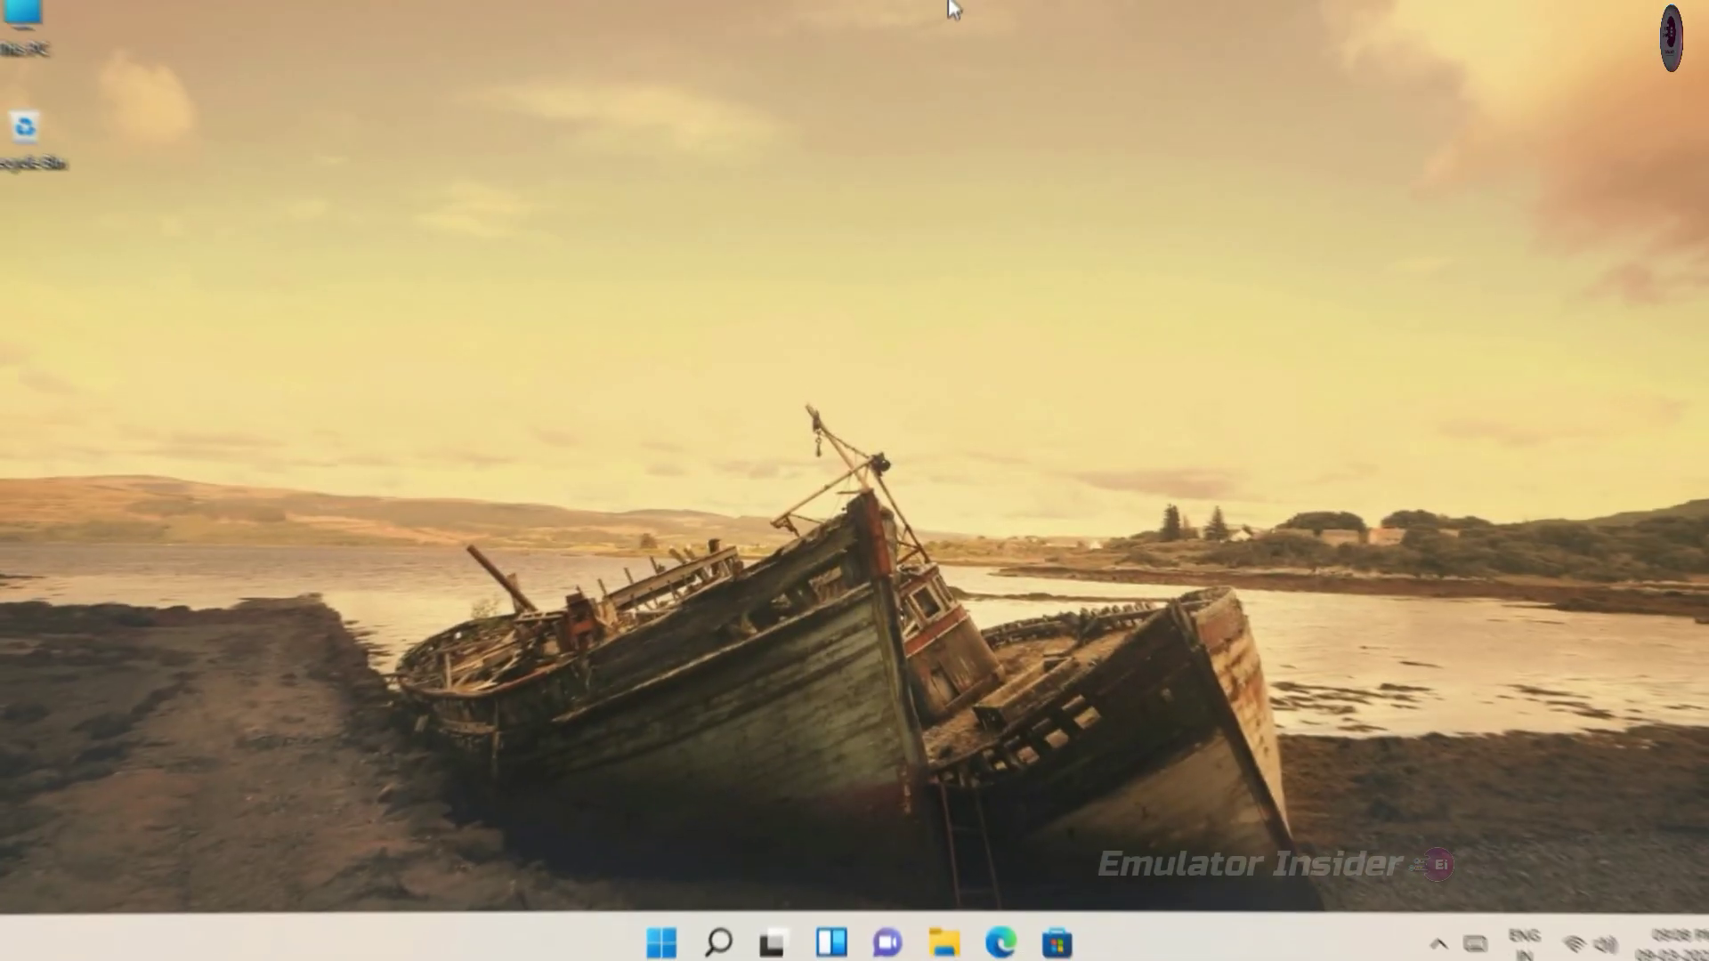
# Check the PC's processor, installed RAM and system type in the This PC properties, and close the window
pyautogui.rightClick(61, 41)
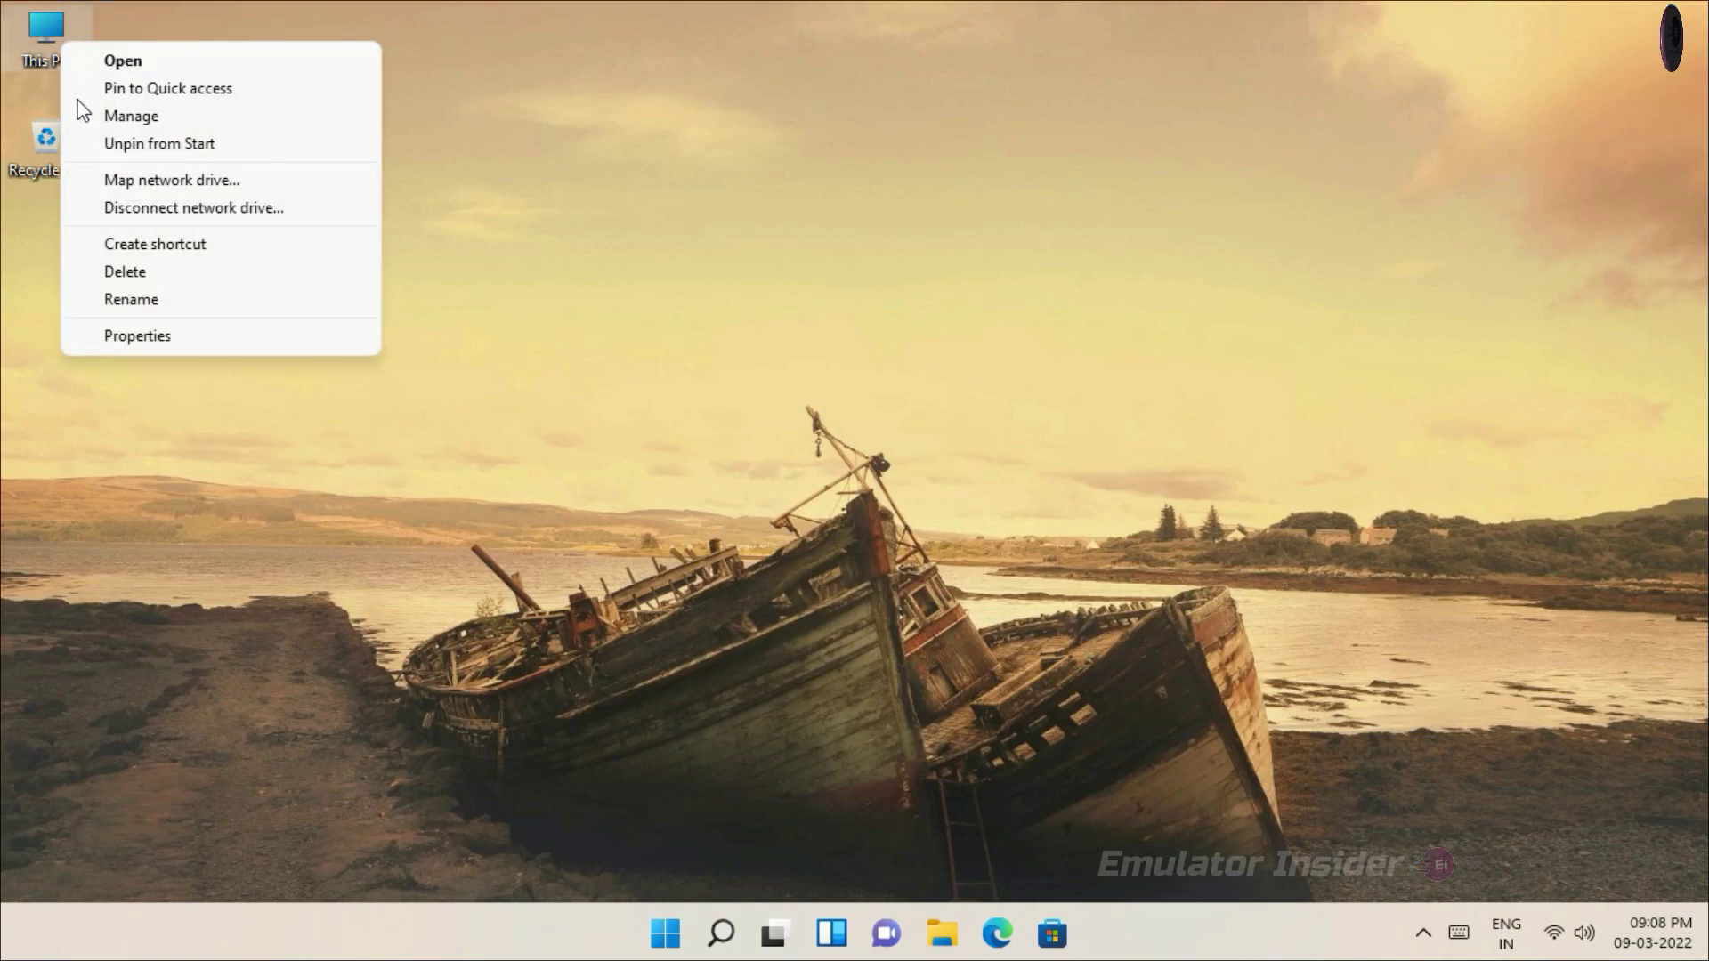
pyautogui.click(185, 339)
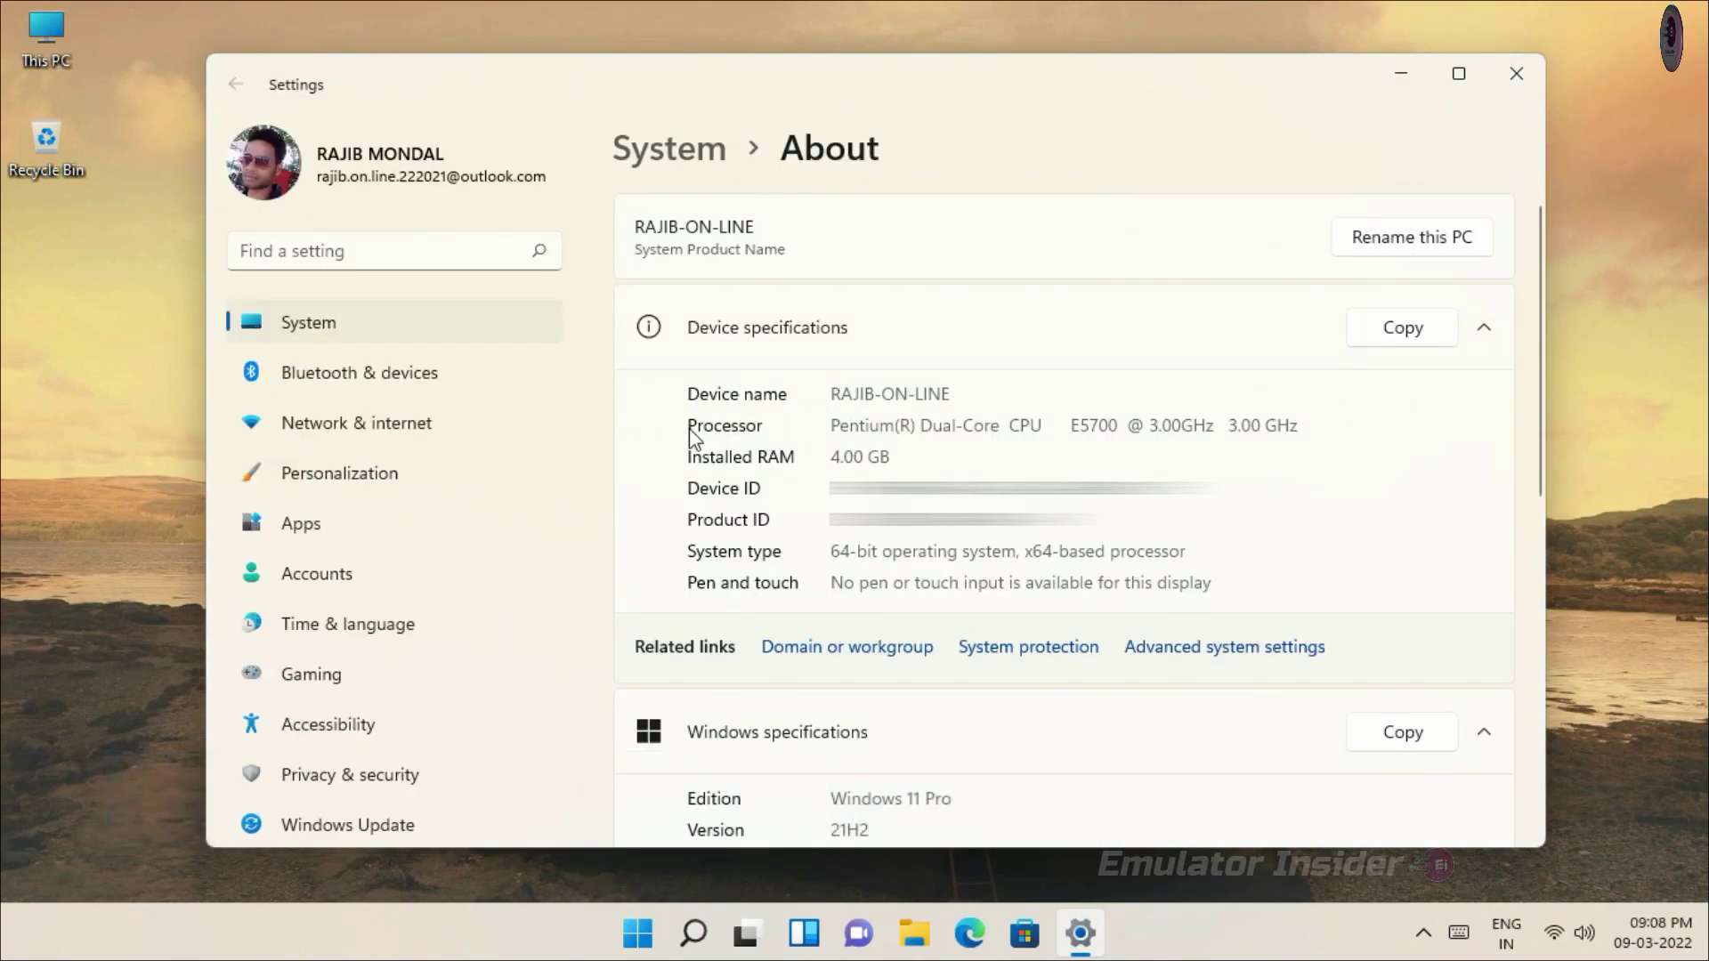
pyautogui.moveTo(891, 429); pyautogui.dragTo(1312, 426)
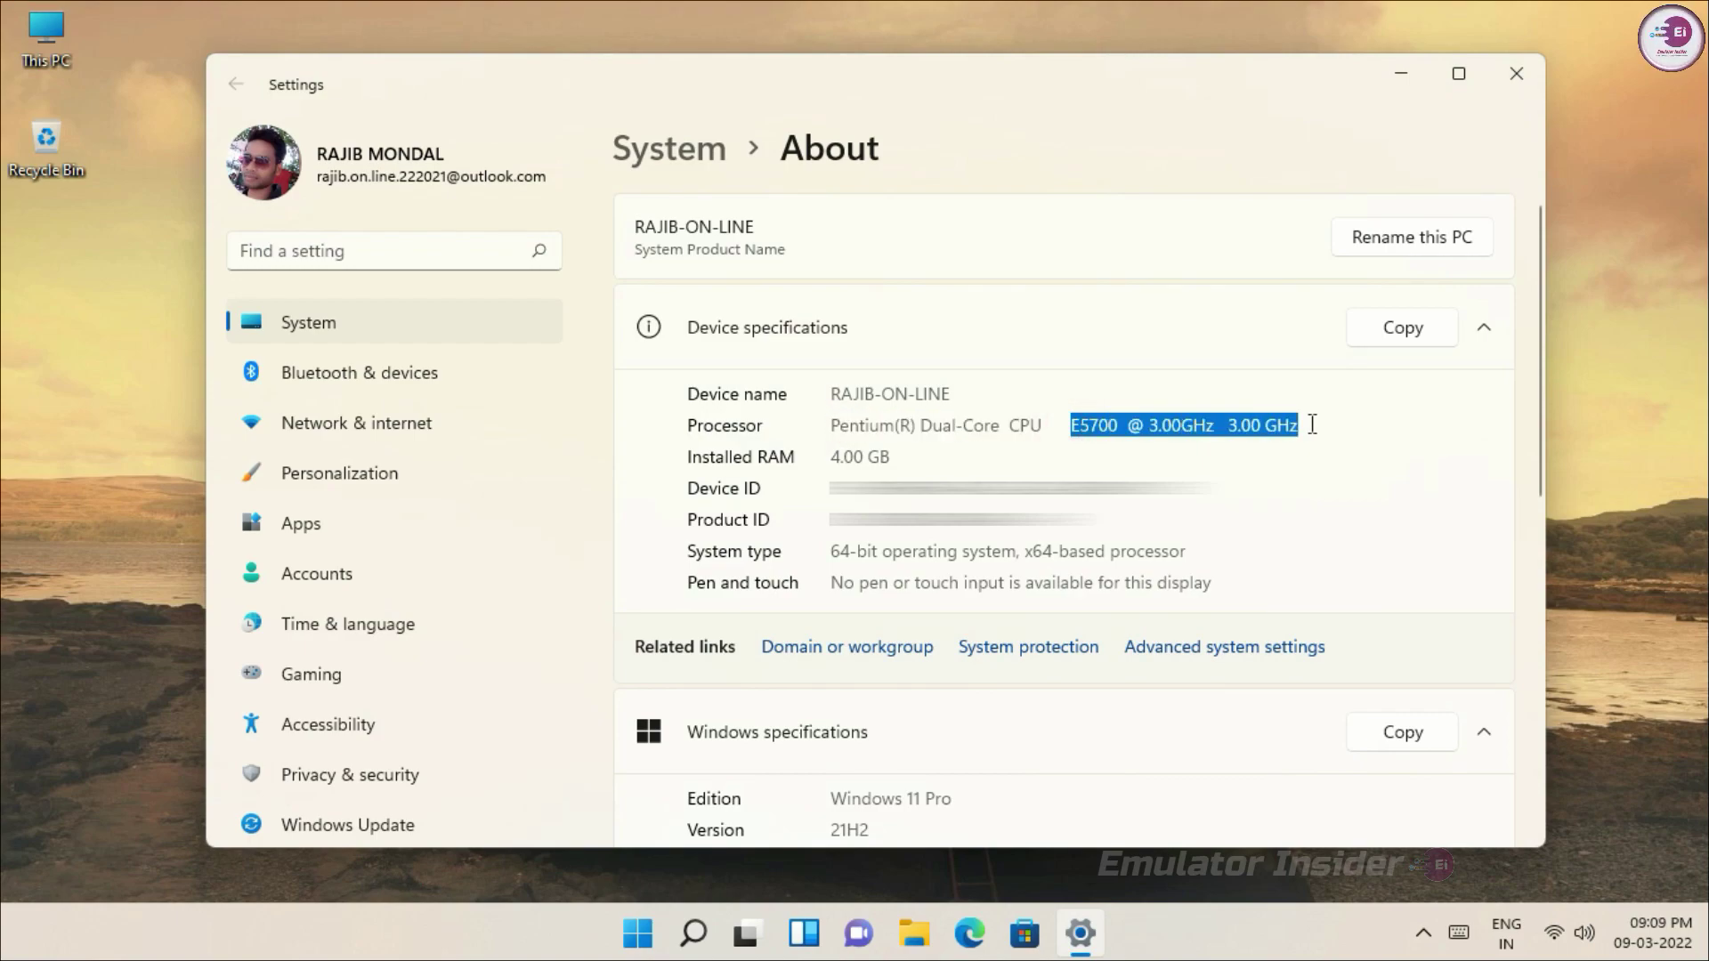
pyautogui.tripleClick(835, 460)
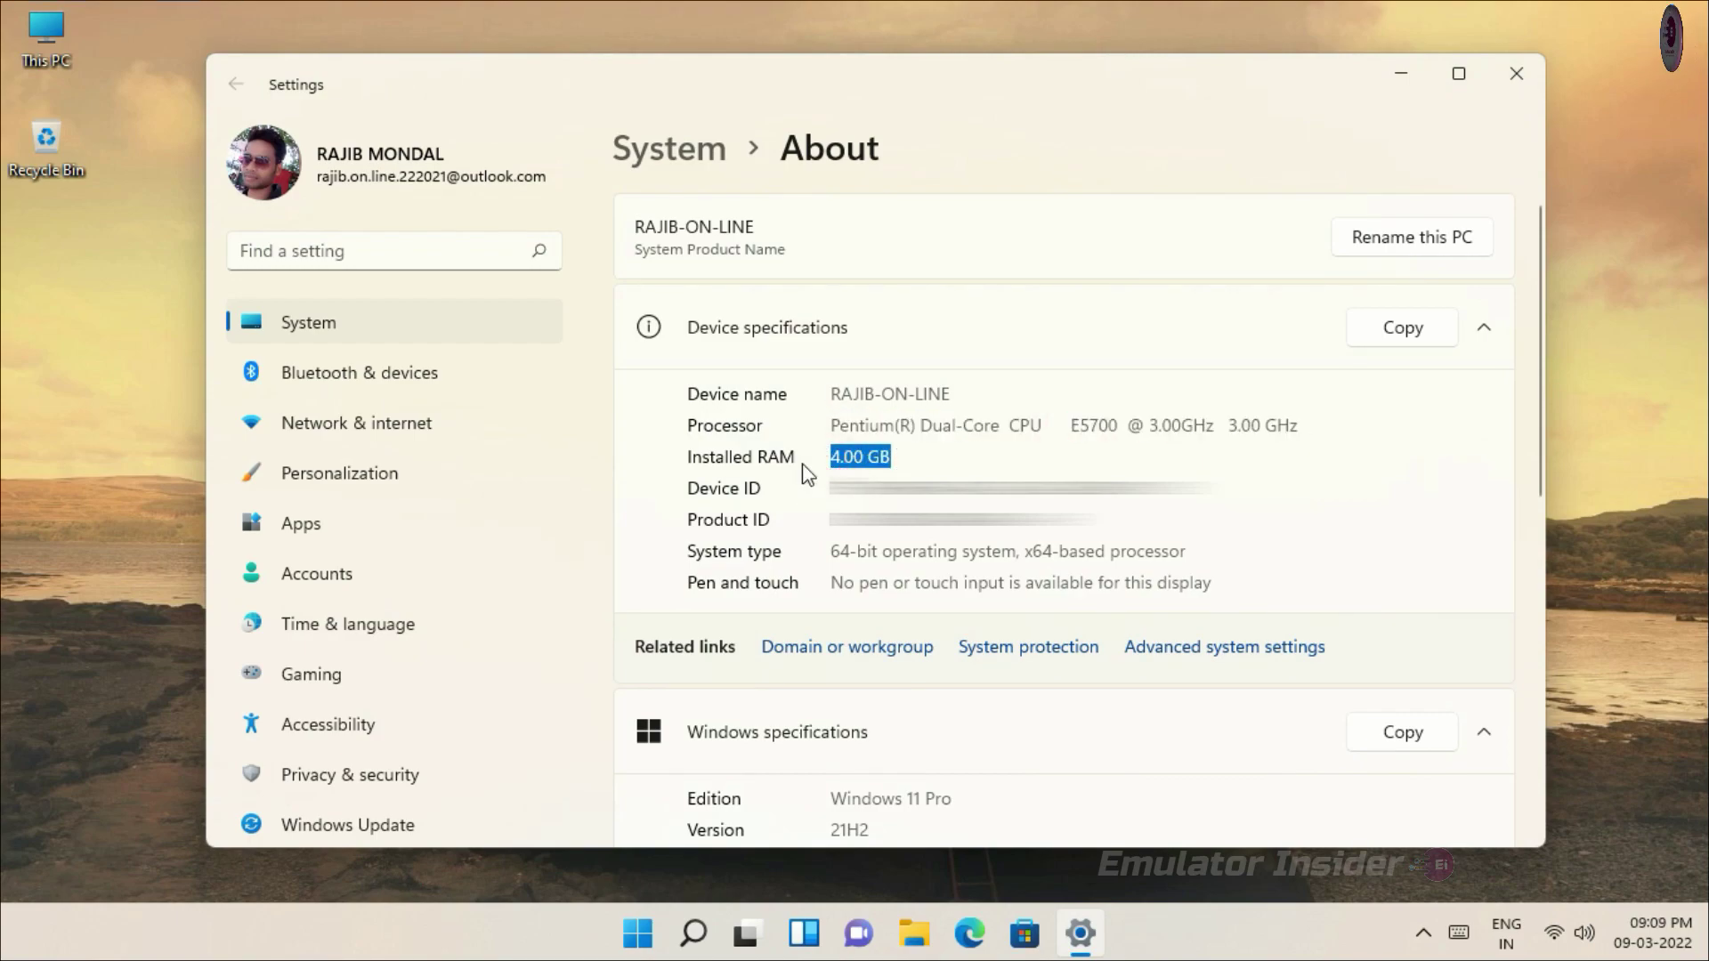
pyautogui.click(904, 457)
pyautogui.moveTo(924, 556); pyautogui.dragTo(1195, 552)
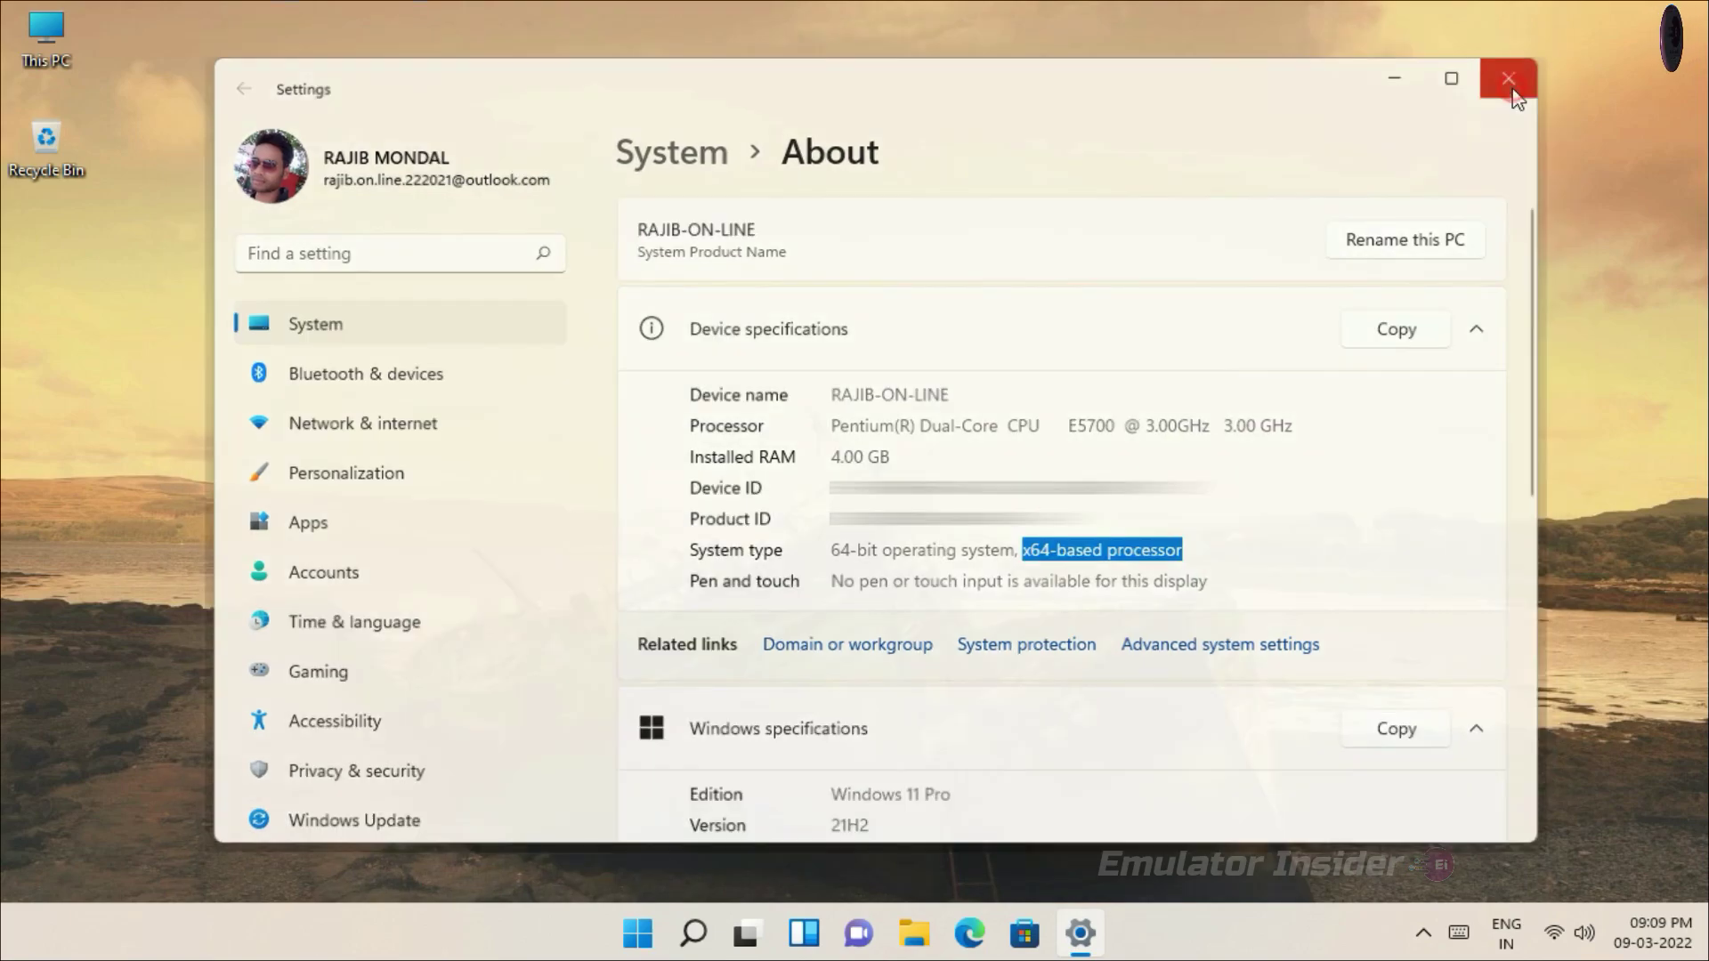
pyautogui.click(1516, 74)
# Open Google Chrome and search Google for BlueStacks
pyautogui.click(663, 932)
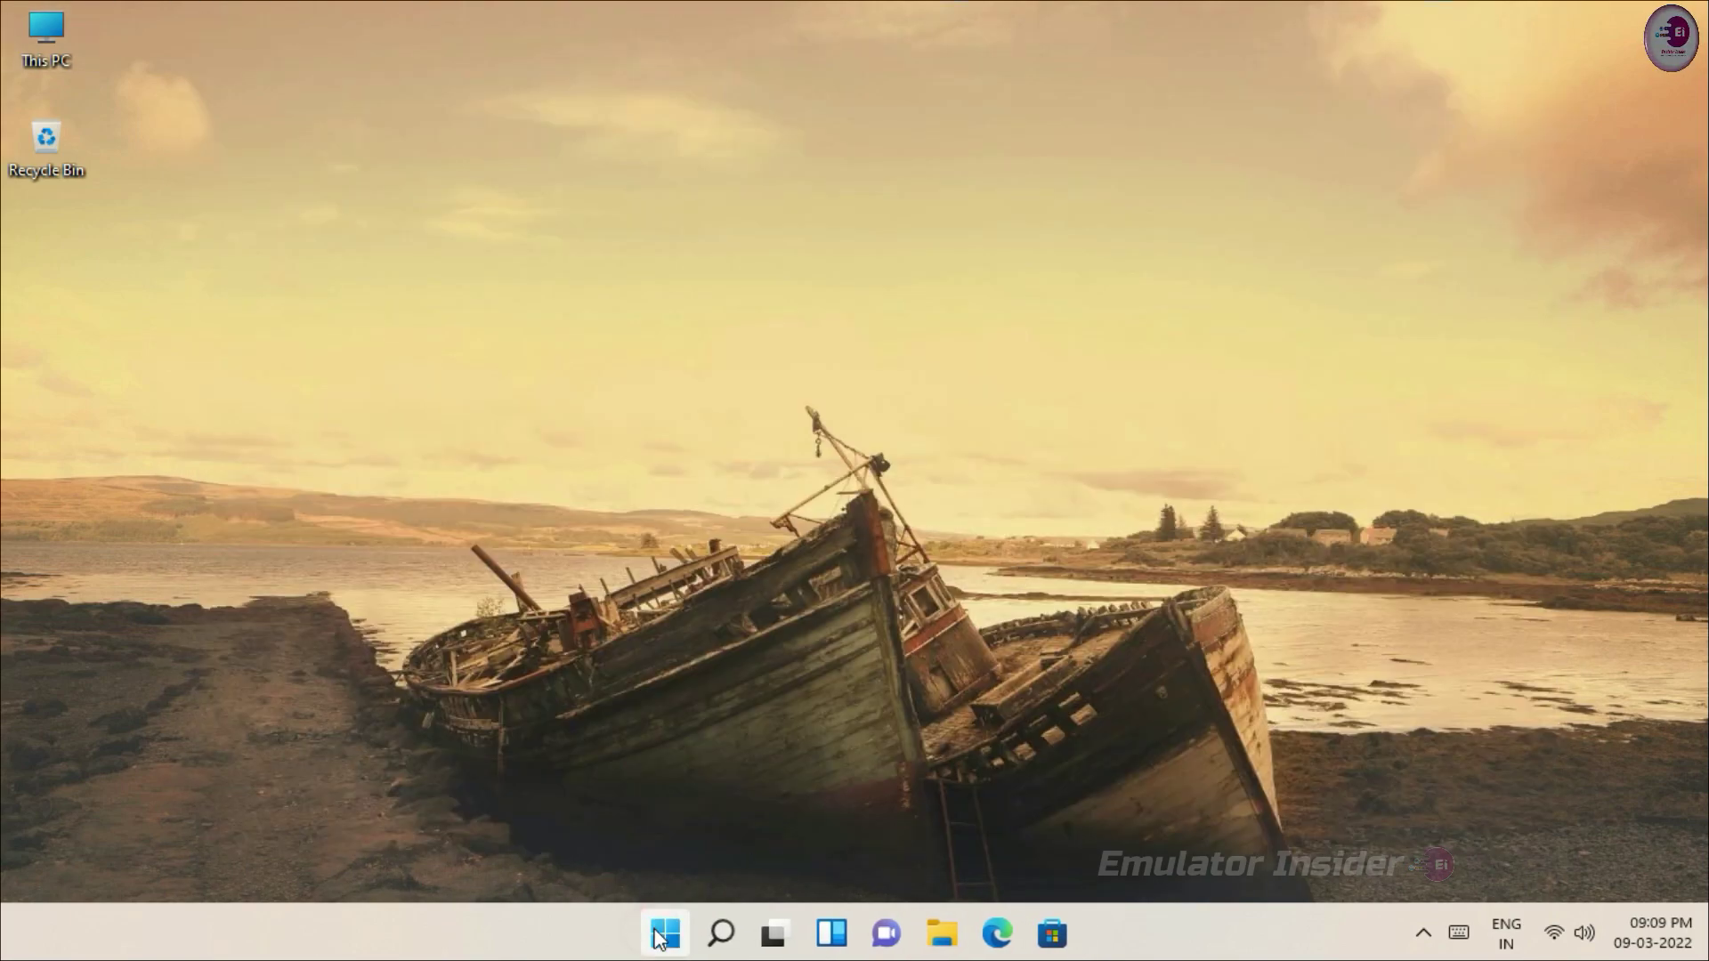
pyautogui.scroll(-1, 789, 405)
pyautogui.scroll(1, 787, 404)
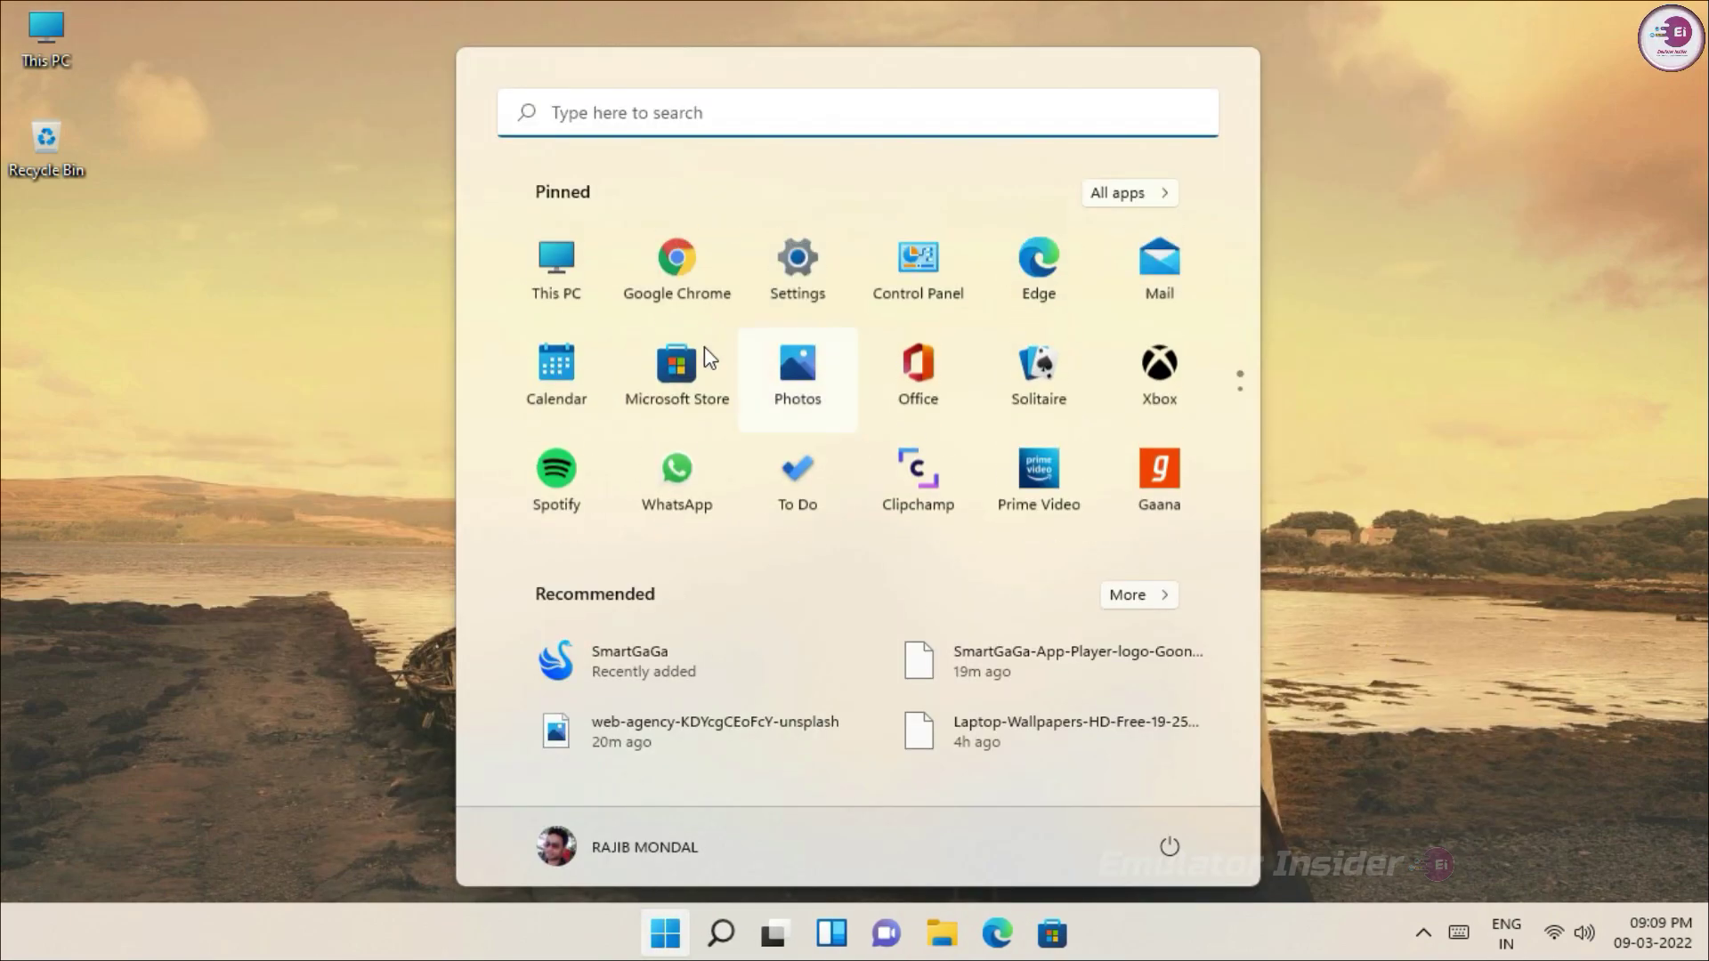
pyautogui.click(663, 272)
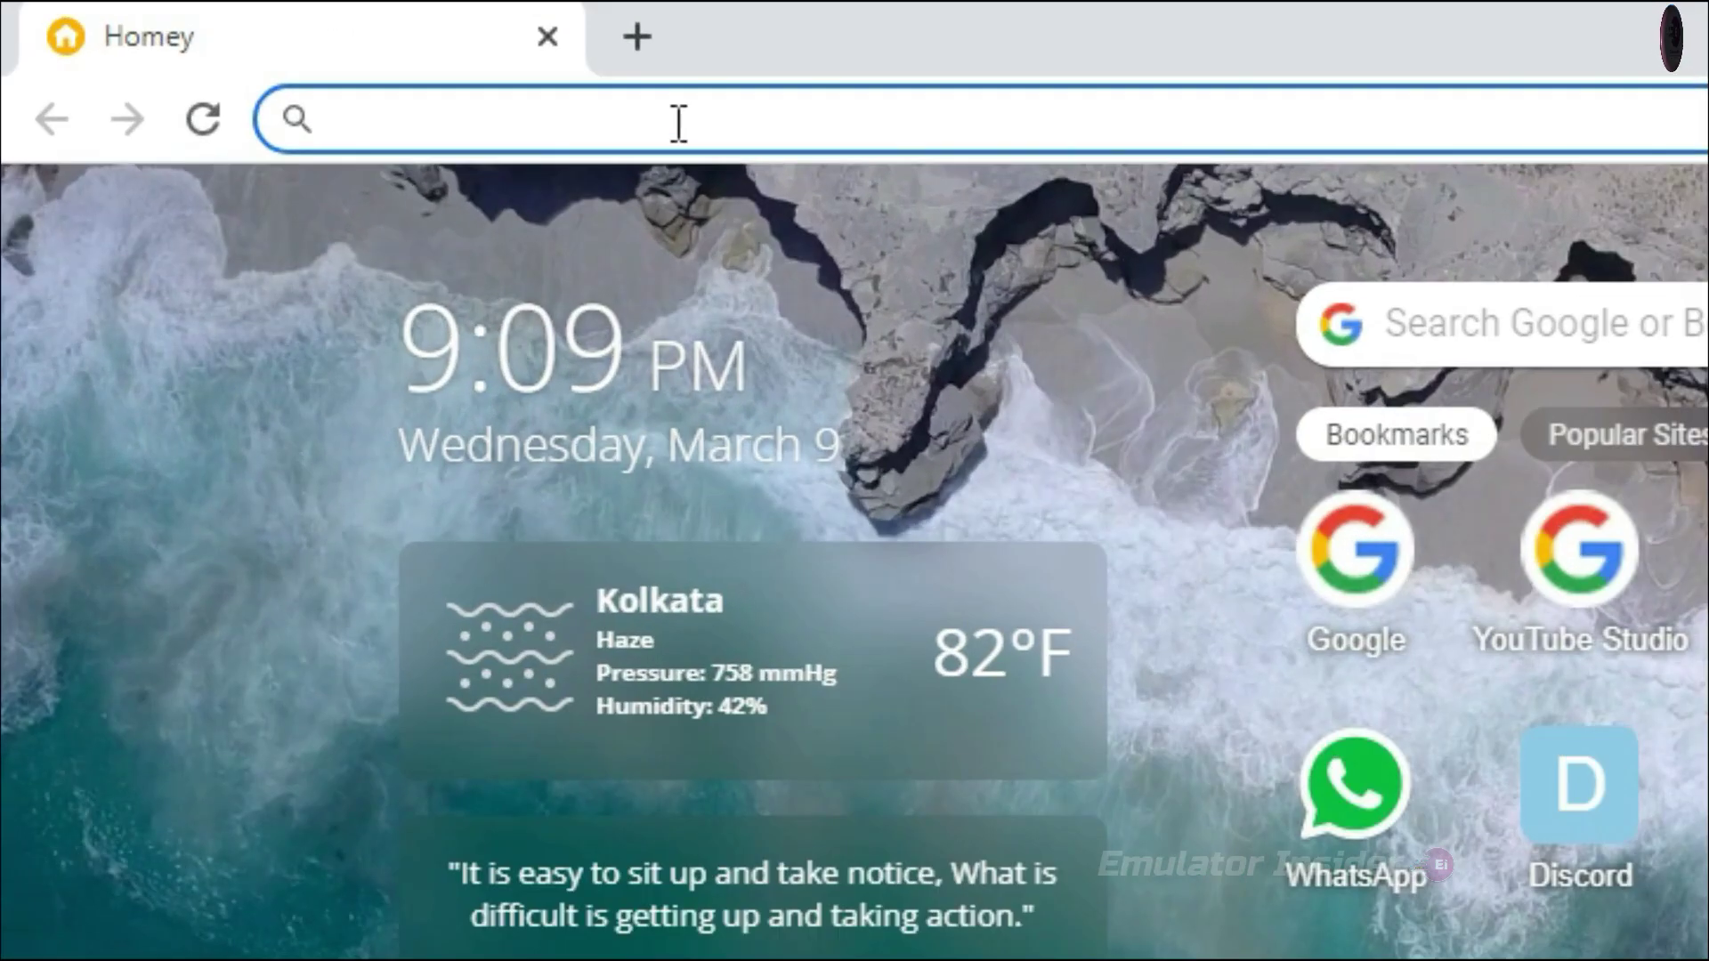
pyautogui.write('Blue')
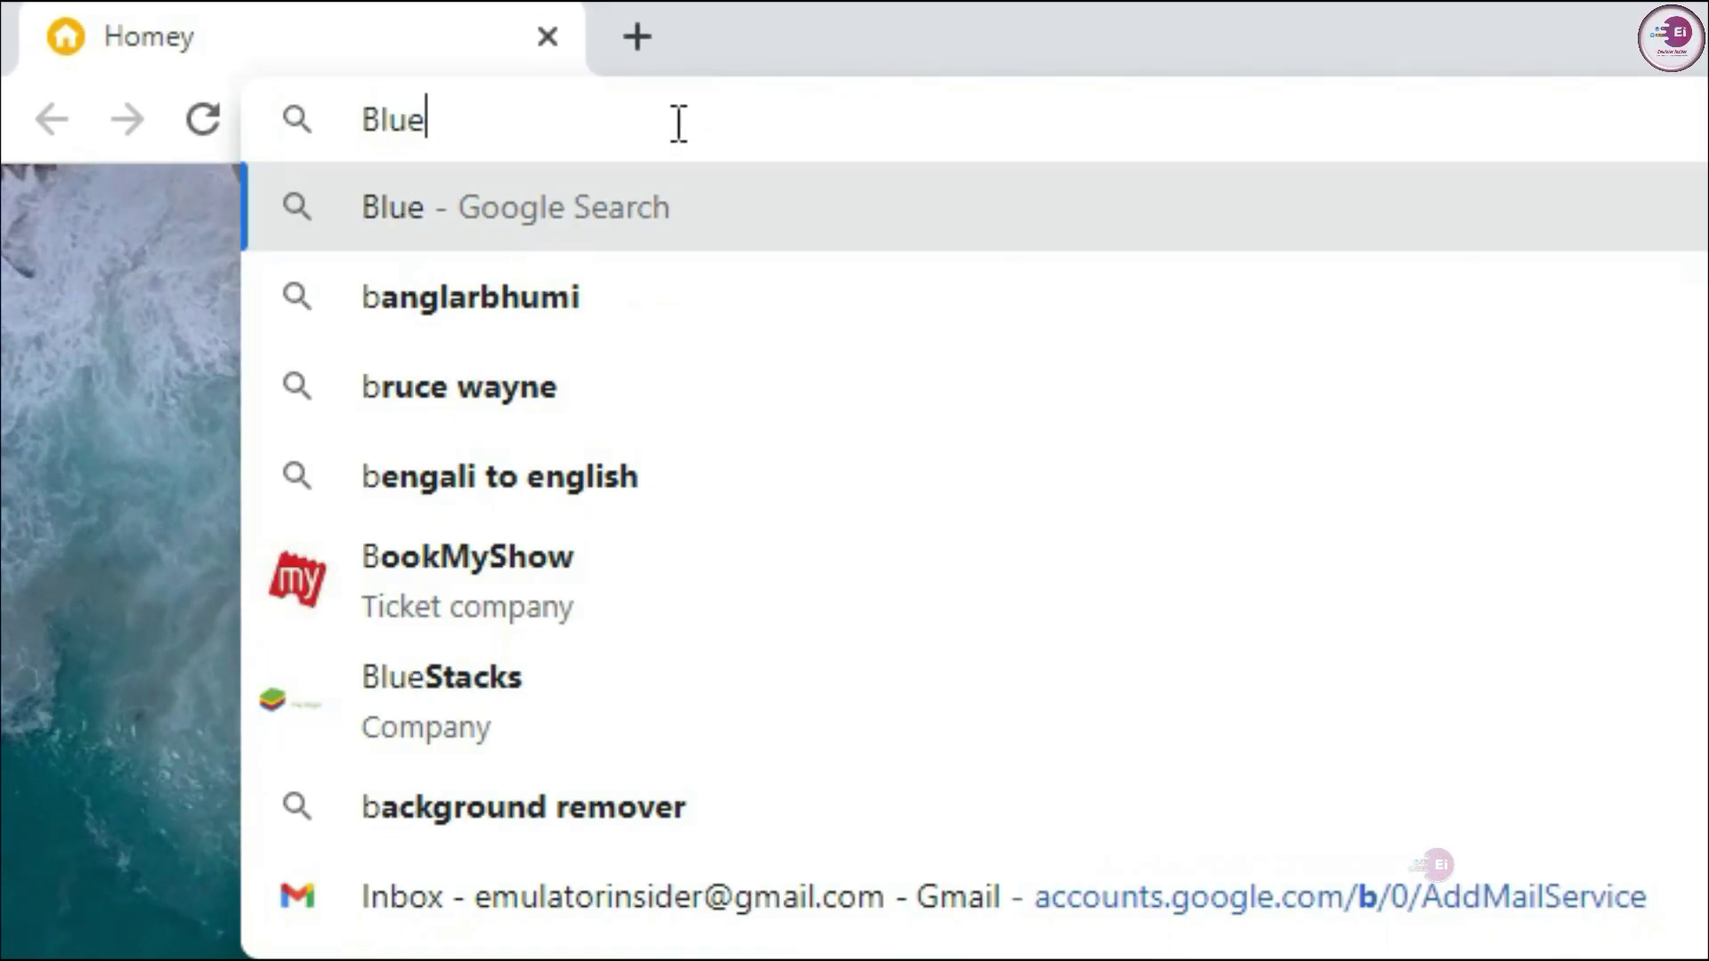
pyautogui.write('Stacks')
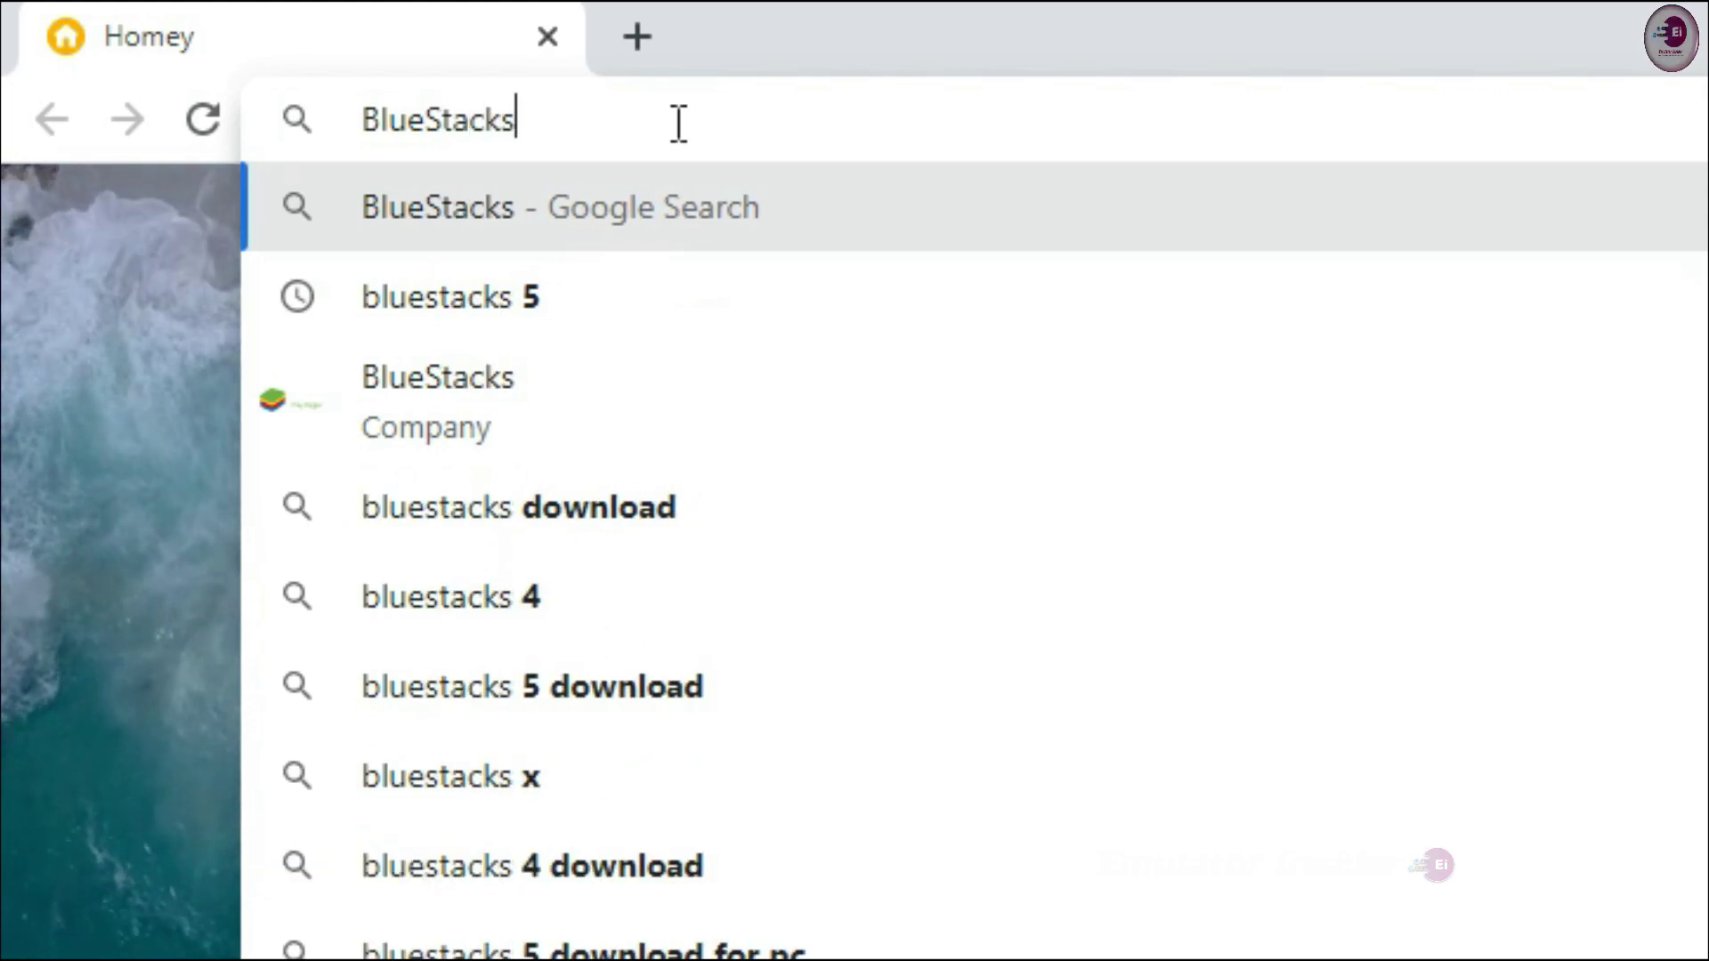
pyautogui.click(548, 236)
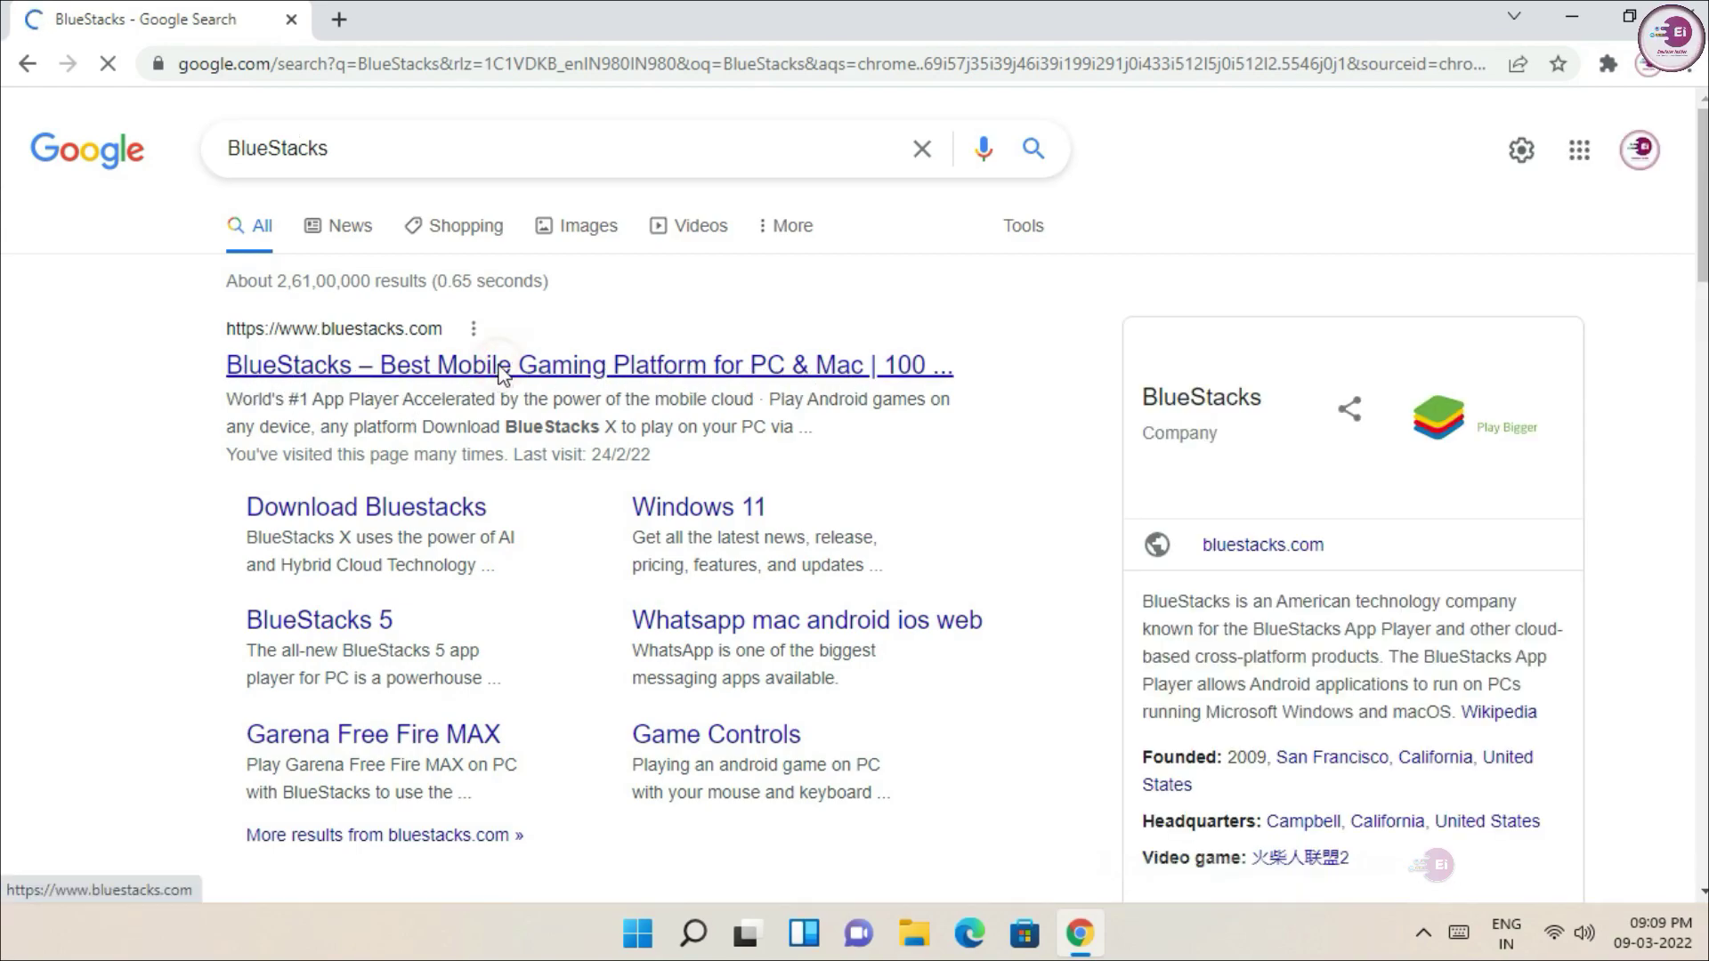
# Open the official bluestacks.com site from the results and go to its page listing all versions
pyautogui.click(501, 367)
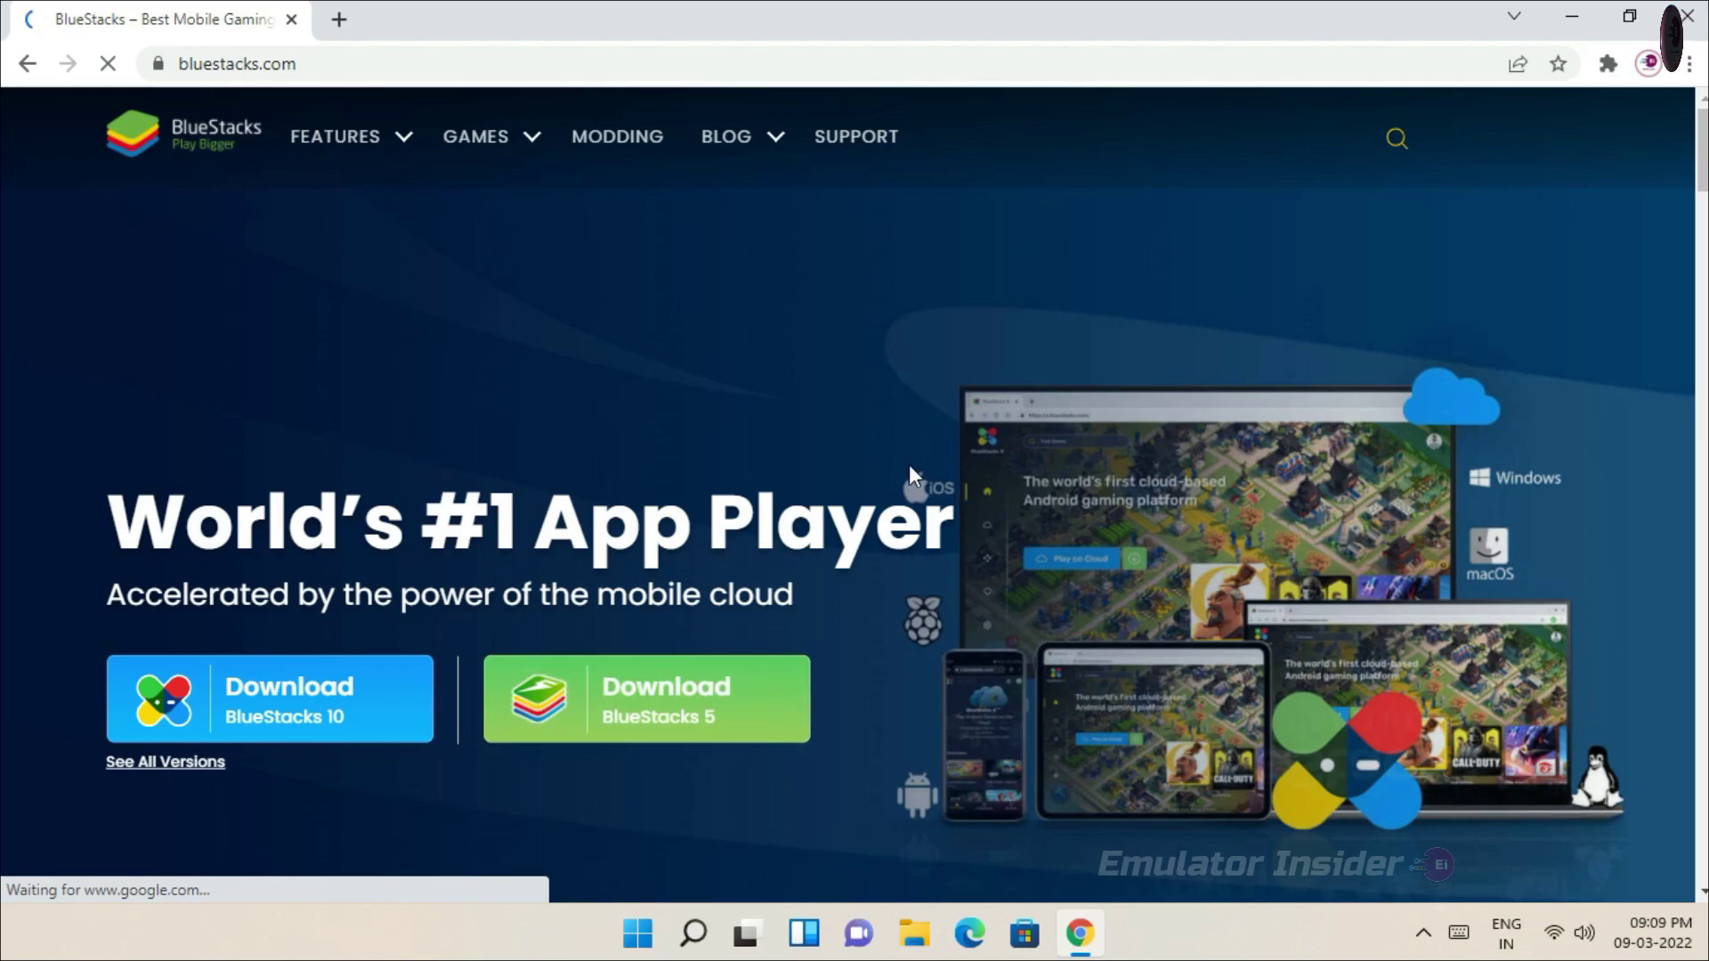
pyautogui.scroll(-7, 909, 464)
pyautogui.scroll(3, 121, 405)
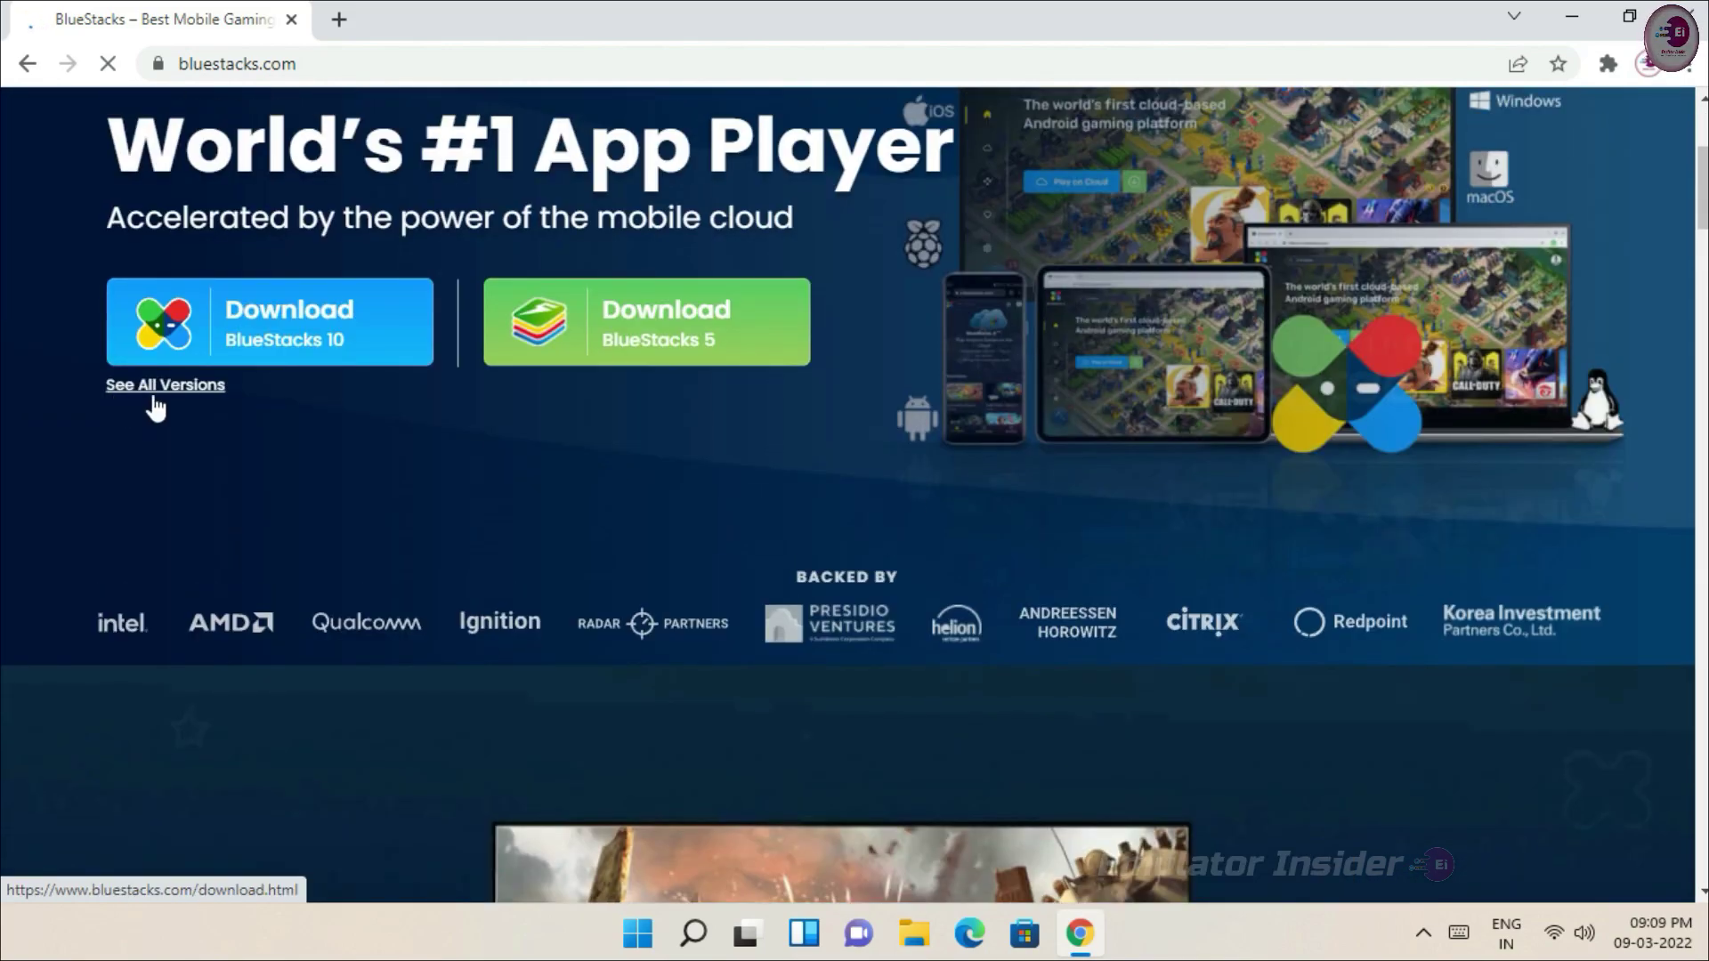
pyautogui.scroll(3, 116, 407)
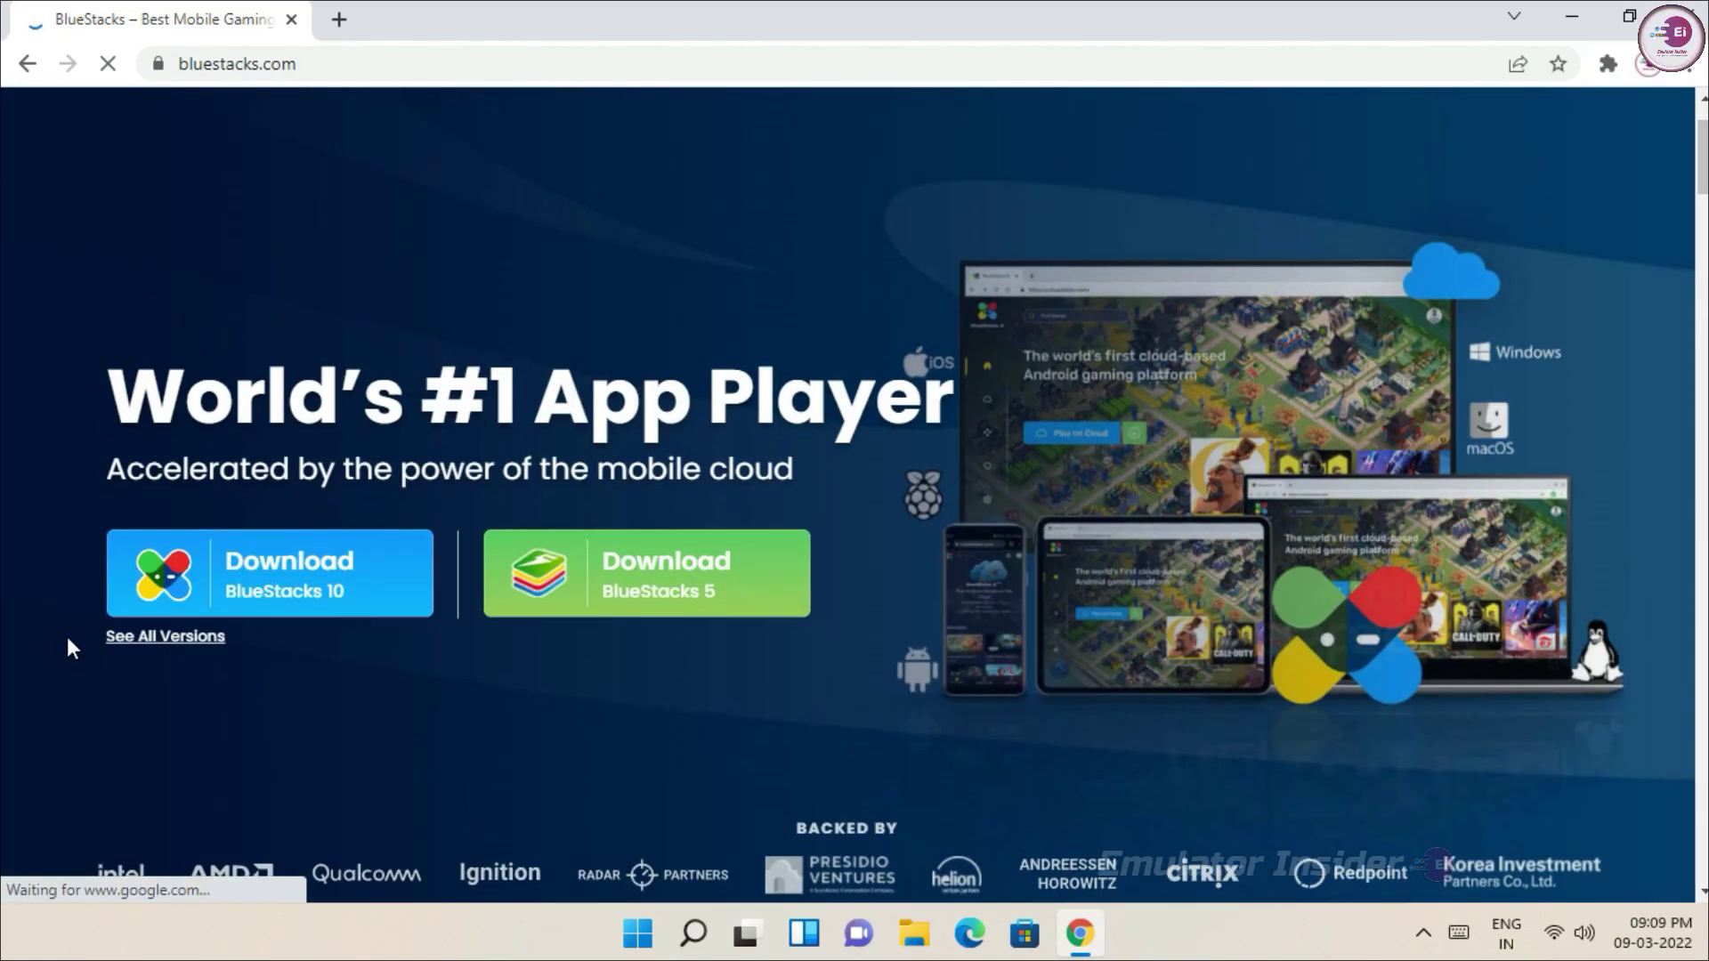
pyautogui.click(168, 650)
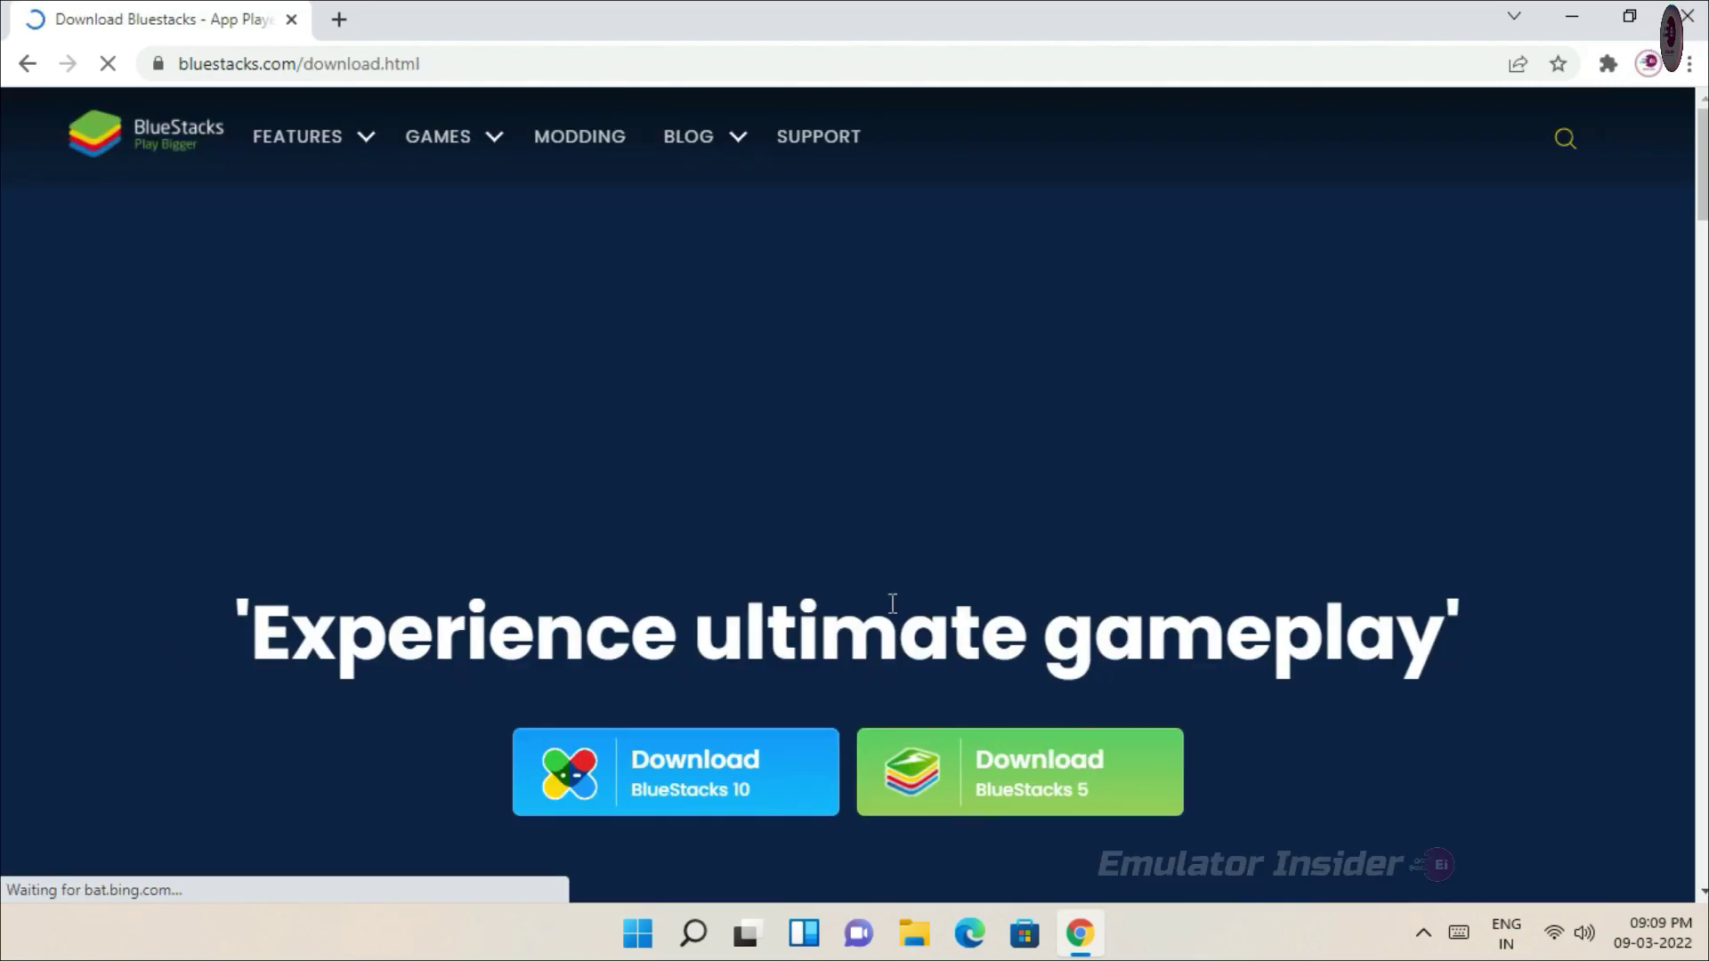
# Examine the download page's version-specific section and its BlueStacks 5 options
pyautogui.scroll(-5, 892, 604)
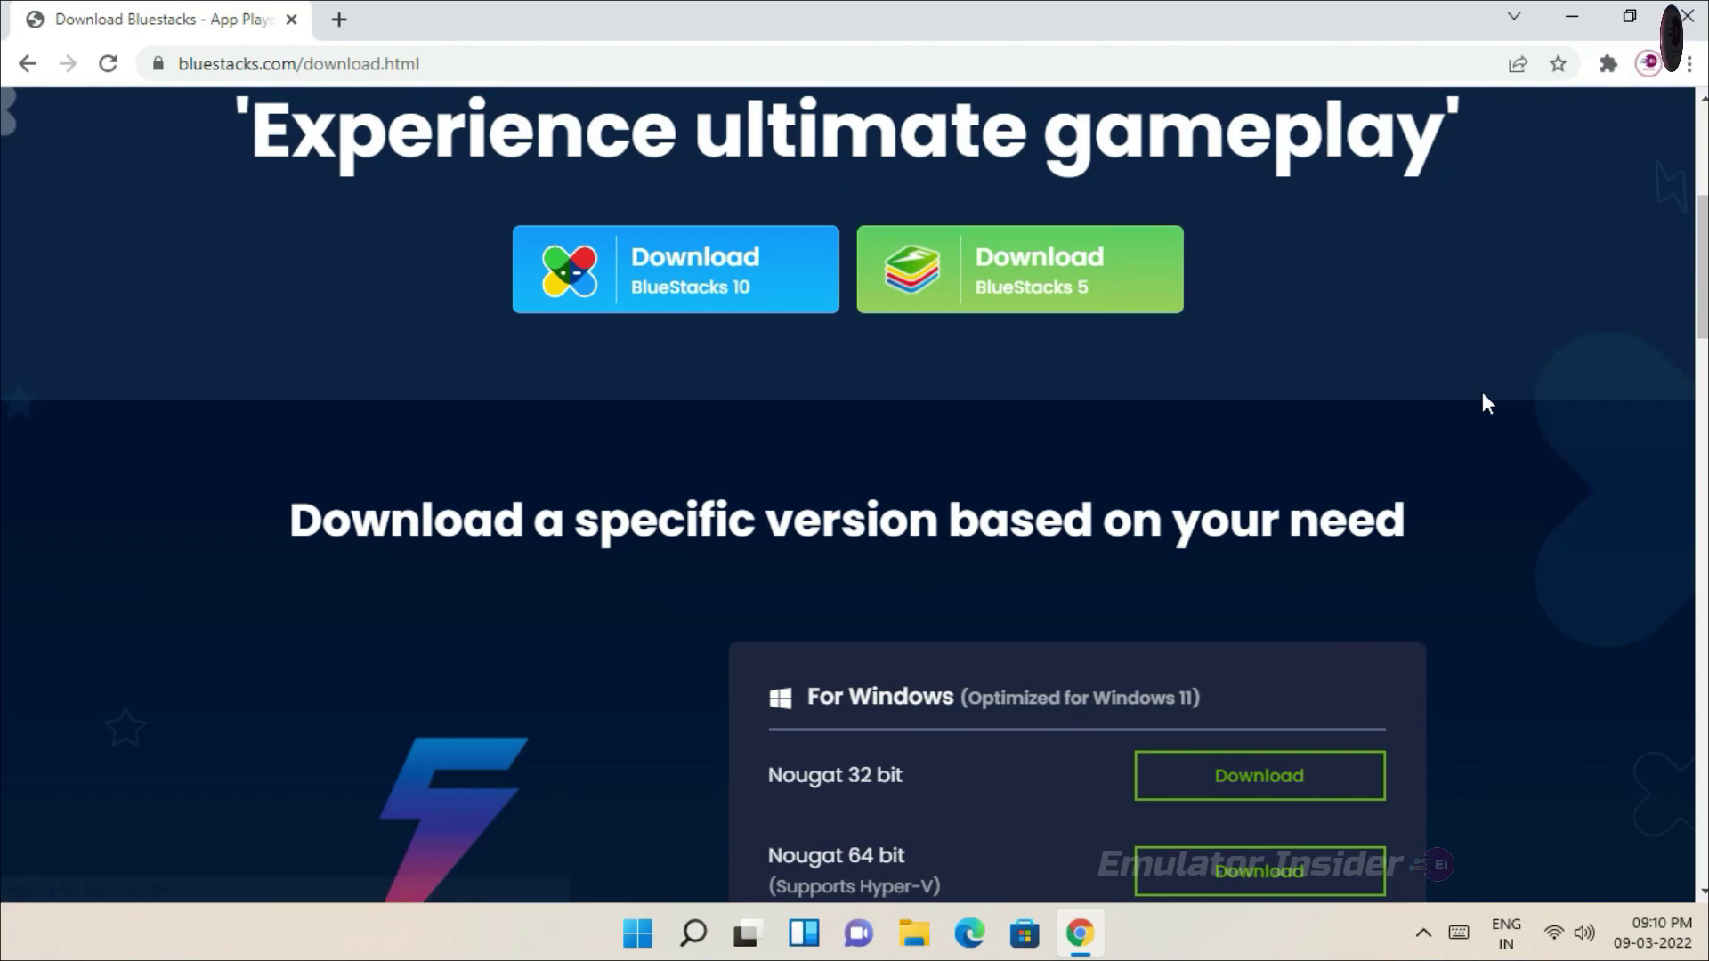
pyautogui.moveTo(418, 523); pyautogui.dragTo(1398, 525)
pyautogui.moveTo(1171, 523); pyautogui.dragTo(1407, 524)
pyautogui.click(1460, 524)
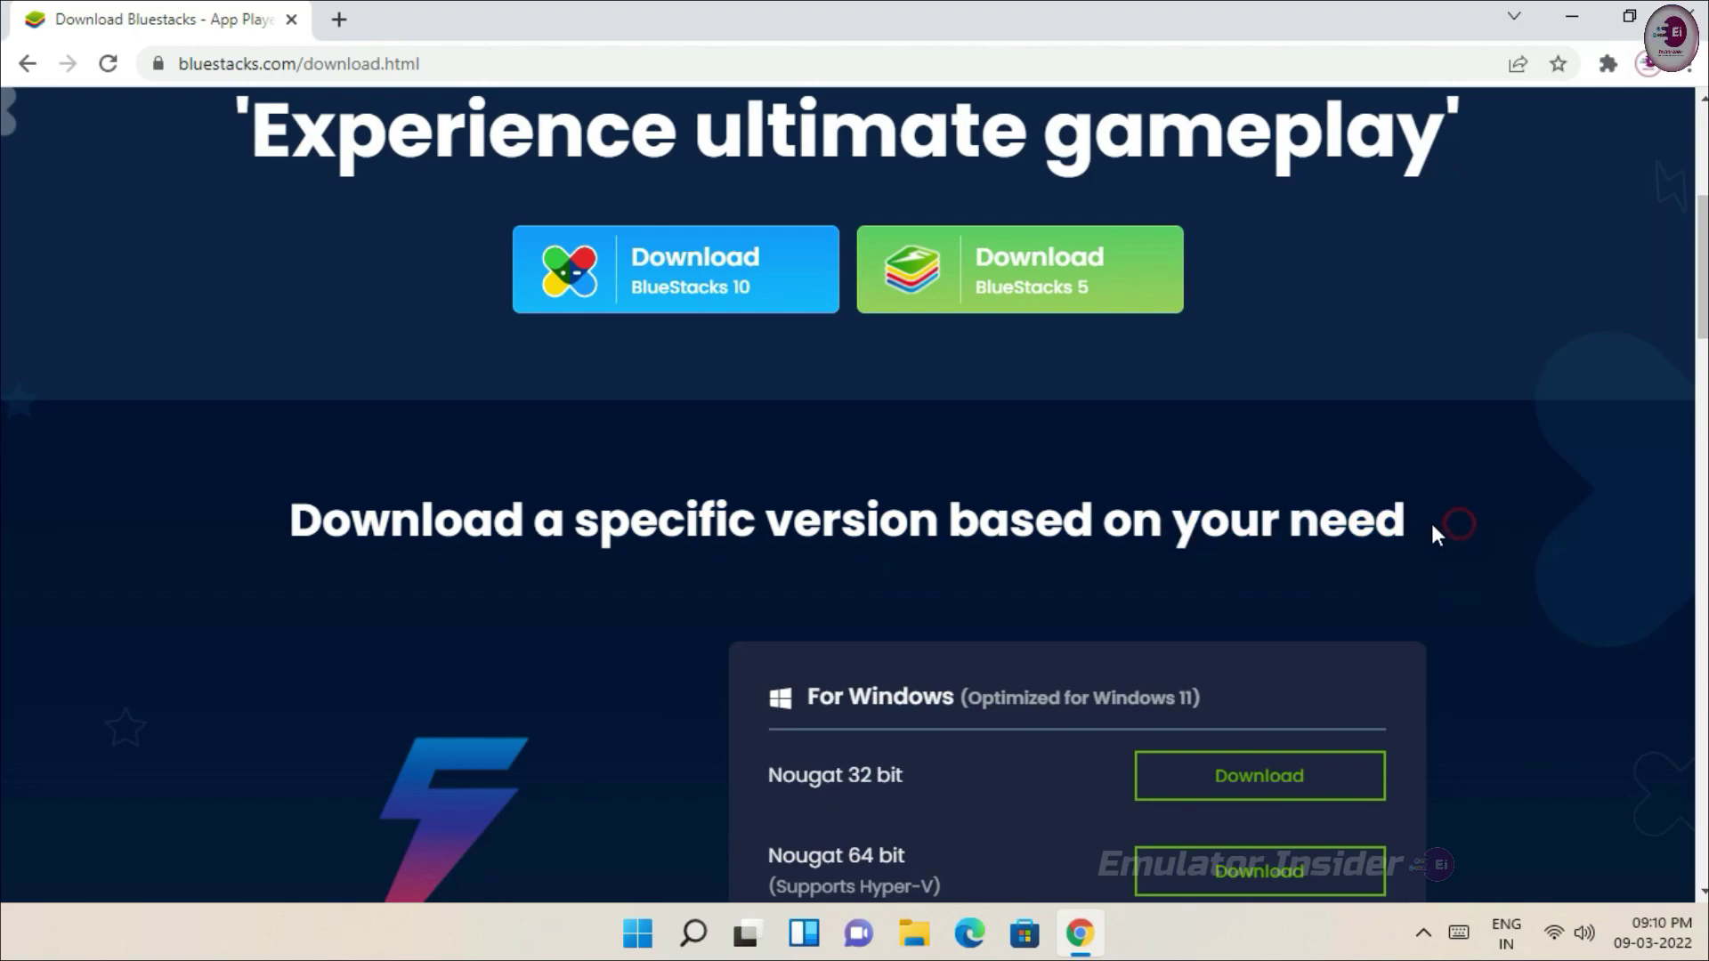
pyautogui.scroll(-4, 750, 656)
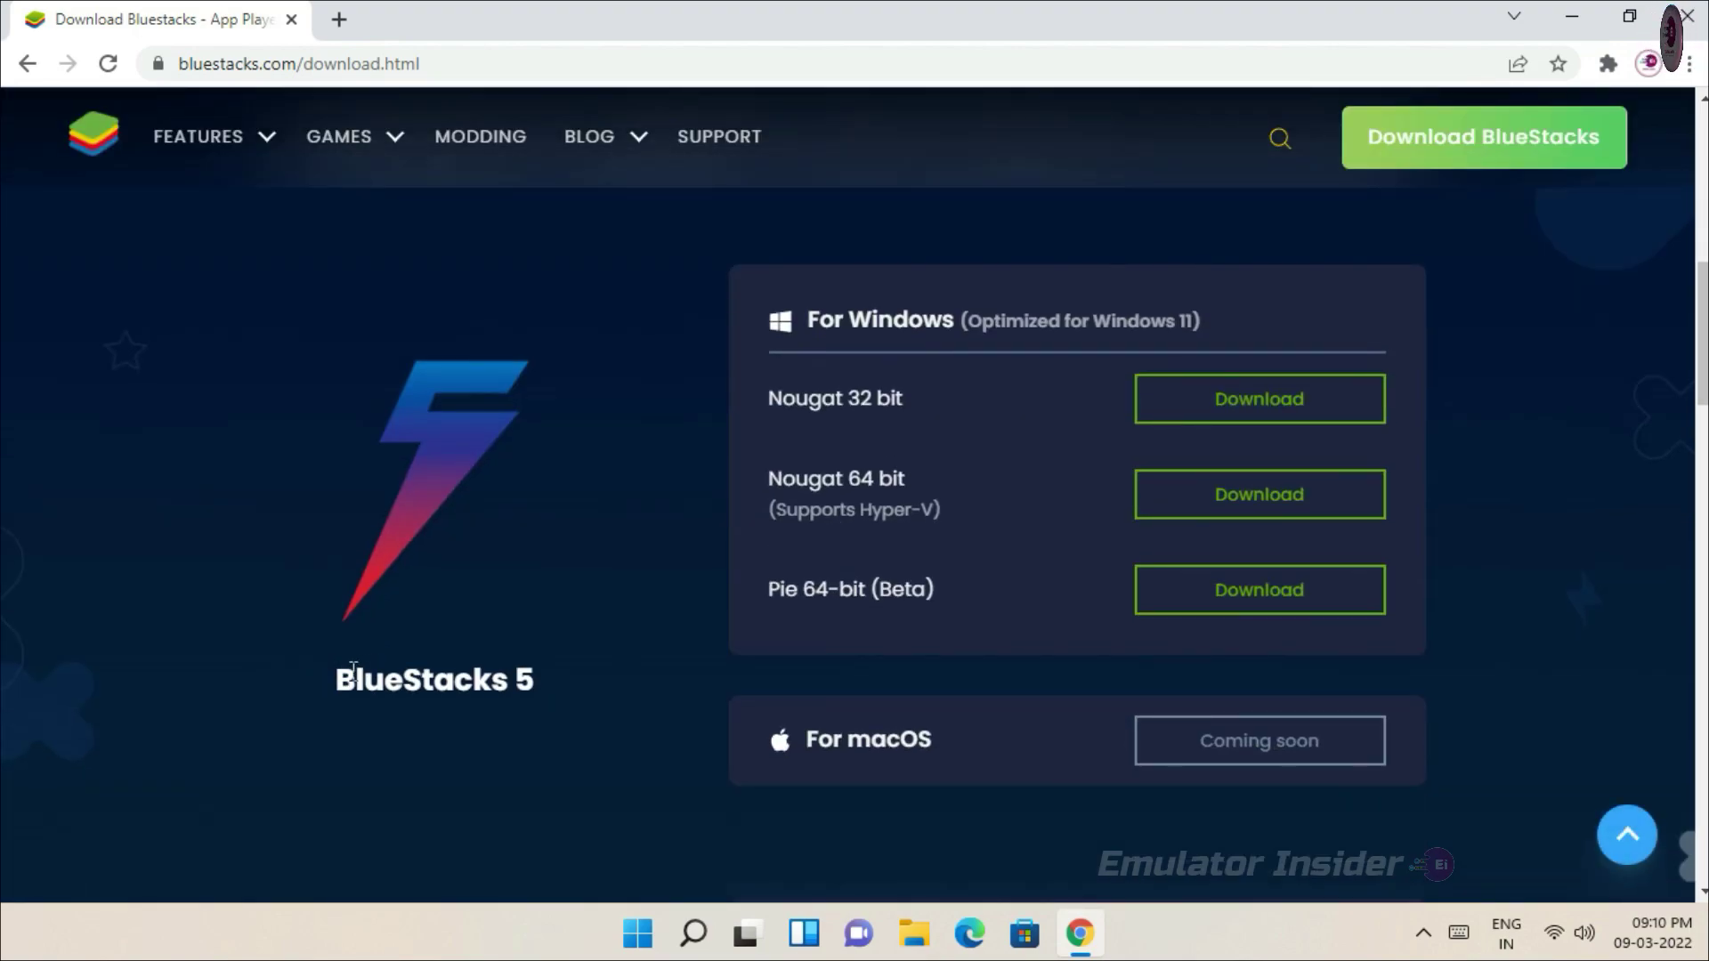
pyautogui.moveTo(409, 681); pyautogui.dragTo(607, 680)
pyautogui.click(612, 618)
pyautogui.scroll(-8, 628, 623)
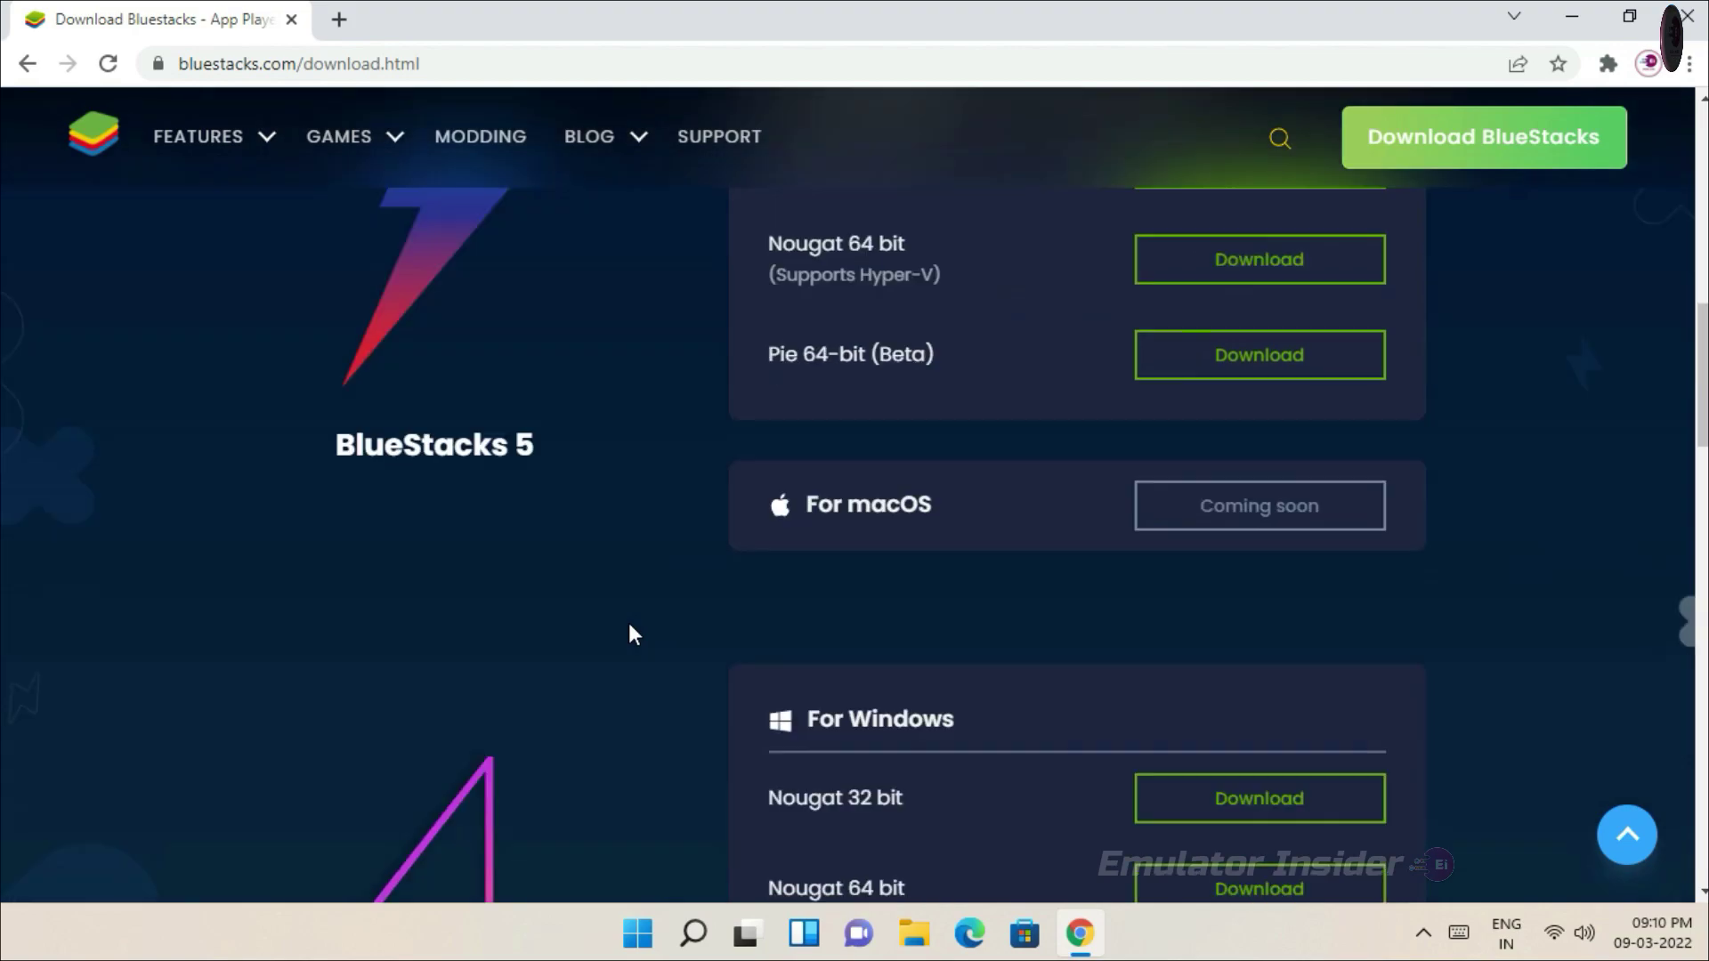
# Compare the BlueStacks 4 downloads for Windows and macOS, including the 32-bit, 64-bit and Hyper-V variants
pyautogui.moveTo(337, 691); pyautogui.dragTo(564, 694)
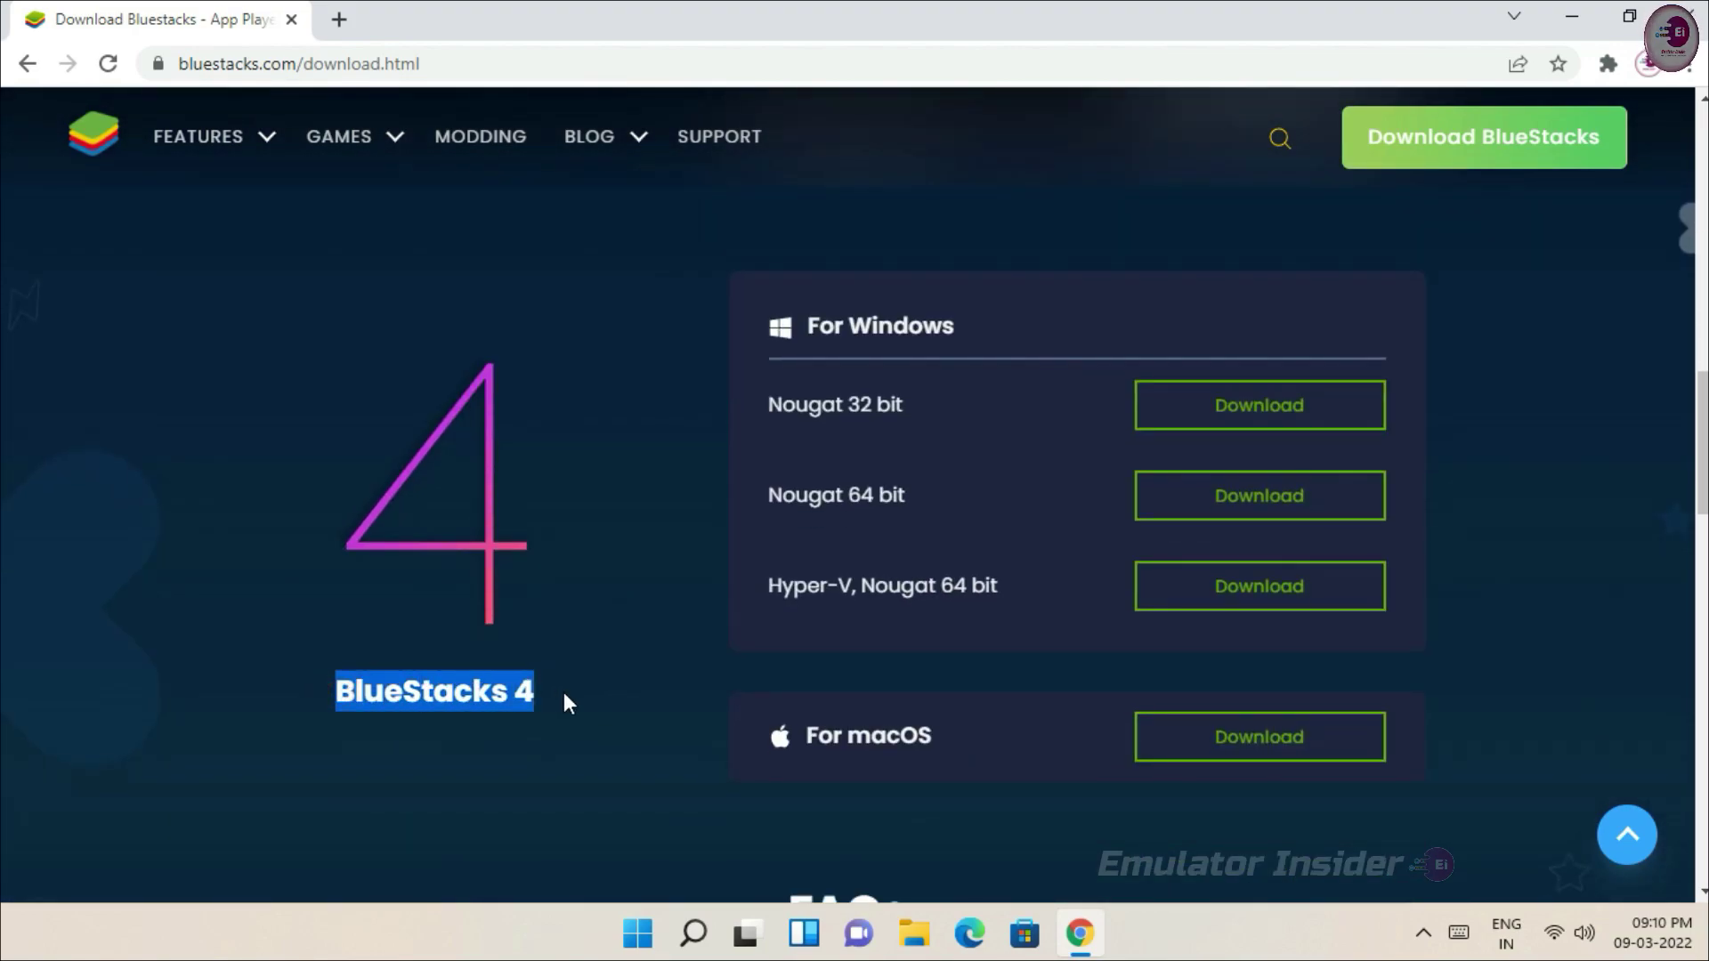
pyautogui.moveTo(982, 331); pyautogui.dragTo(842, 326)
pyautogui.click(971, 318)
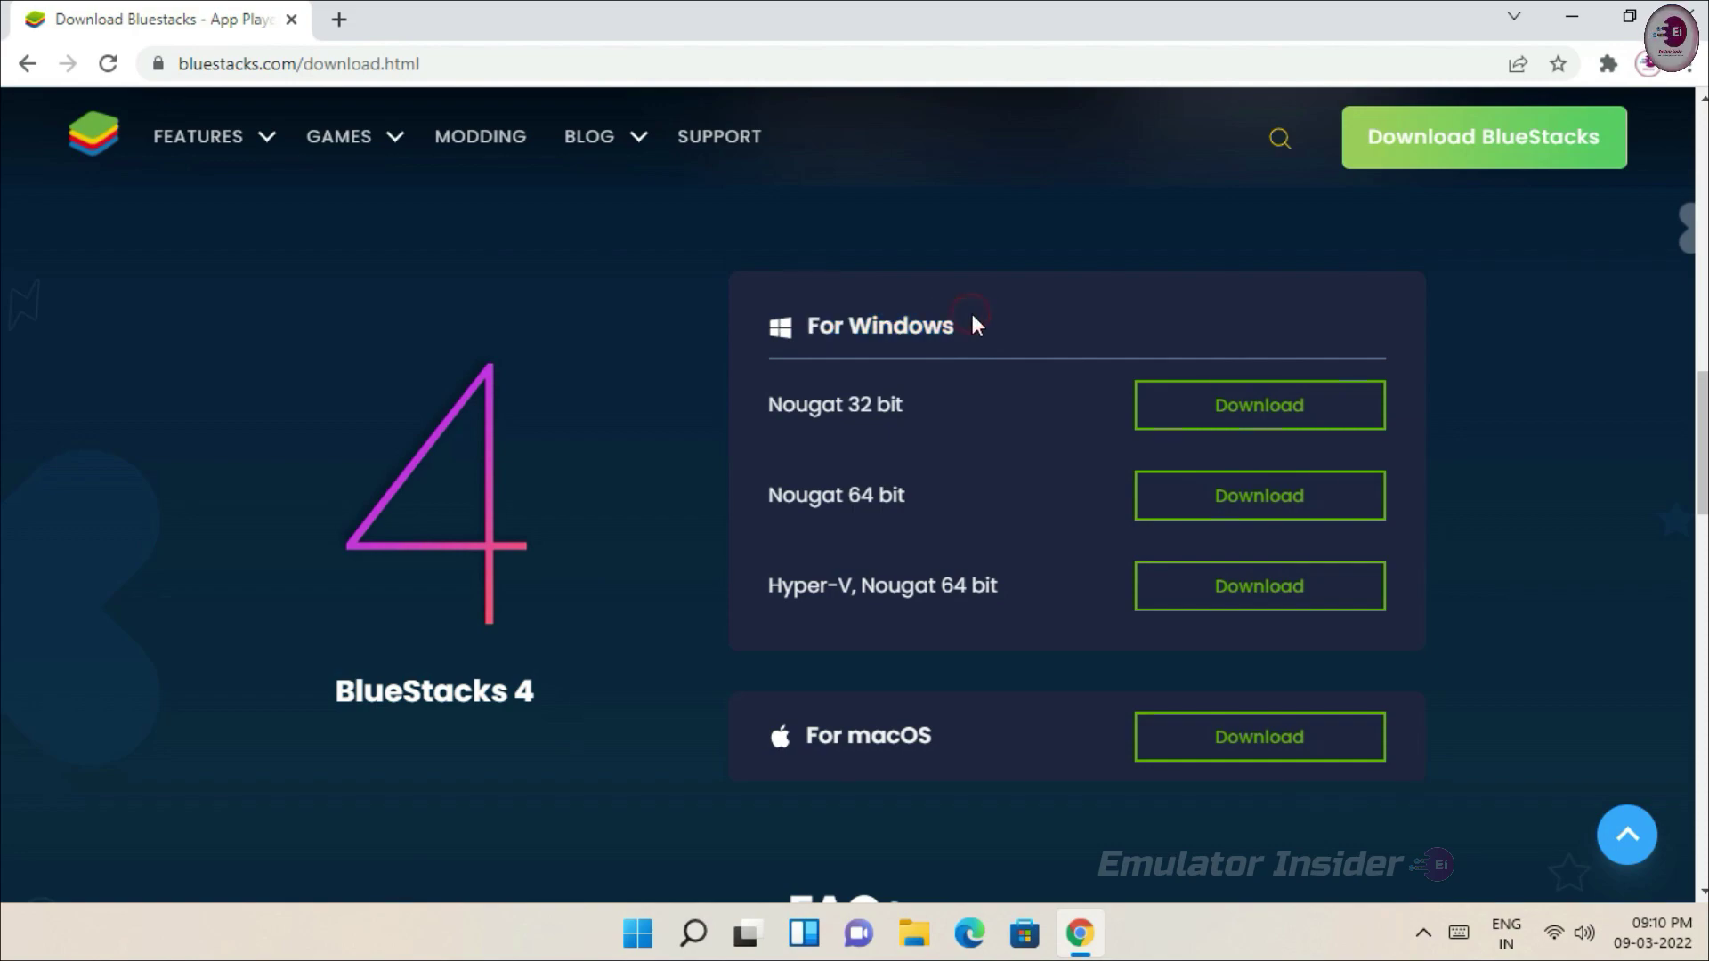
pyautogui.moveTo(932, 736); pyautogui.dragTo(818, 736)
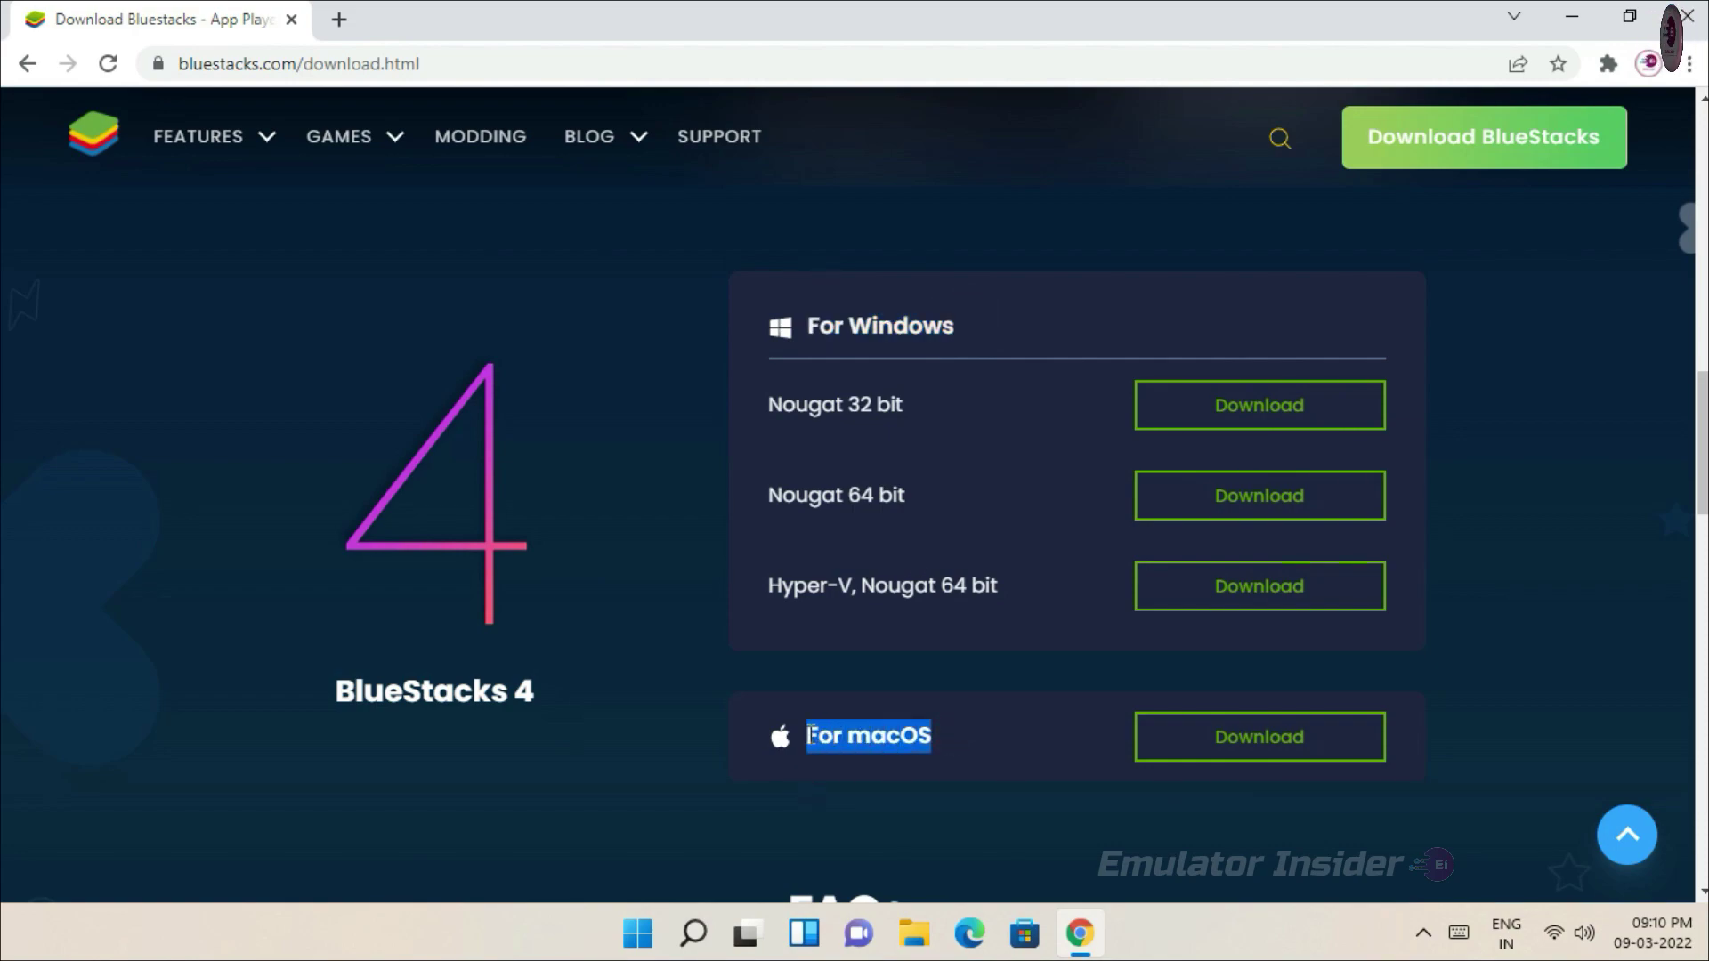
pyautogui.click(958, 737)
pyautogui.moveTo(940, 420); pyautogui.dragTo(936, 426)
pyautogui.moveTo(844, 495); pyautogui.dragTo(964, 505)
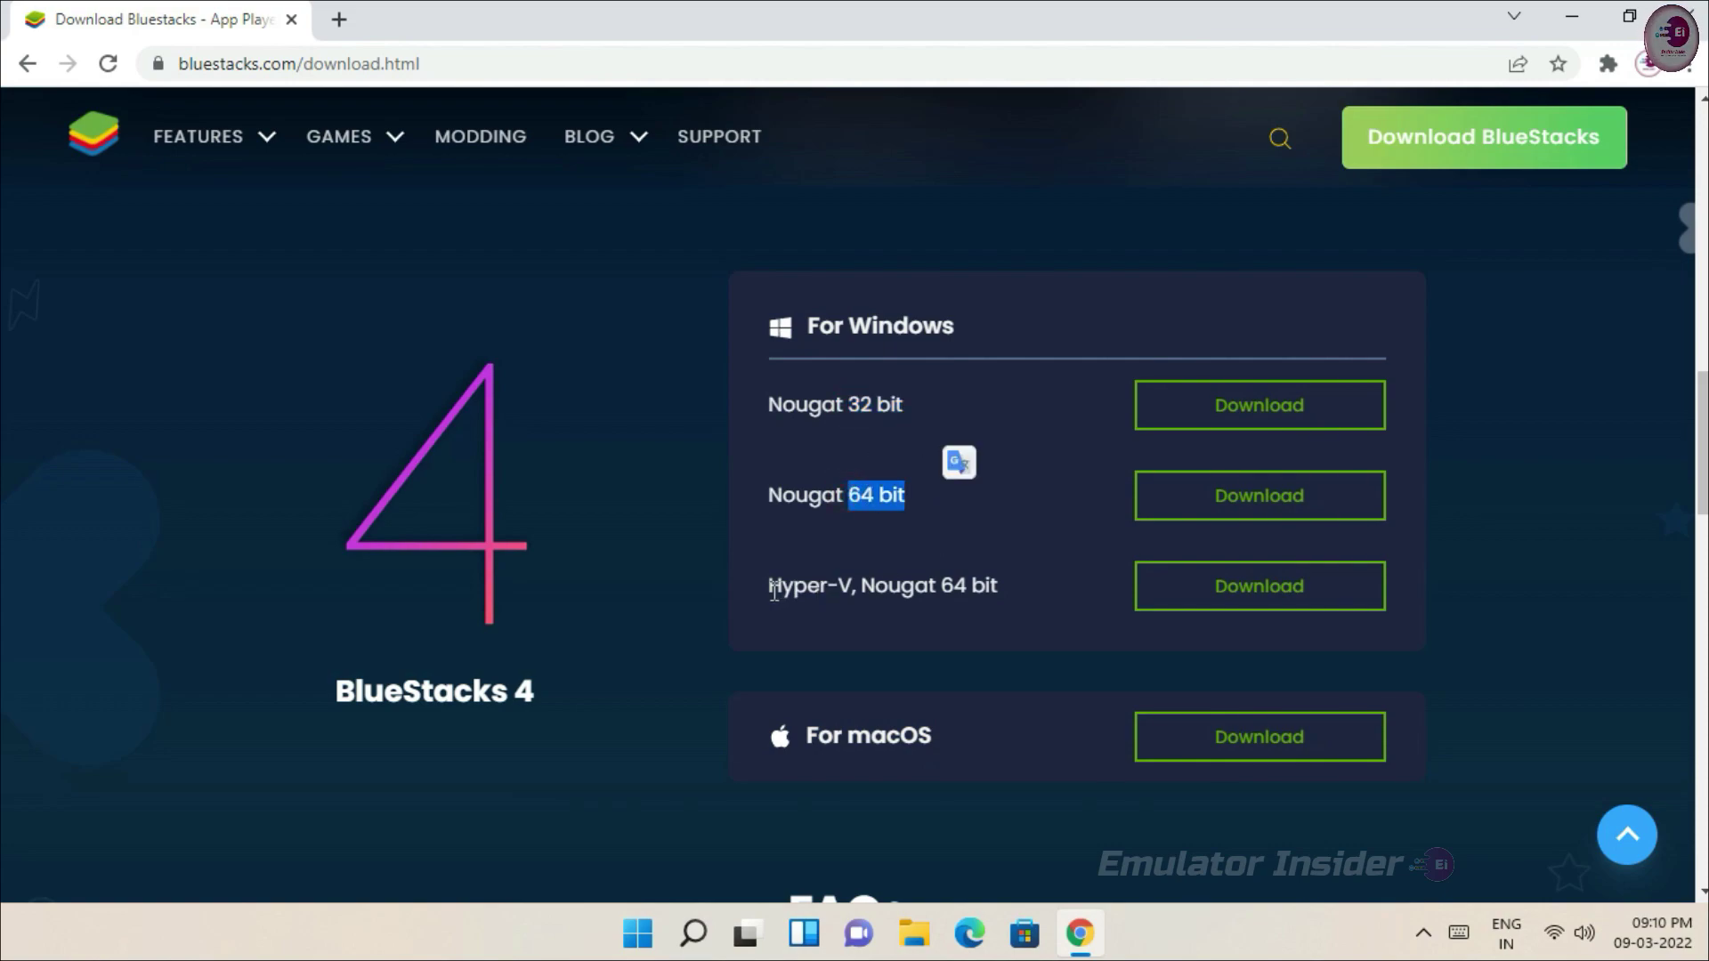
pyautogui.moveTo(771, 588); pyautogui.dragTo(1033, 592)
pyautogui.click(861, 417)
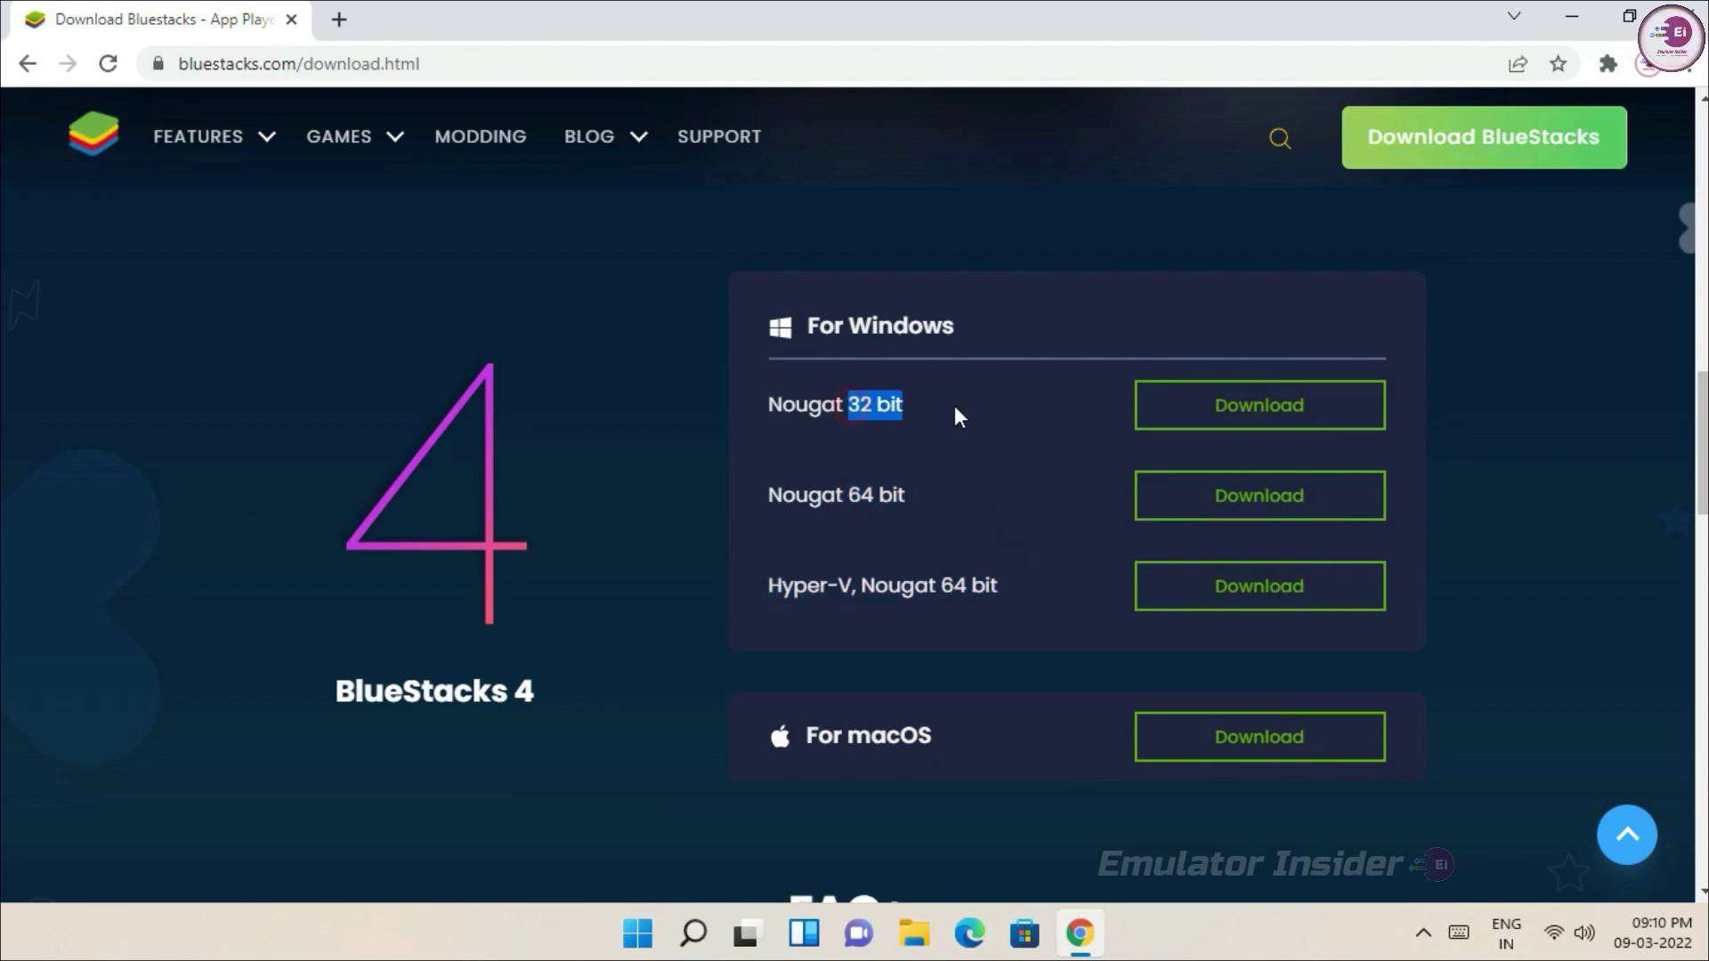
pyautogui.click(1031, 402)
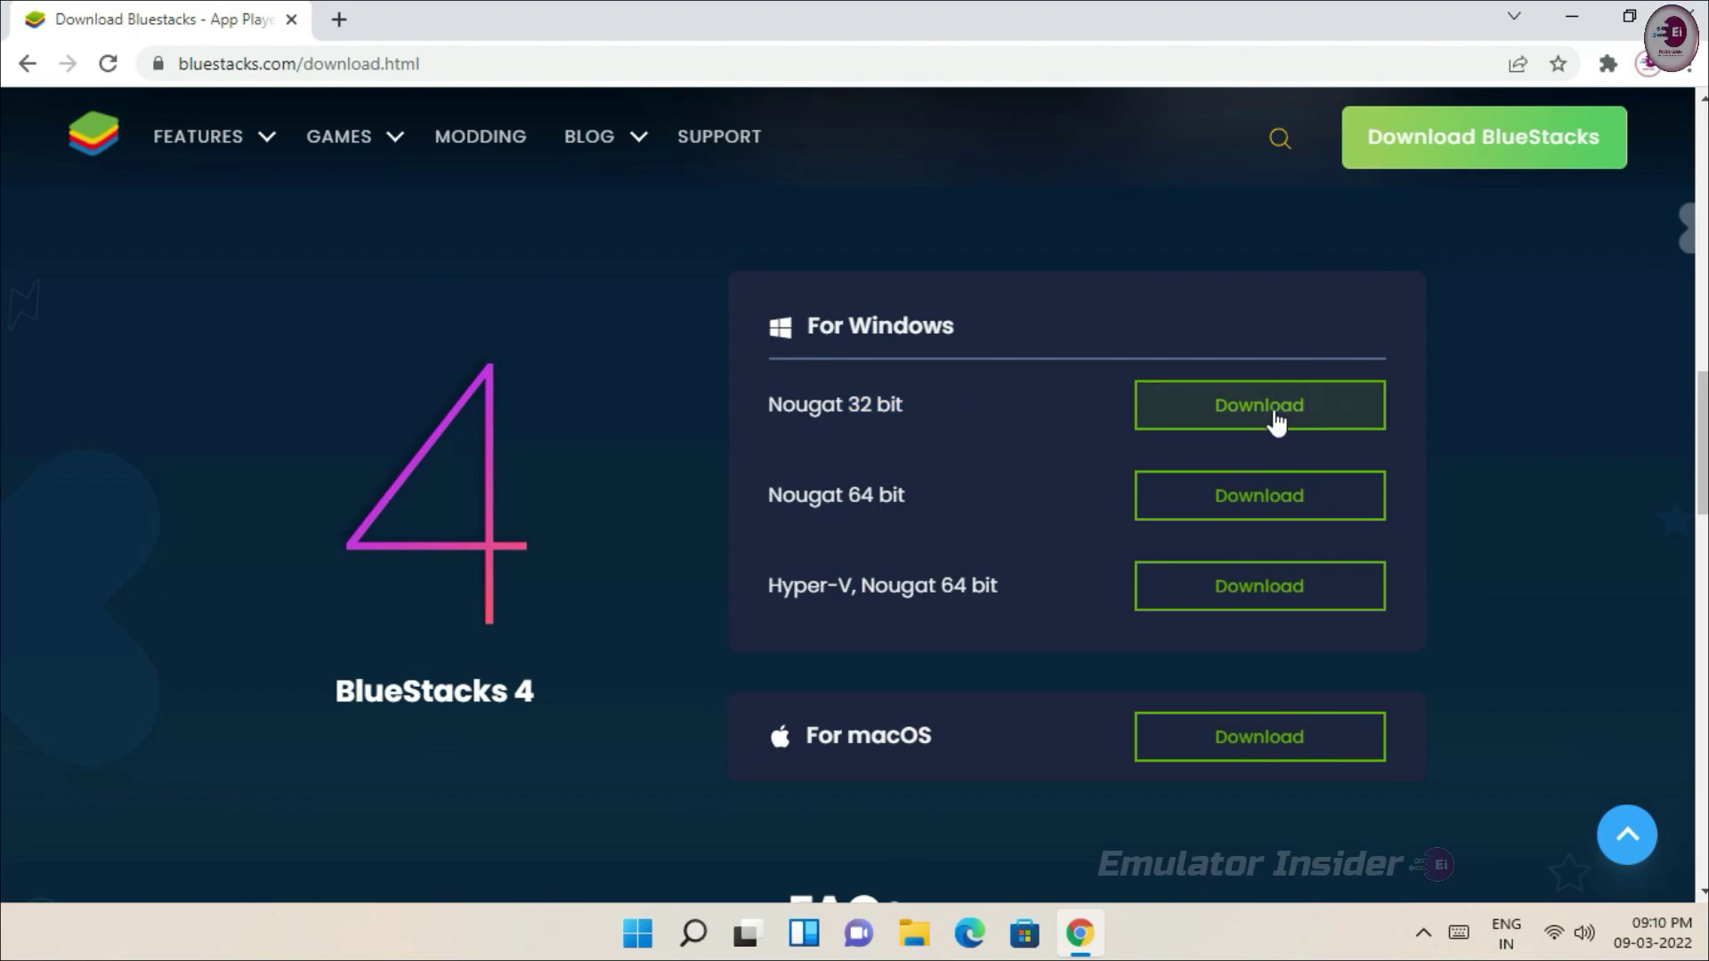
# Download the BlueStacks 4 Nougat 32 bit installer for Windows and show the file in its folder
pyautogui.click(1229, 408)
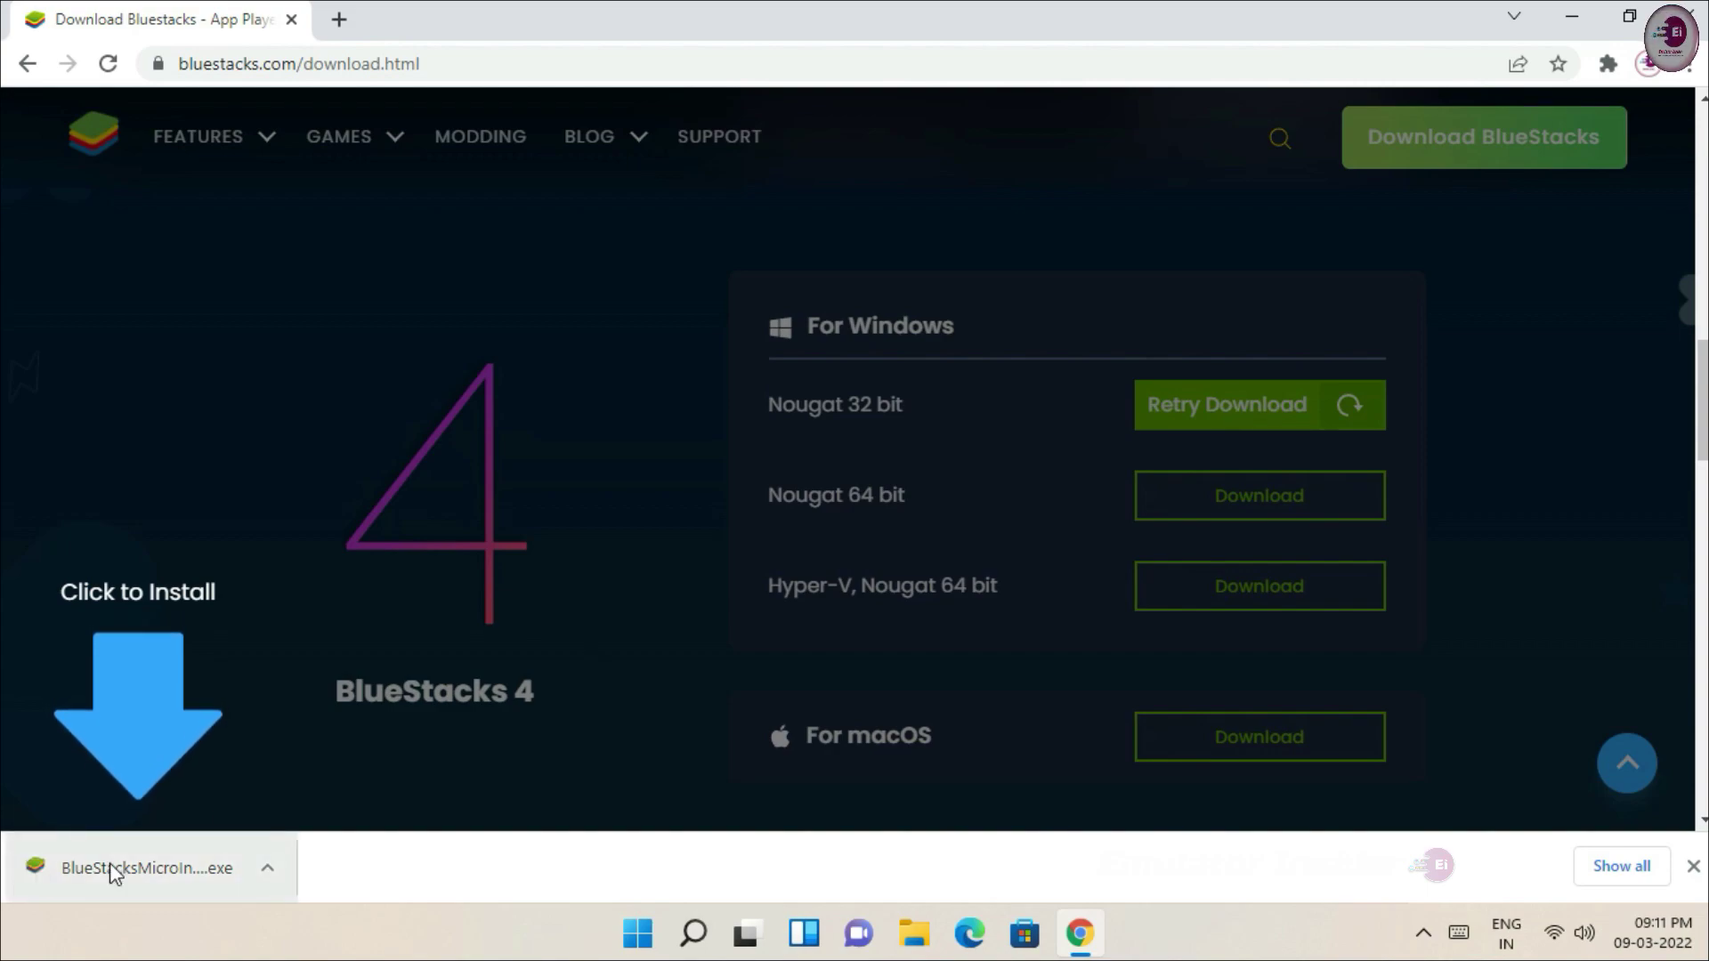
pyautogui.click(267, 868)
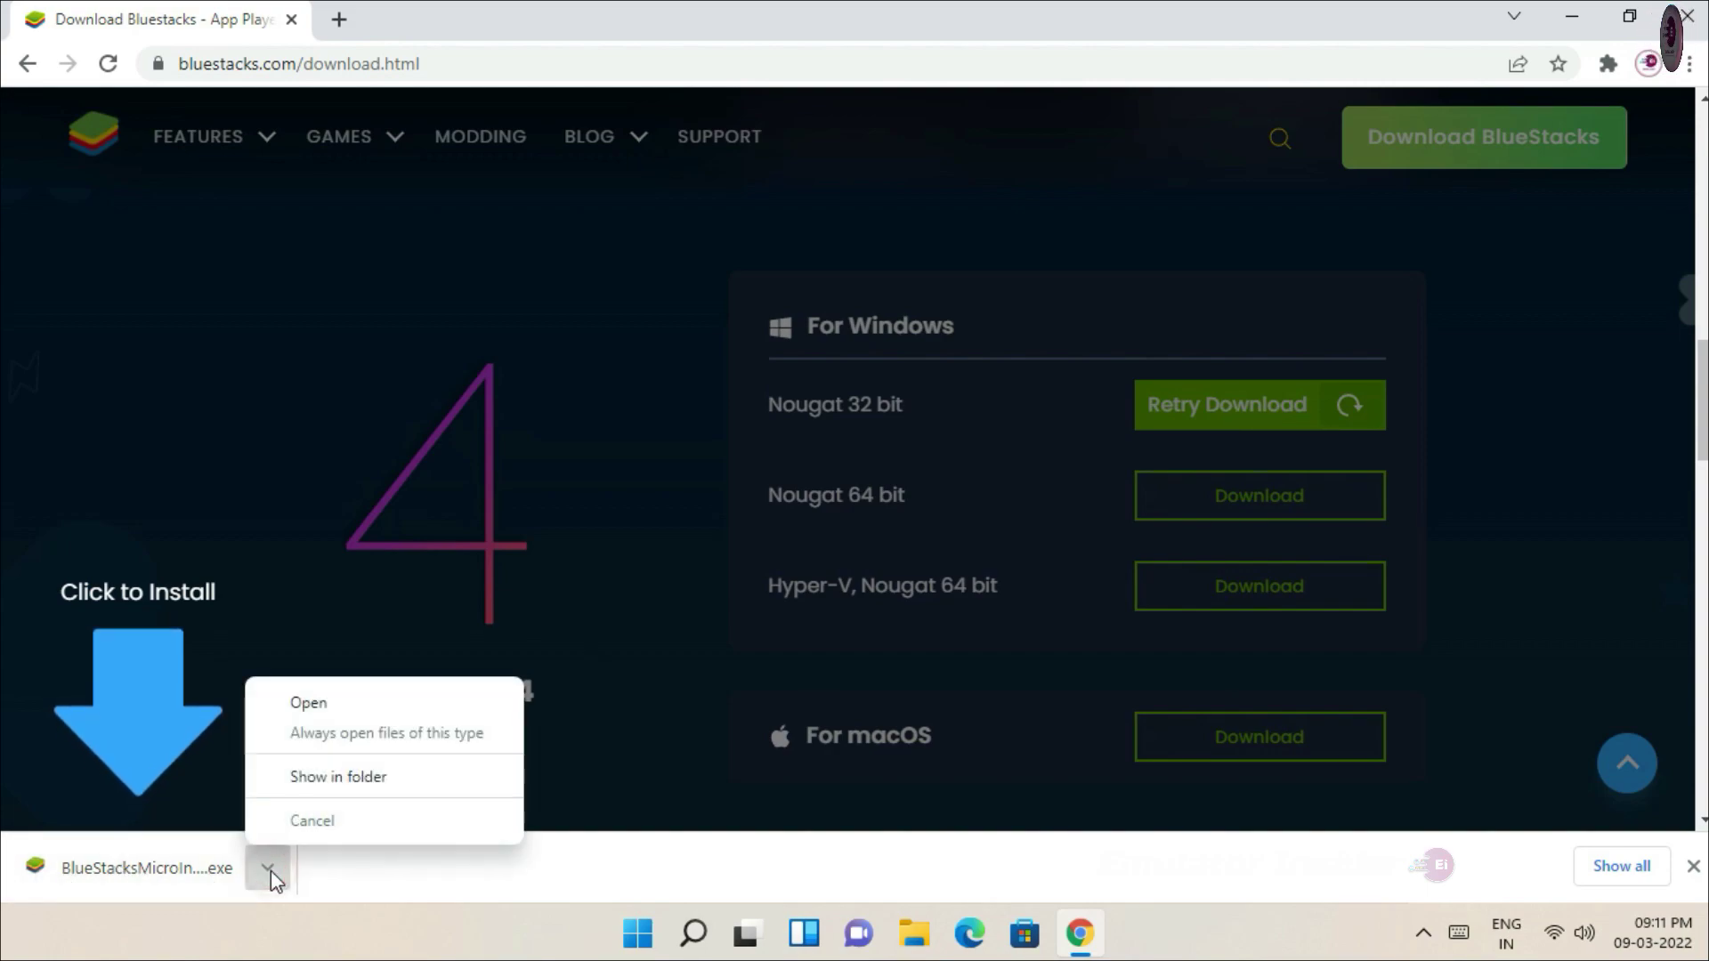
pyautogui.click(396, 781)
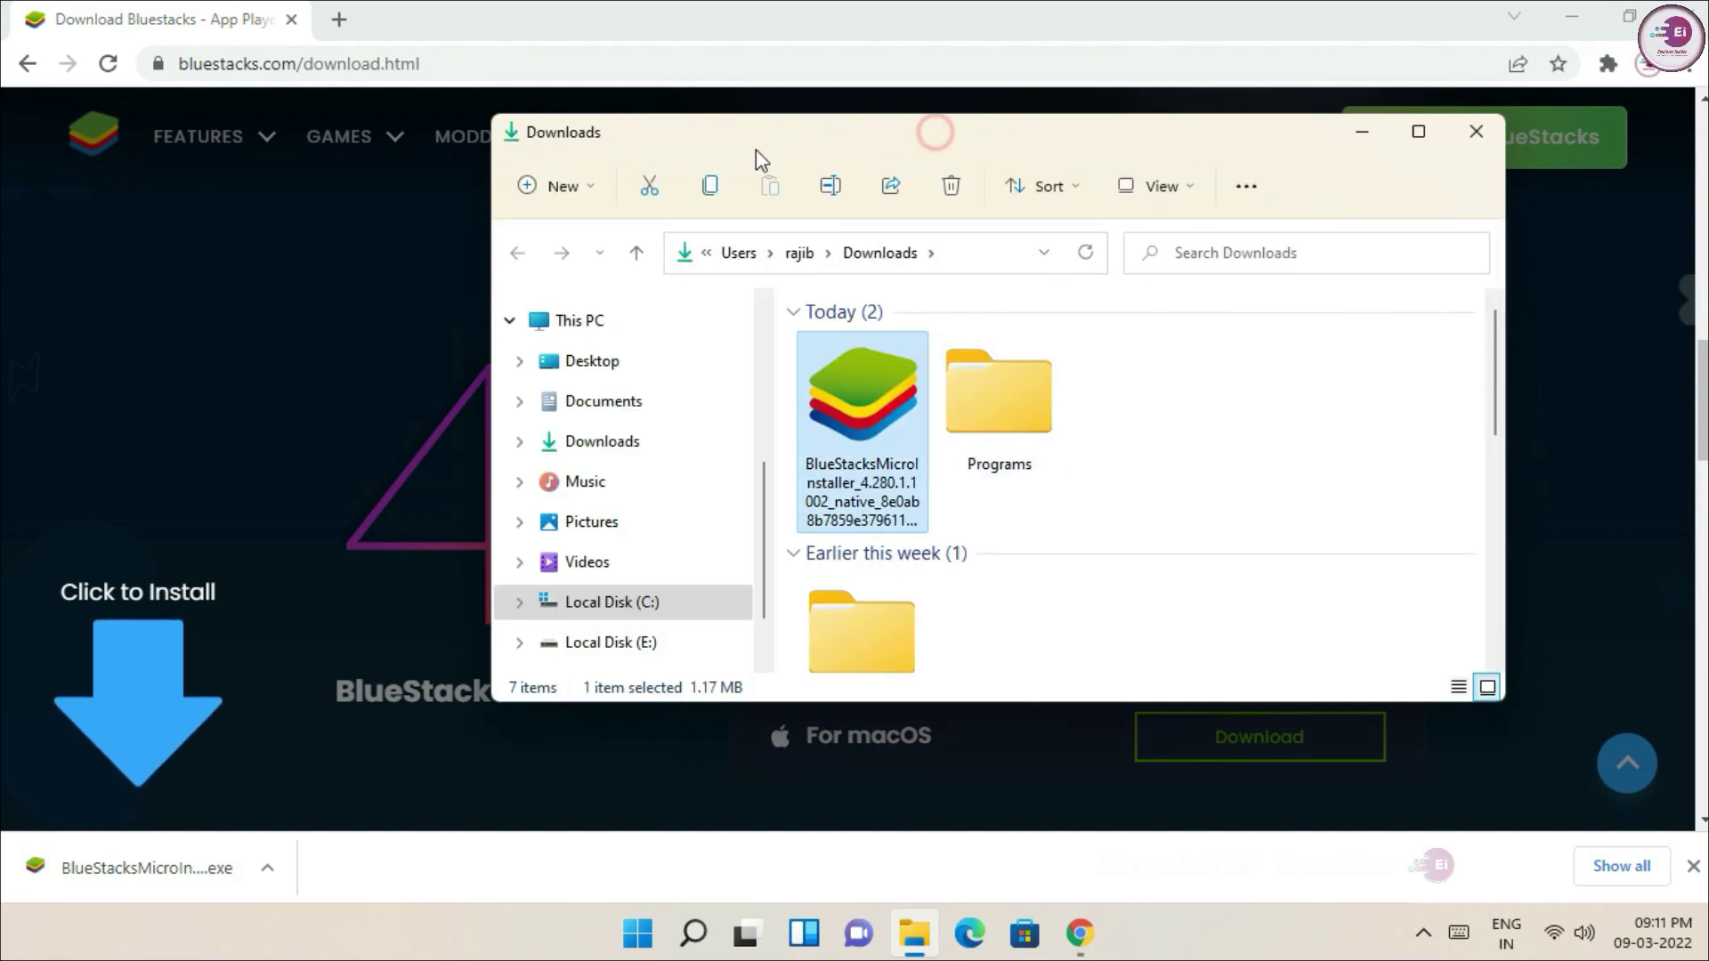
# Run the downloaded BlueStacks installer as administrator and close the Downloads folder
pyautogui.moveTo(755, 149); pyautogui.dragTo(672, 172)
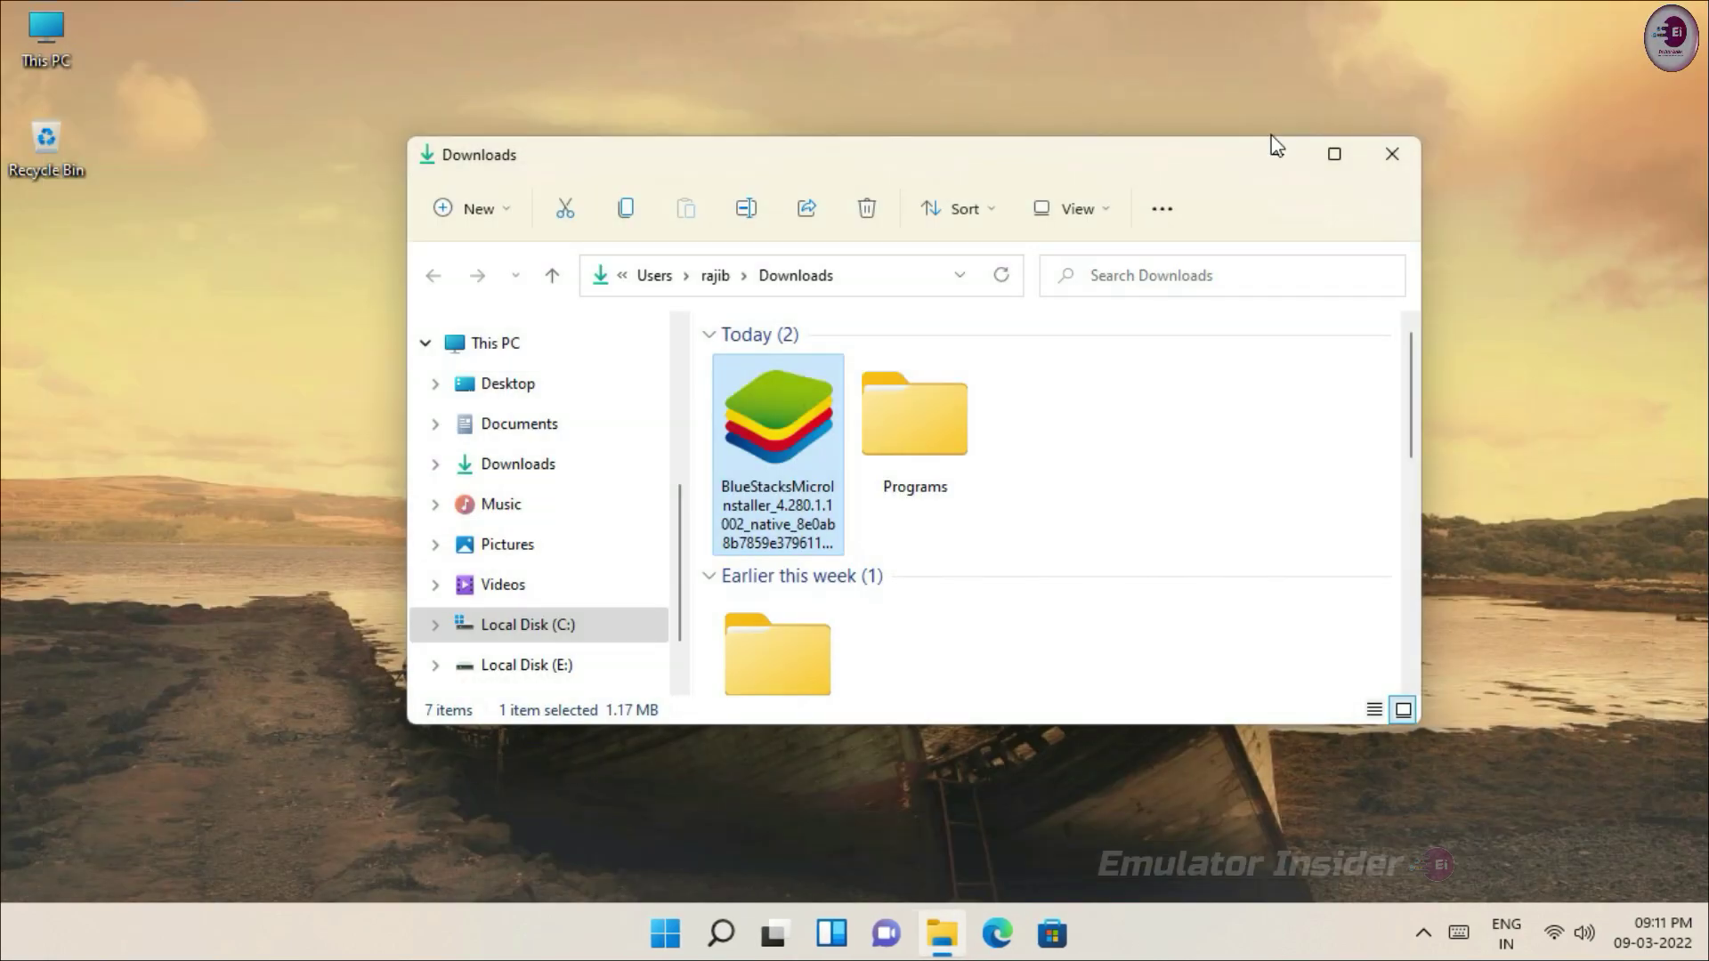
pyautogui.rightClick(782, 442)
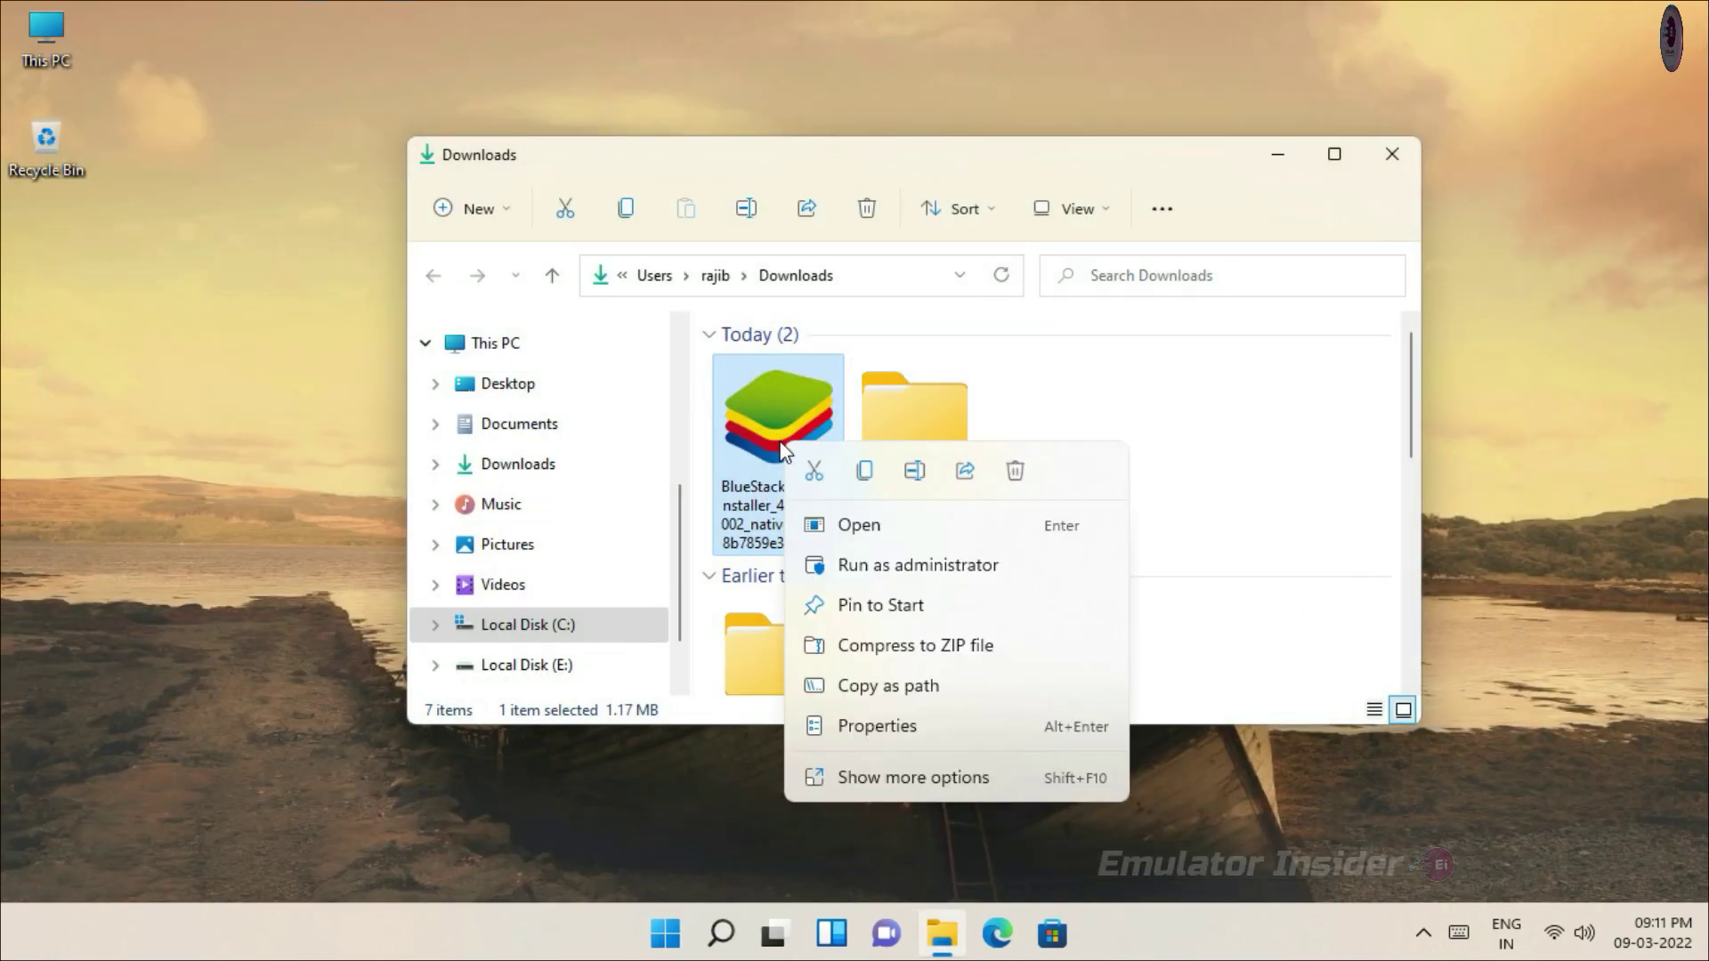
pyautogui.click(937, 573)
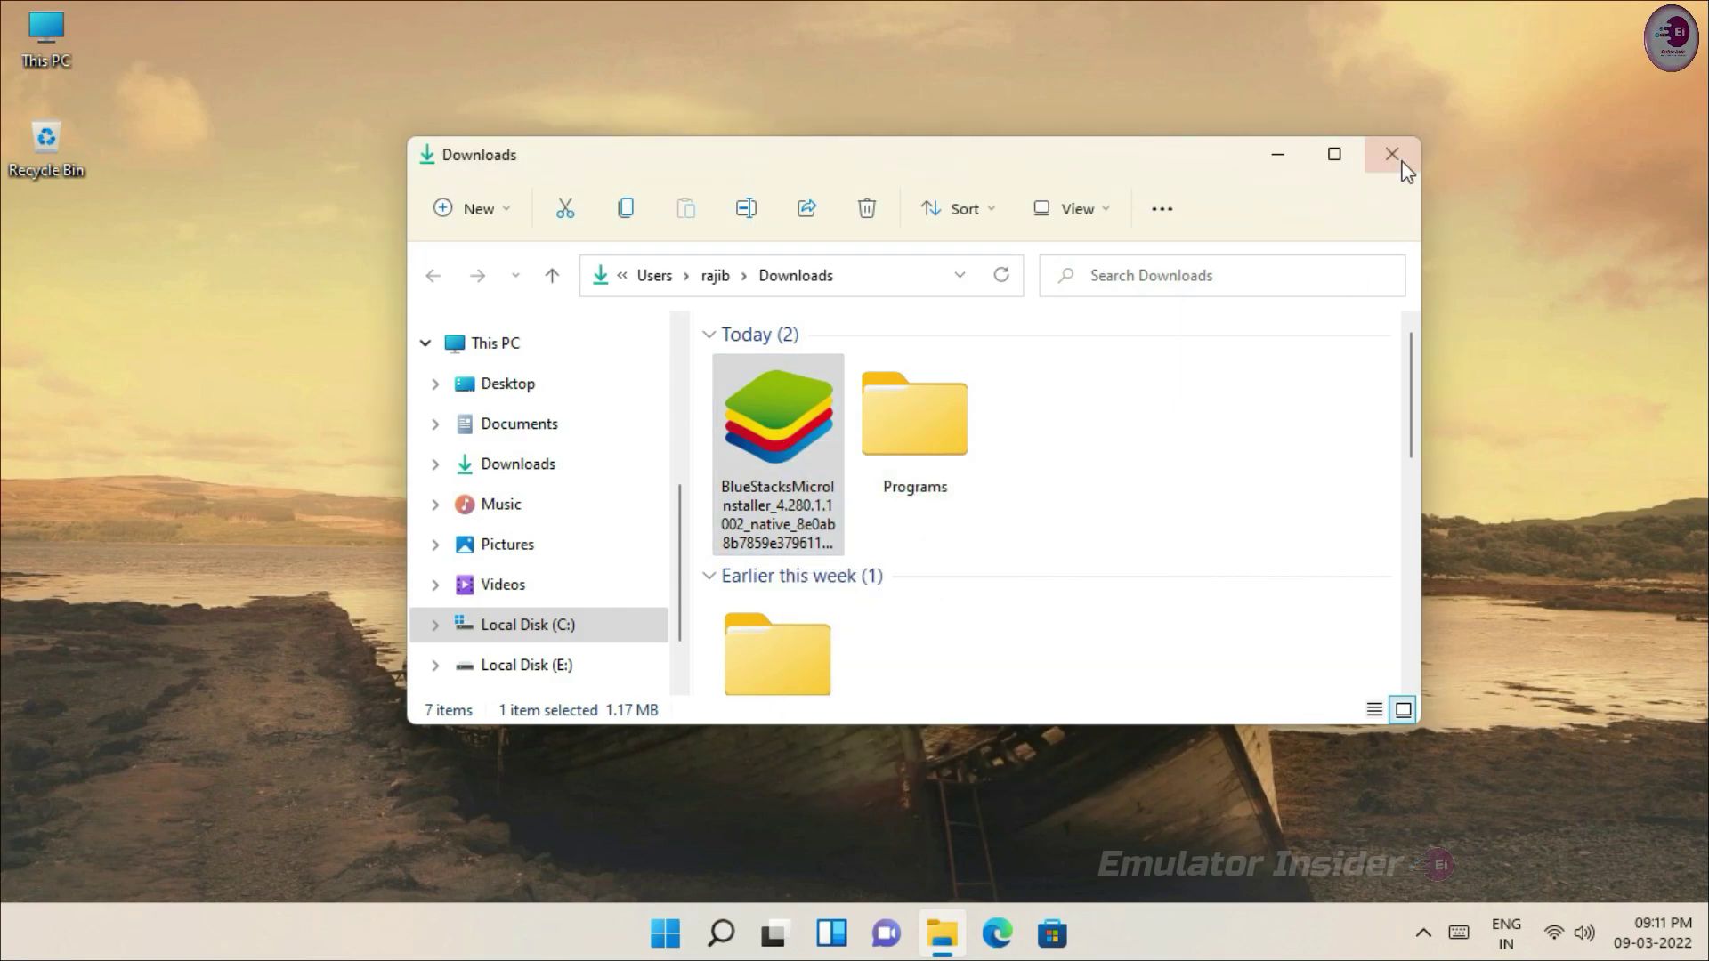
pyautogui.click(1399, 160)
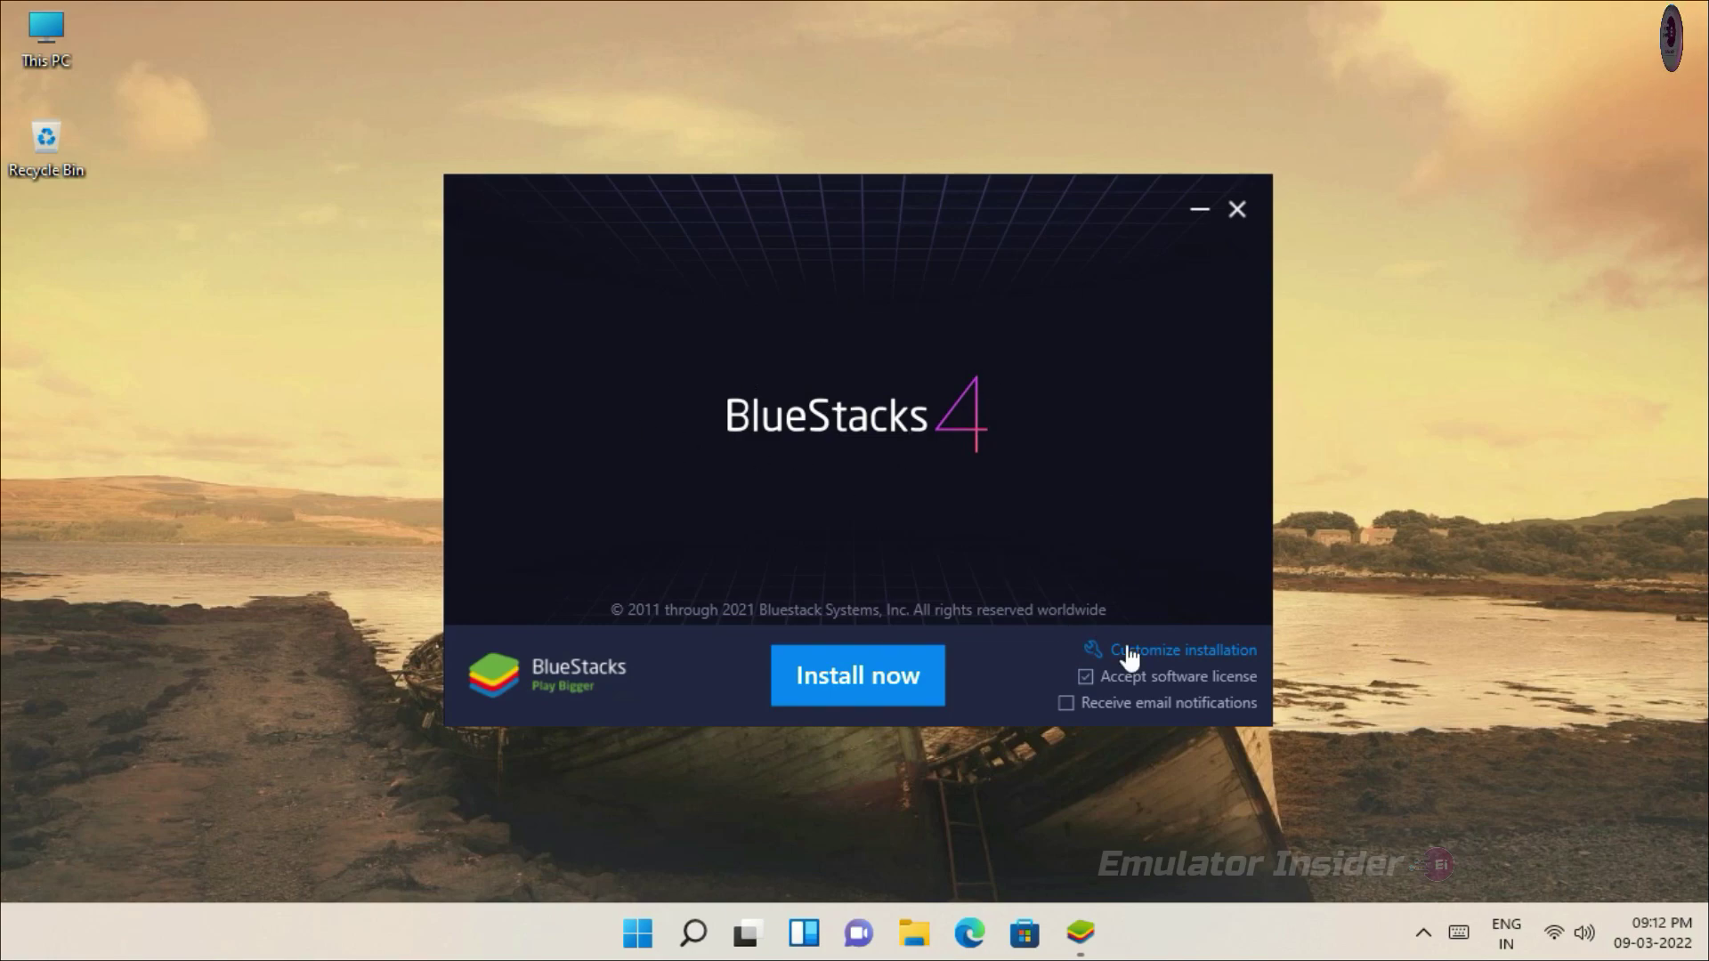
# Review the BlueStacks data path in the custom installation options, go back, and start the installation
pyautogui.click(1183, 654)
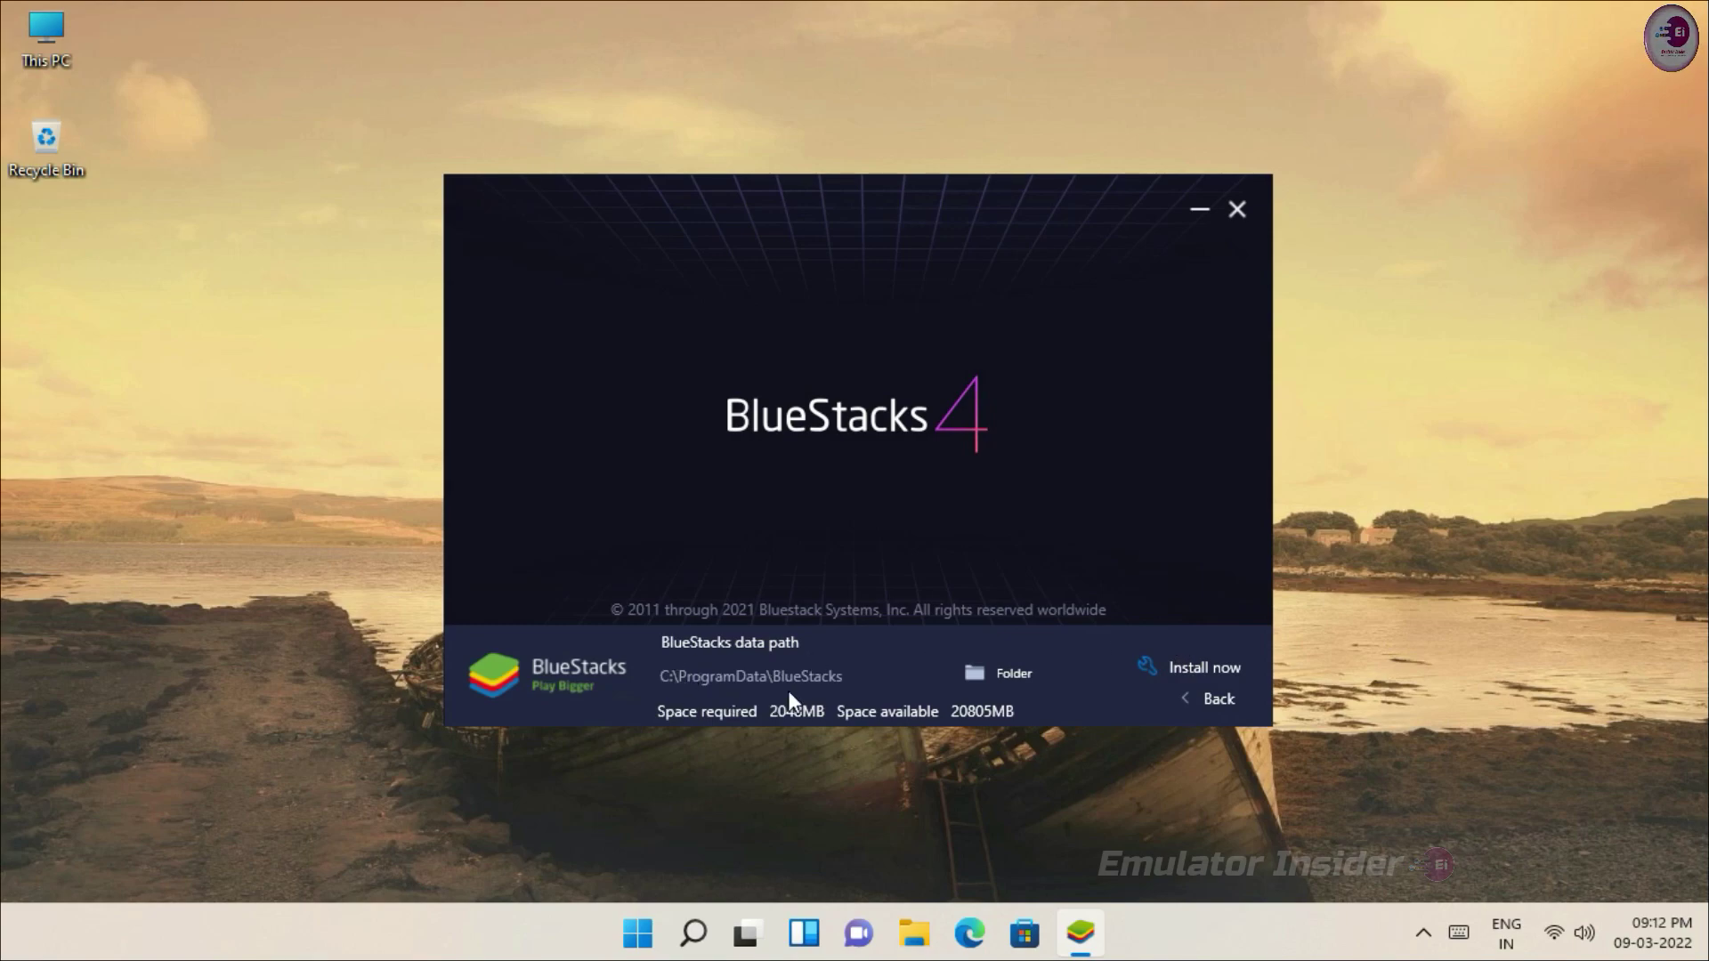
pyautogui.click(1217, 708)
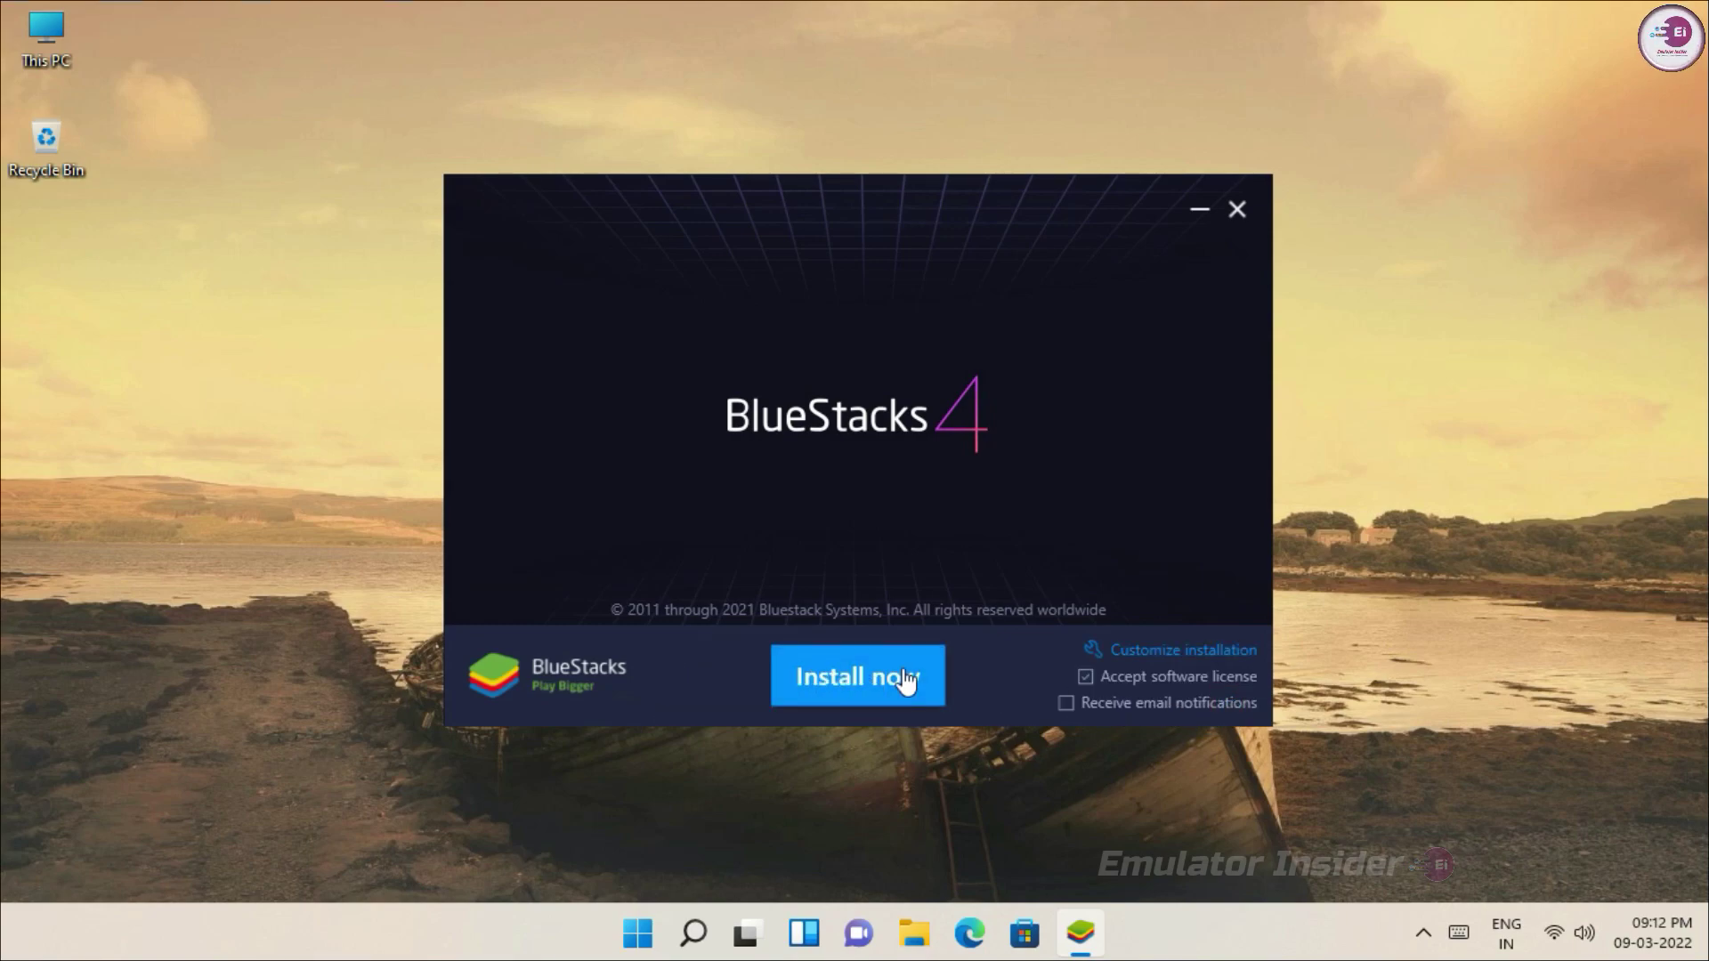
pyautogui.click(869, 678)
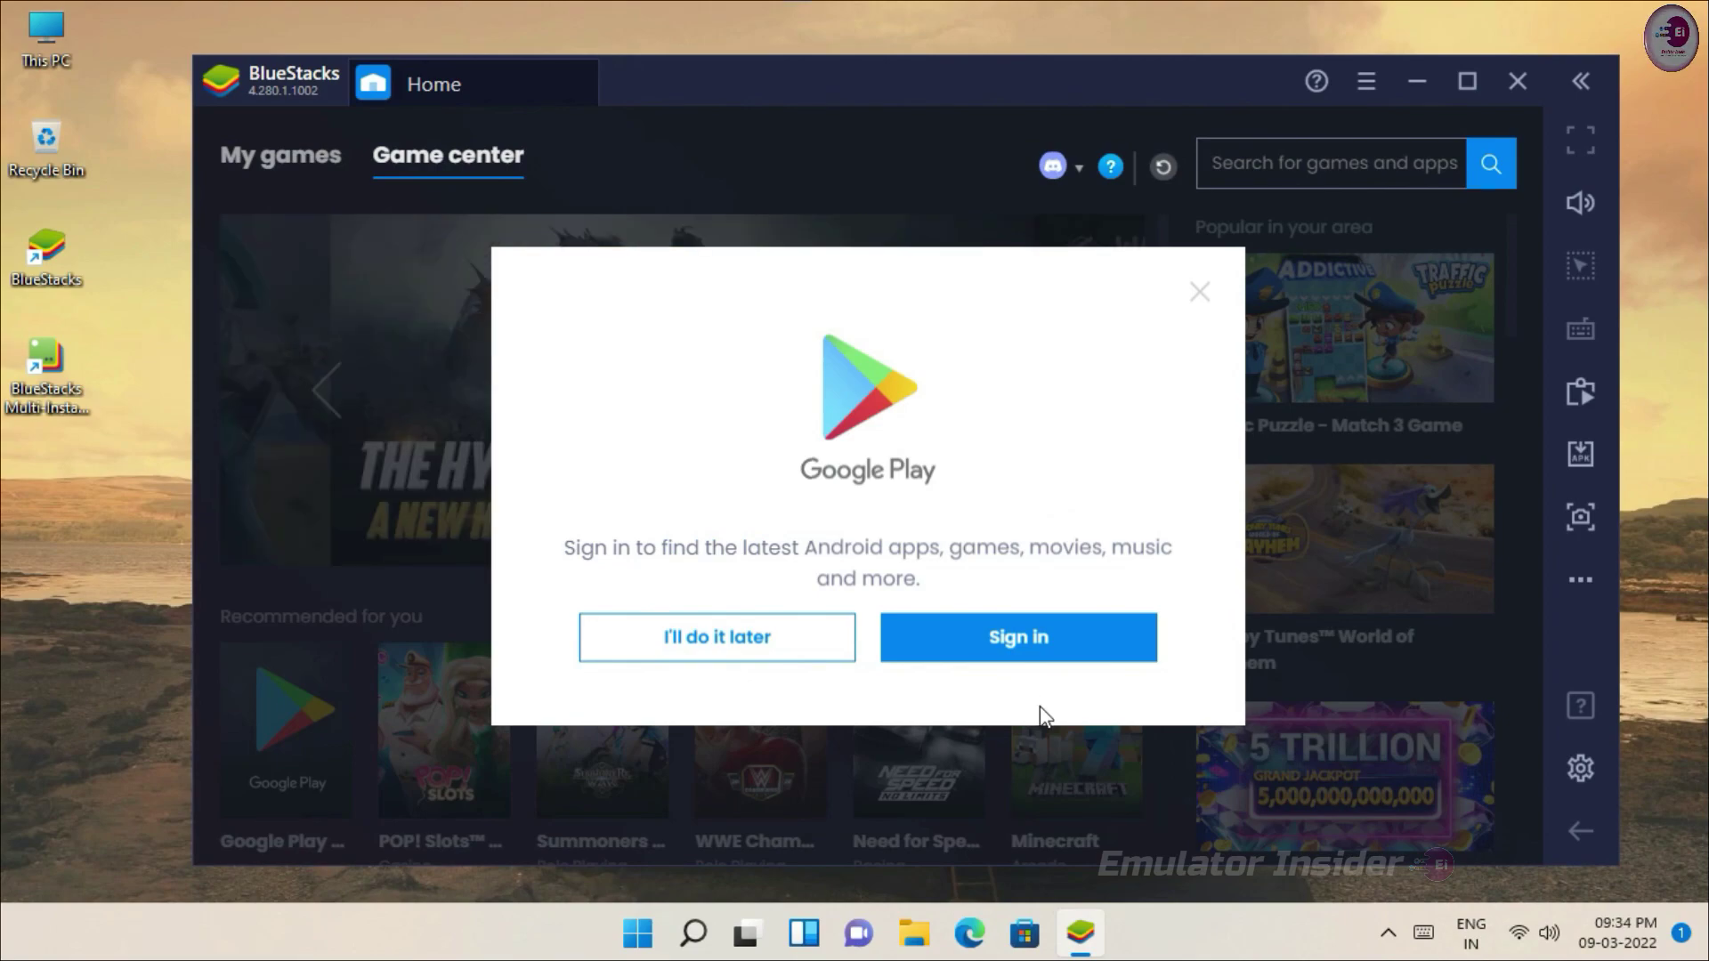
# Dismiss the Google Play sign-in prompt and complete the introductory tour of the game center and installed games
pyautogui.click(1198, 294)
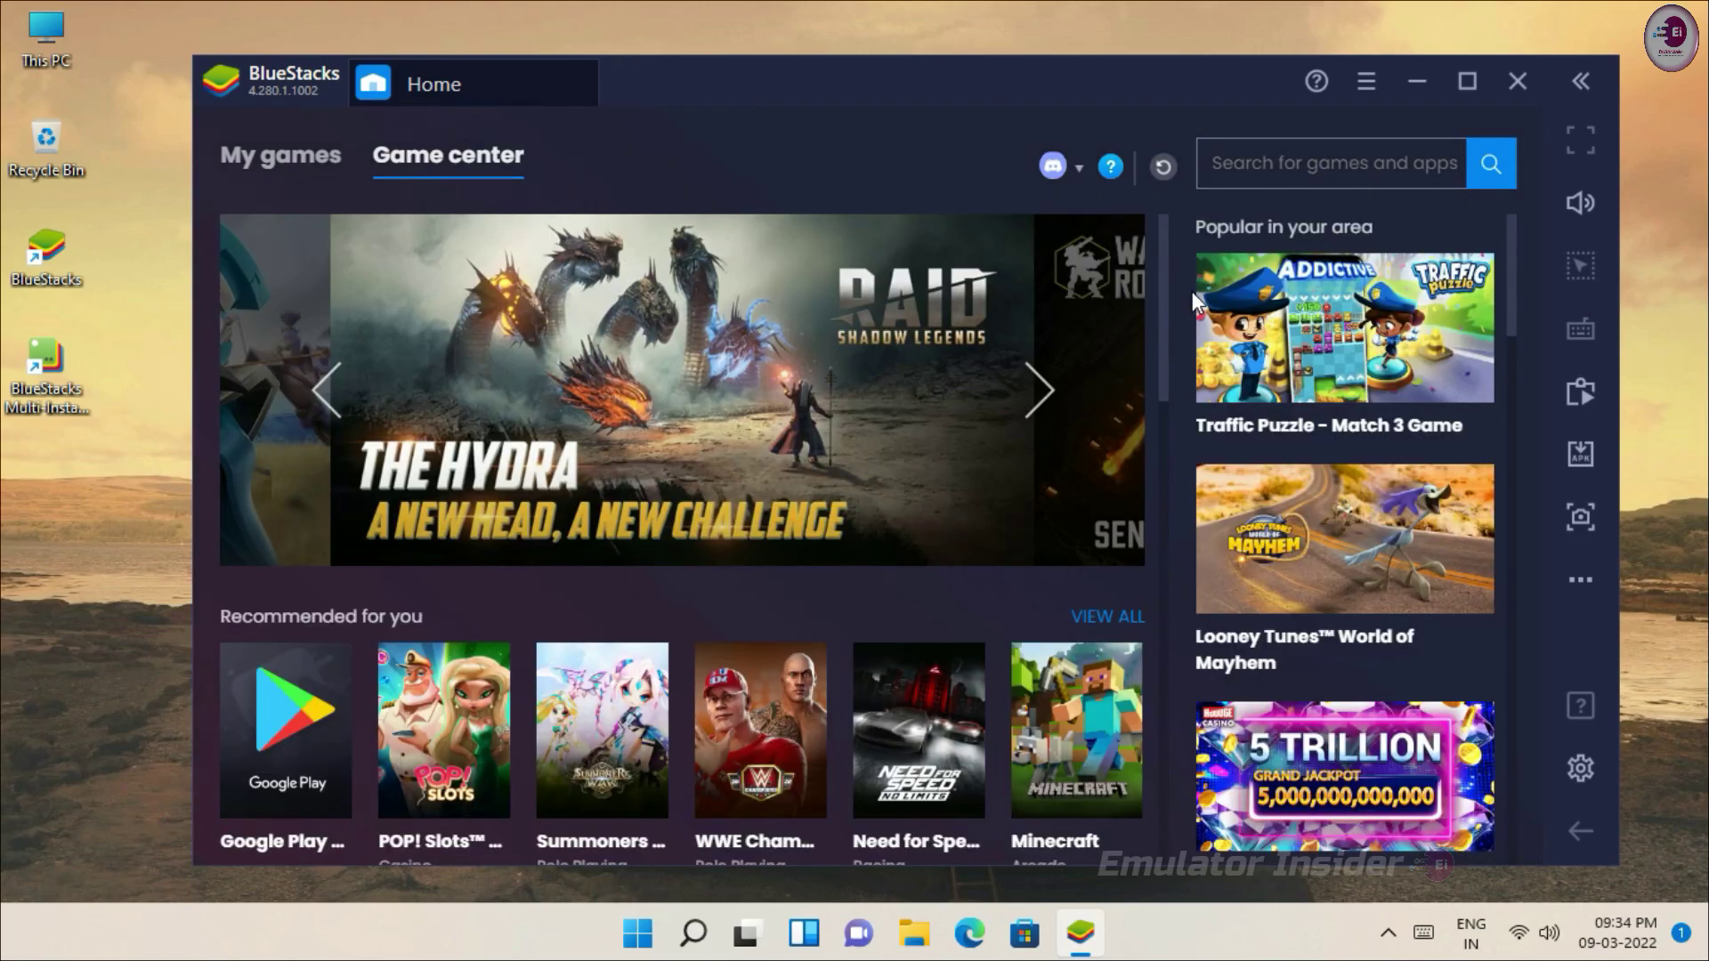
pyautogui.click(1116, 274)
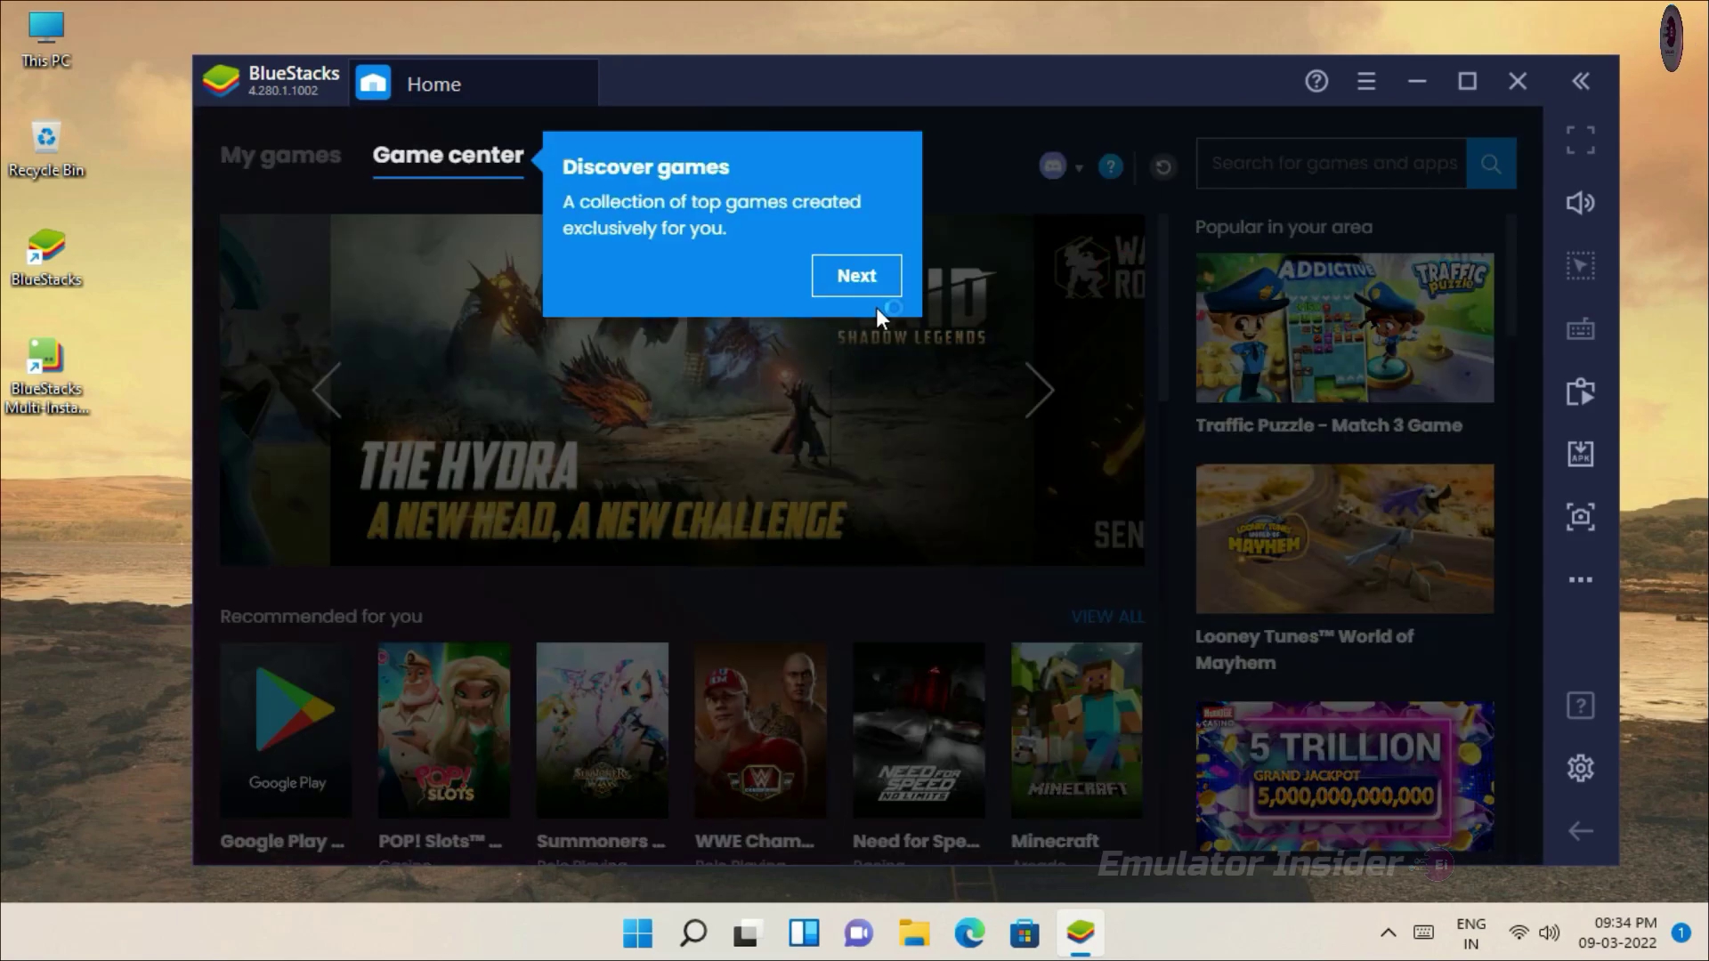
pyautogui.click(889, 285)
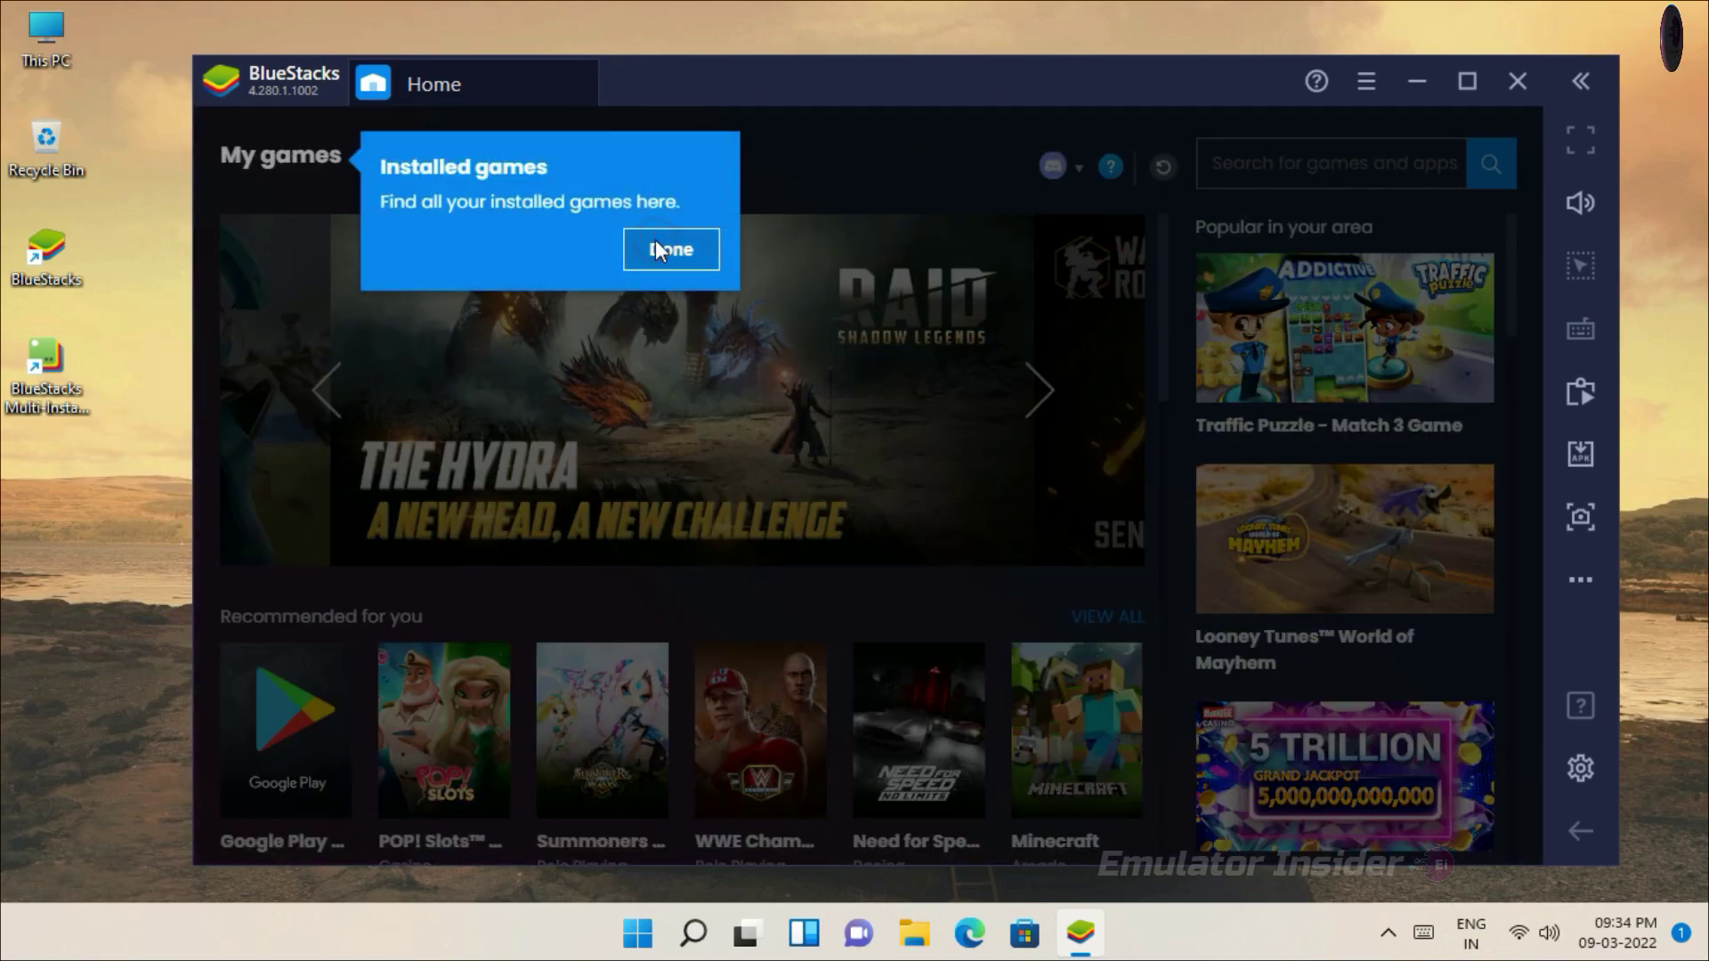
pyautogui.click(669, 250)
# Look through the Game center recommendations, the My games page and the System apps folder
pyautogui.moveTo(597, 515)
pyautogui.scroll(-4, 878, 435)
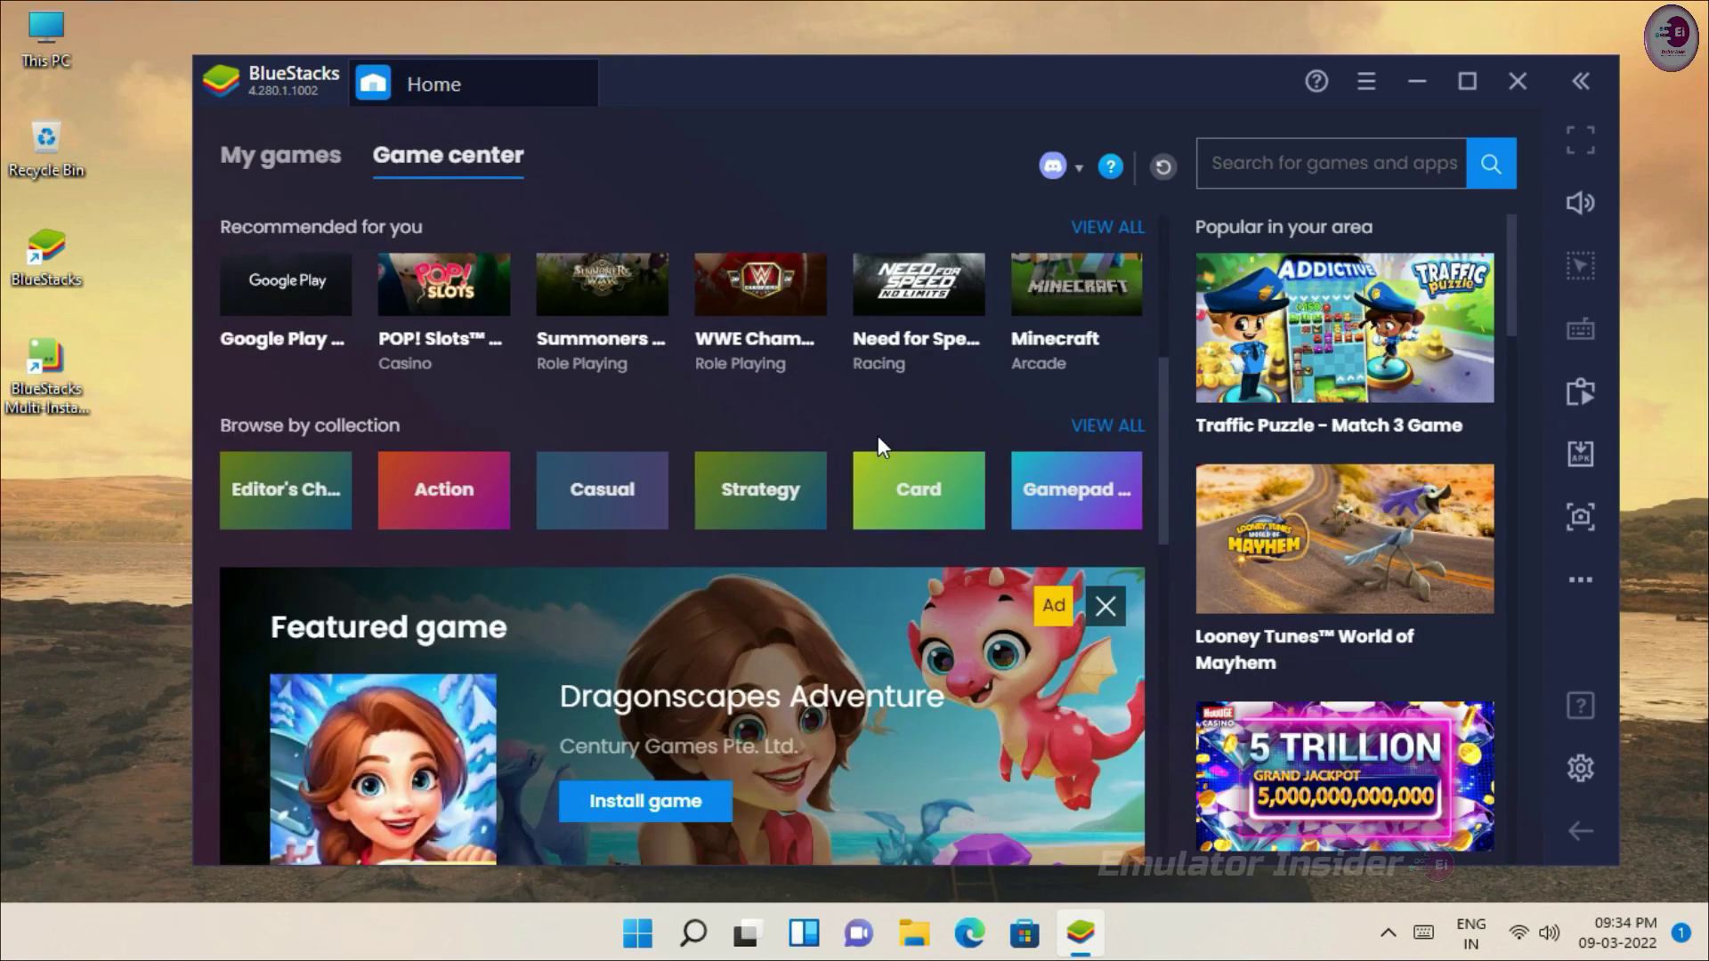
pyautogui.scroll(4, 884, 537)
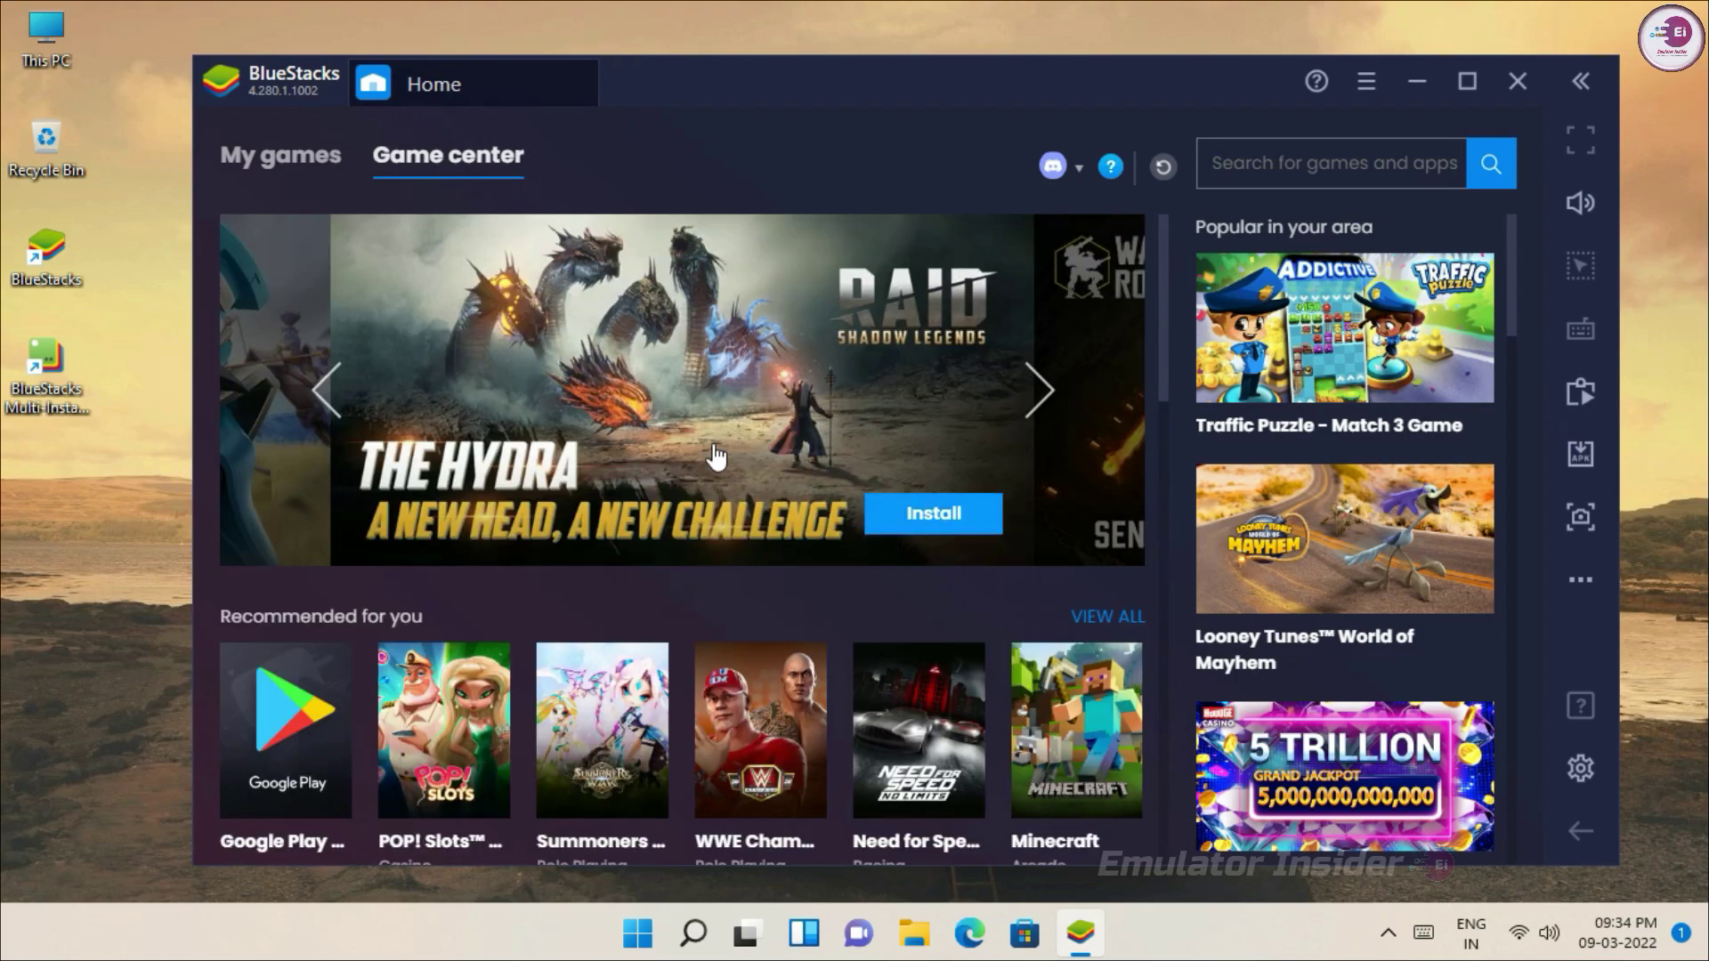
pyautogui.click(303, 167)
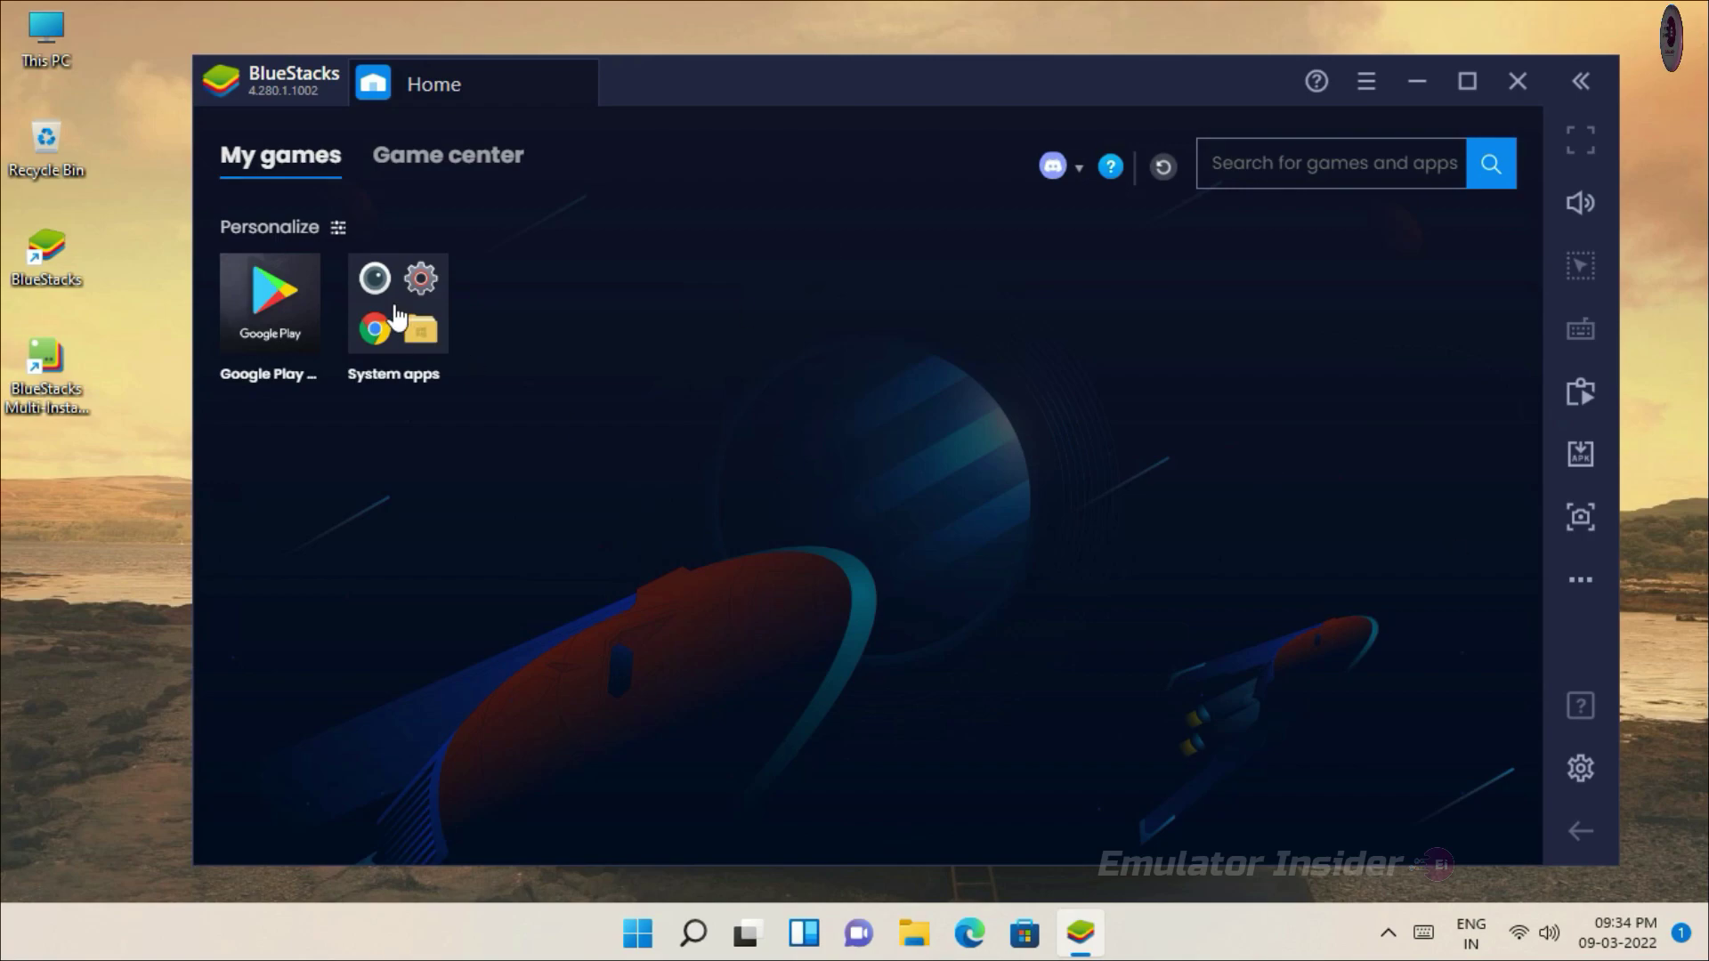
pyautogui.click(399, 317)
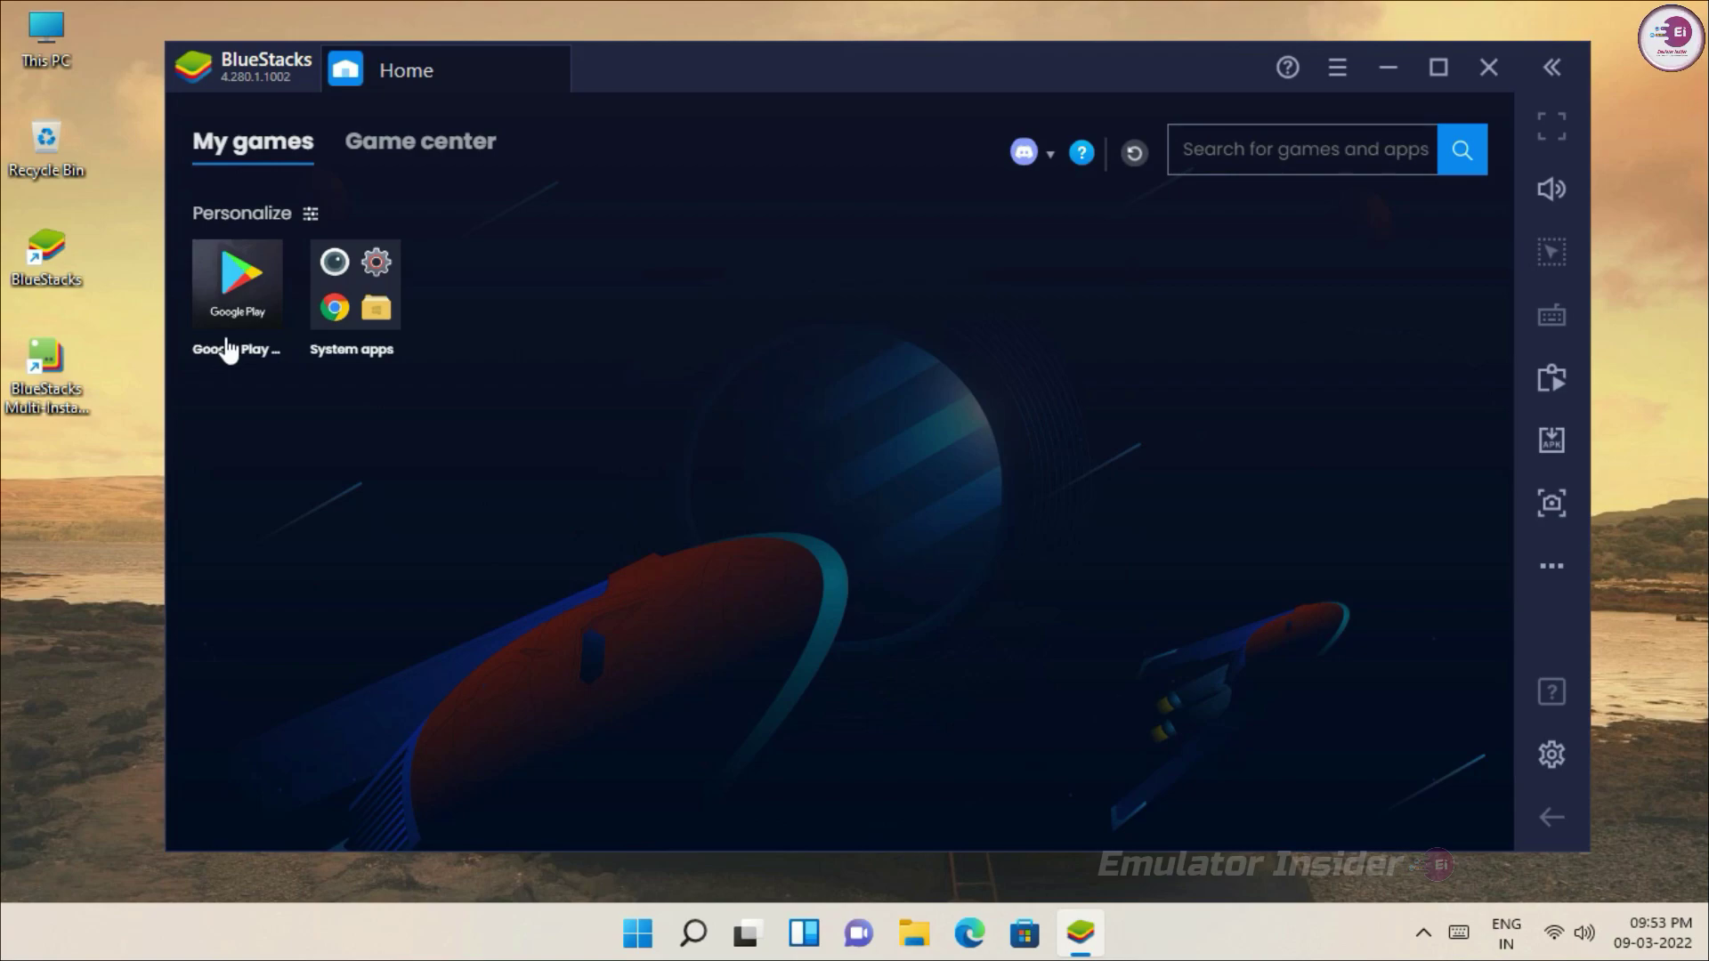
# Open the Google Play Store, sign in with a Google account and browse the store's home page
pyautogui.click(230, 349)
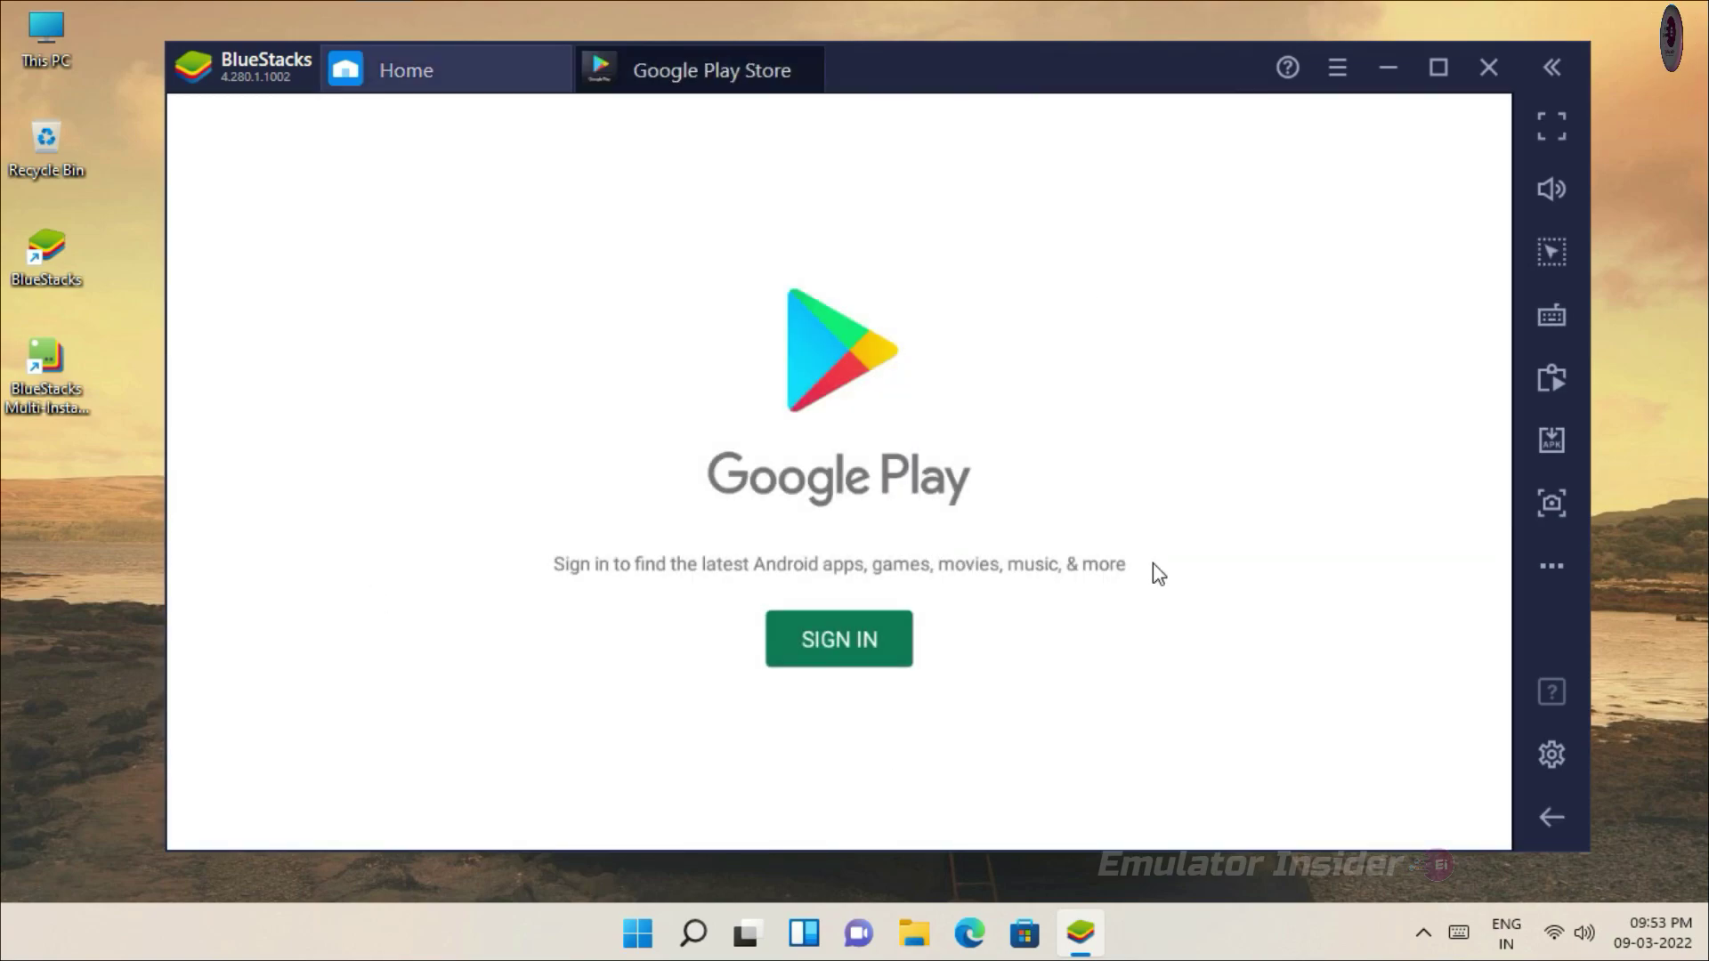
pyautogui.click(833, 650)
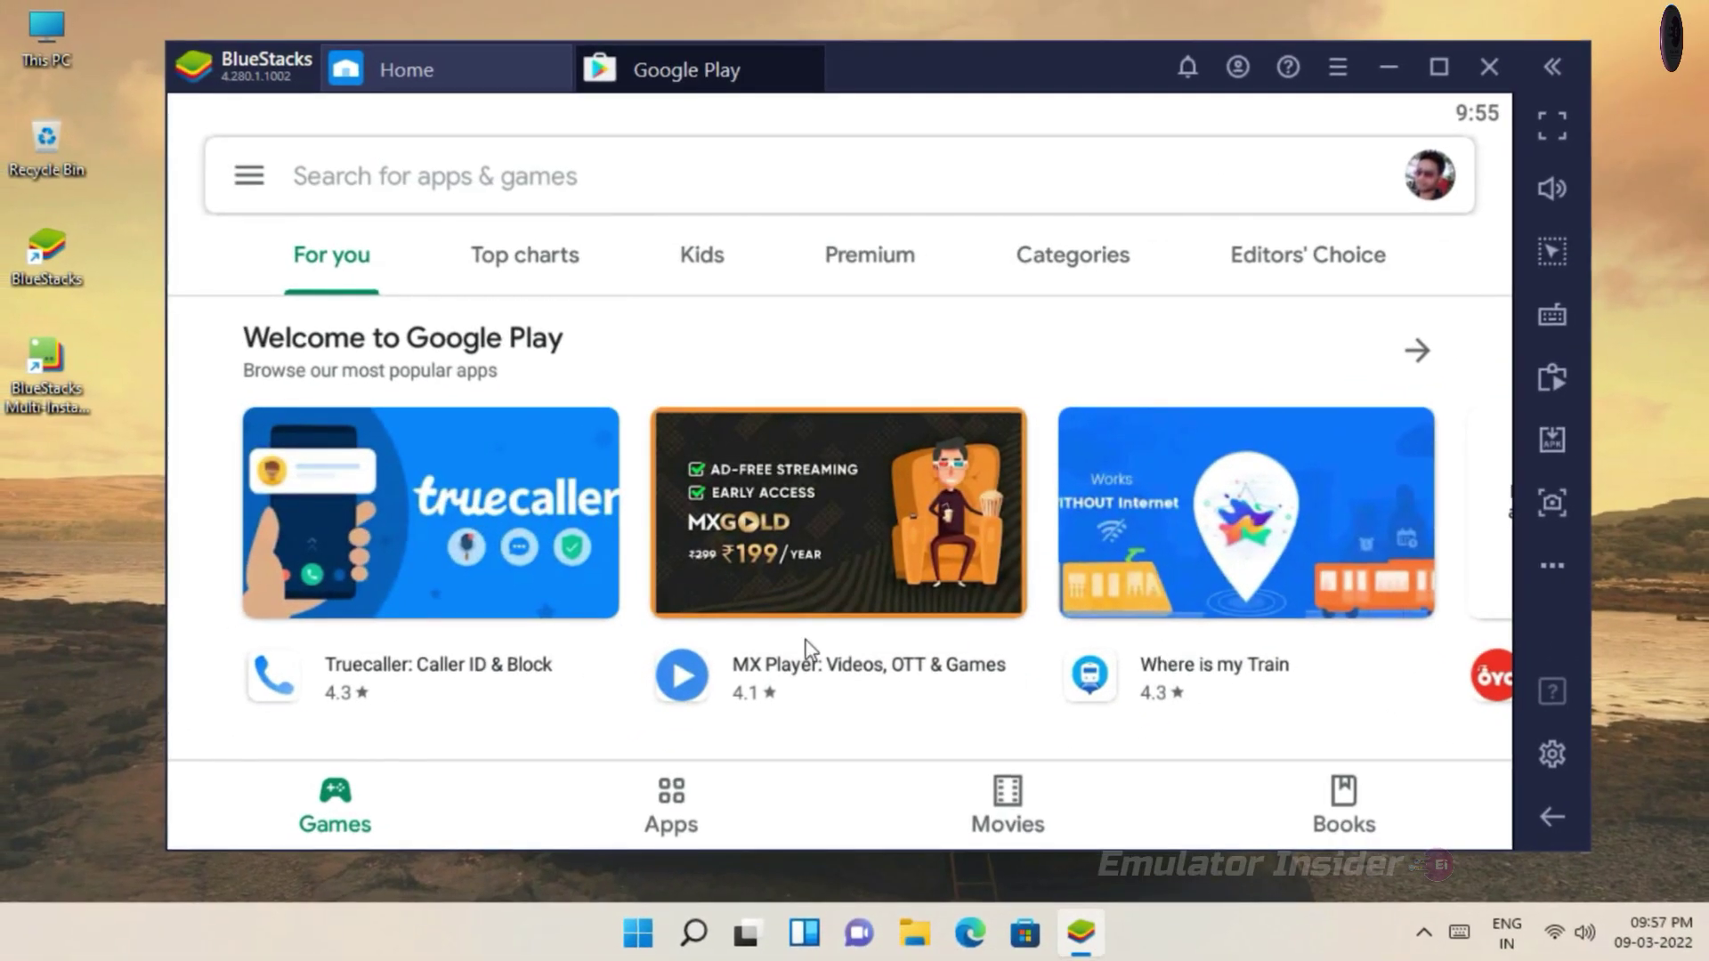
pyautogui.scroll(-5, 805, 652)
pyautogui.scroll(-1, 751, 718)
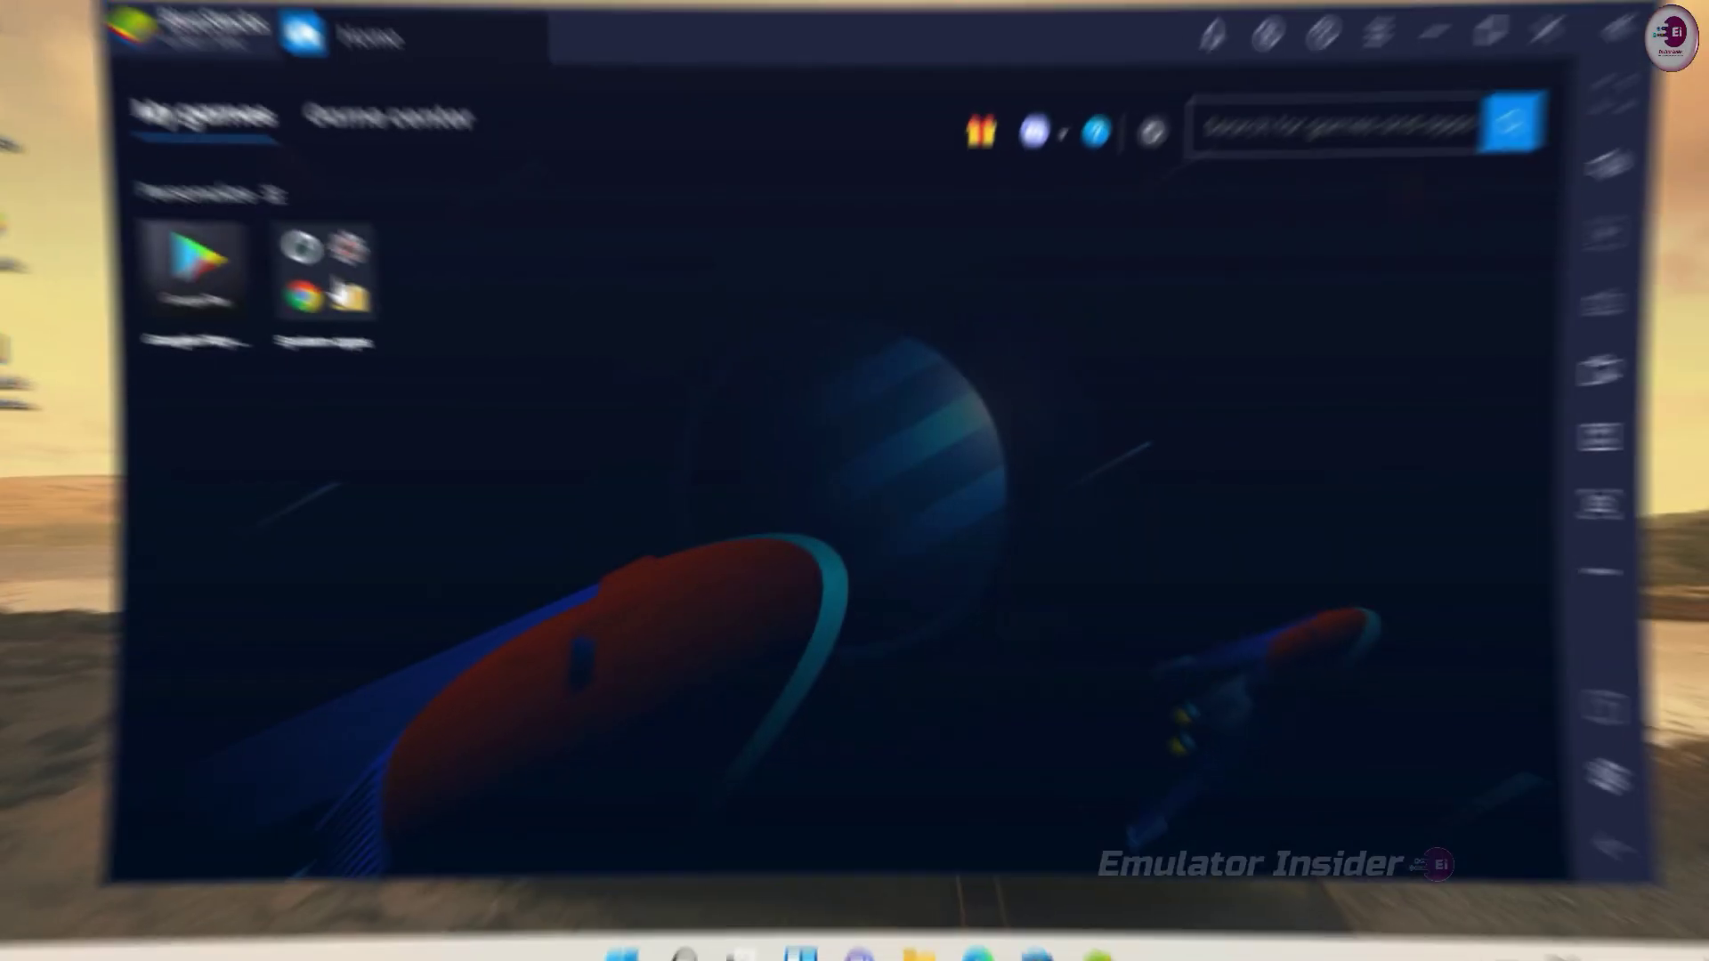
# Open the Browser from the system apps and go to ff.garena.com
pyautogui.click(325, 272)
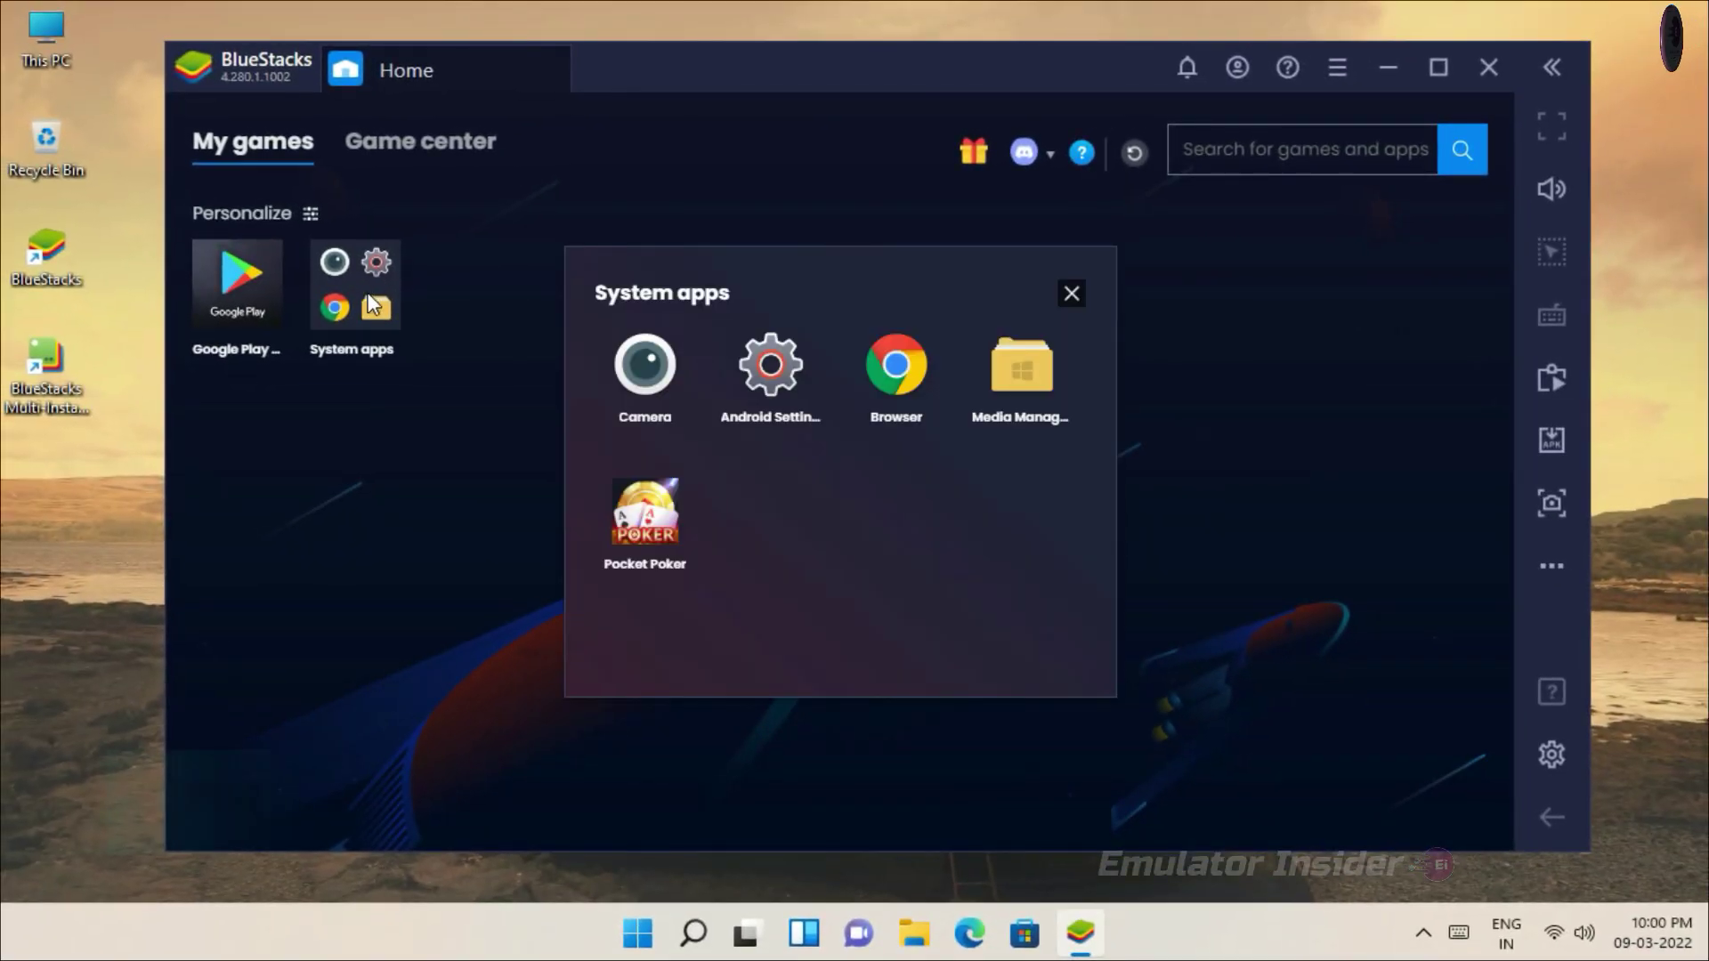
pyautogui.click(898, 392)
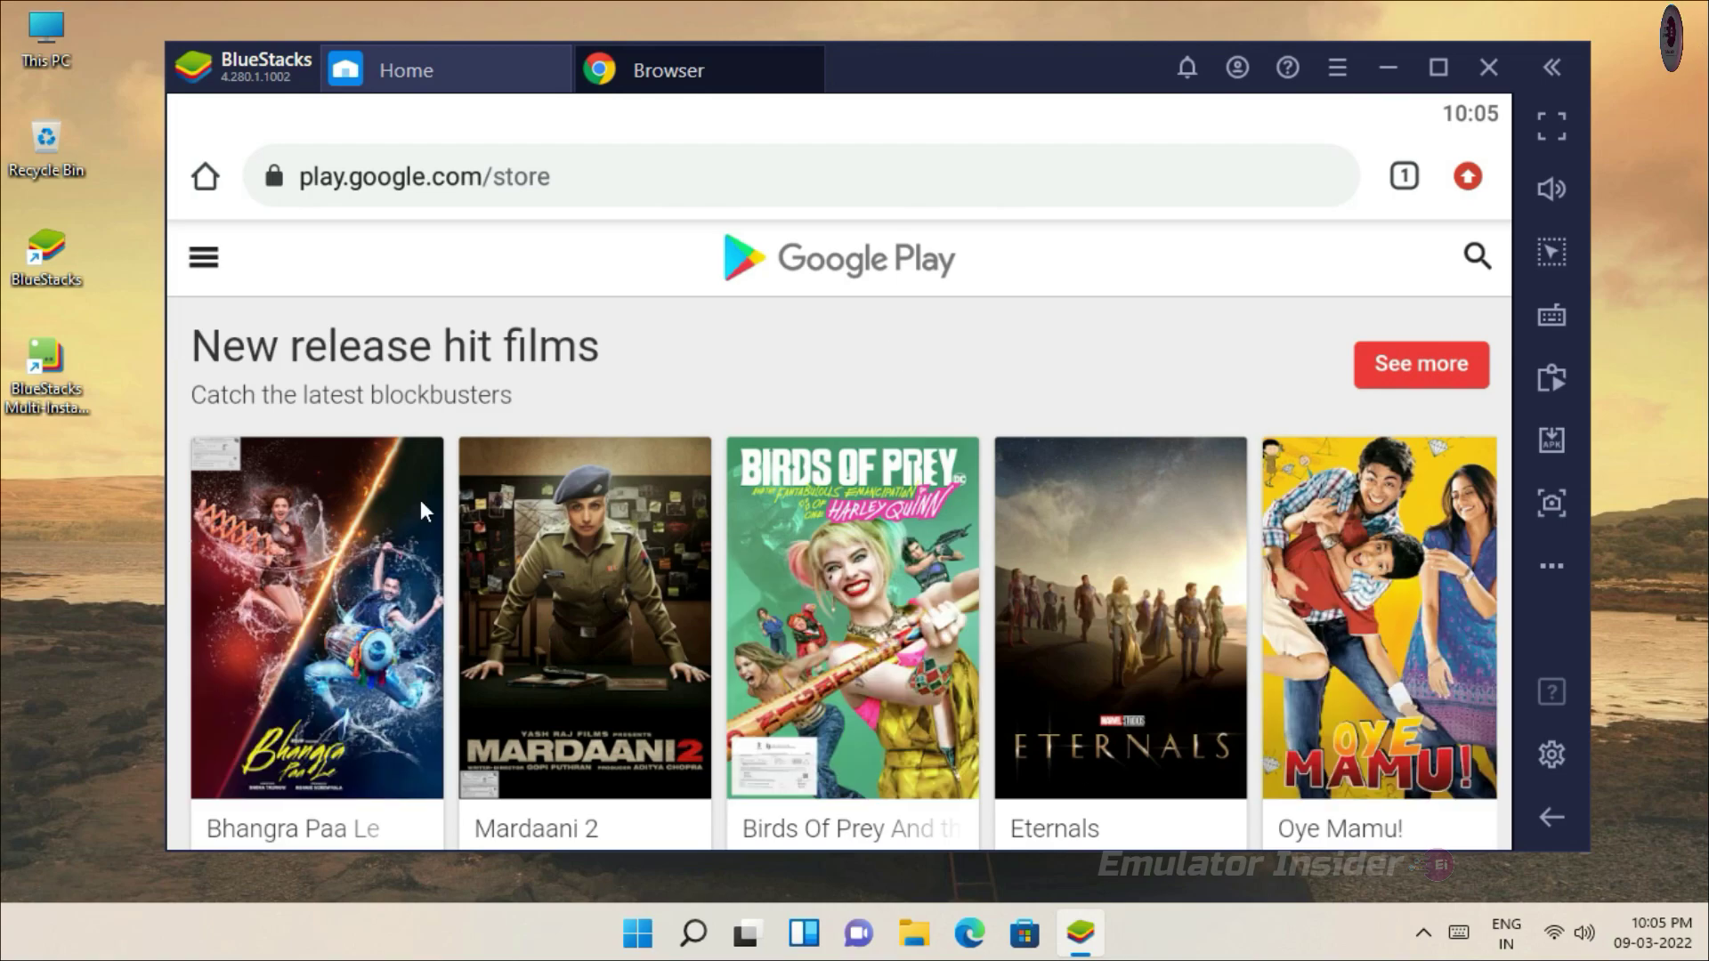
pyautogui.click(602, 186)
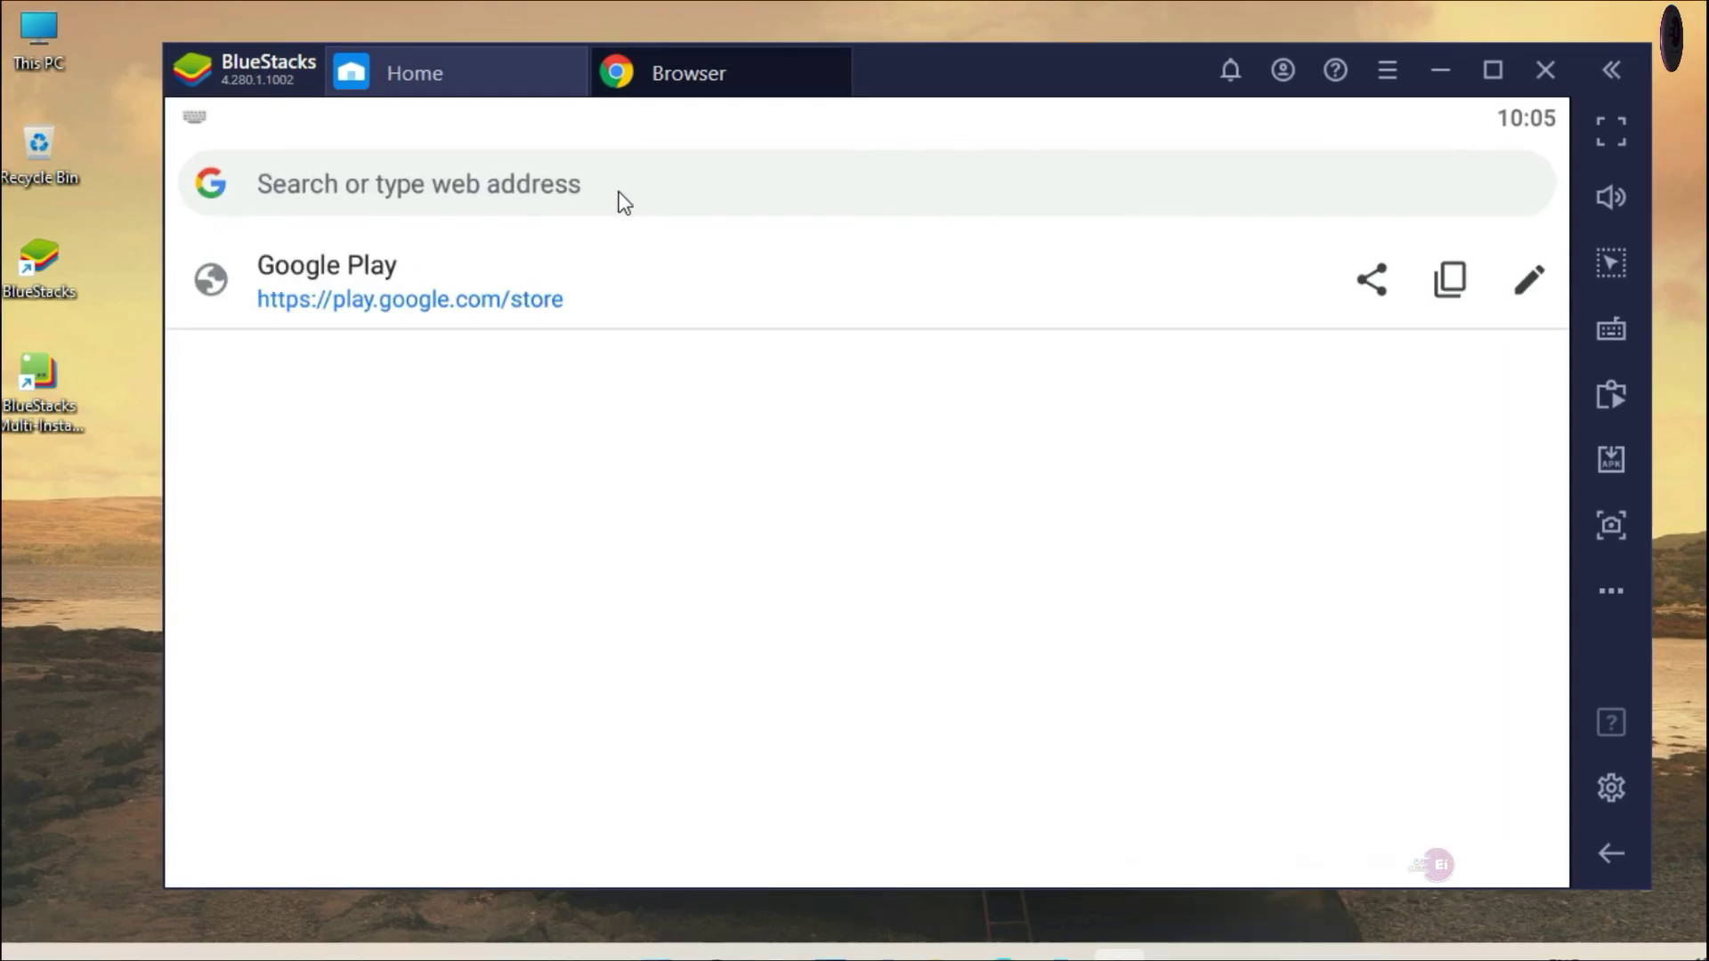
pyautogui.write('ff.garena.')
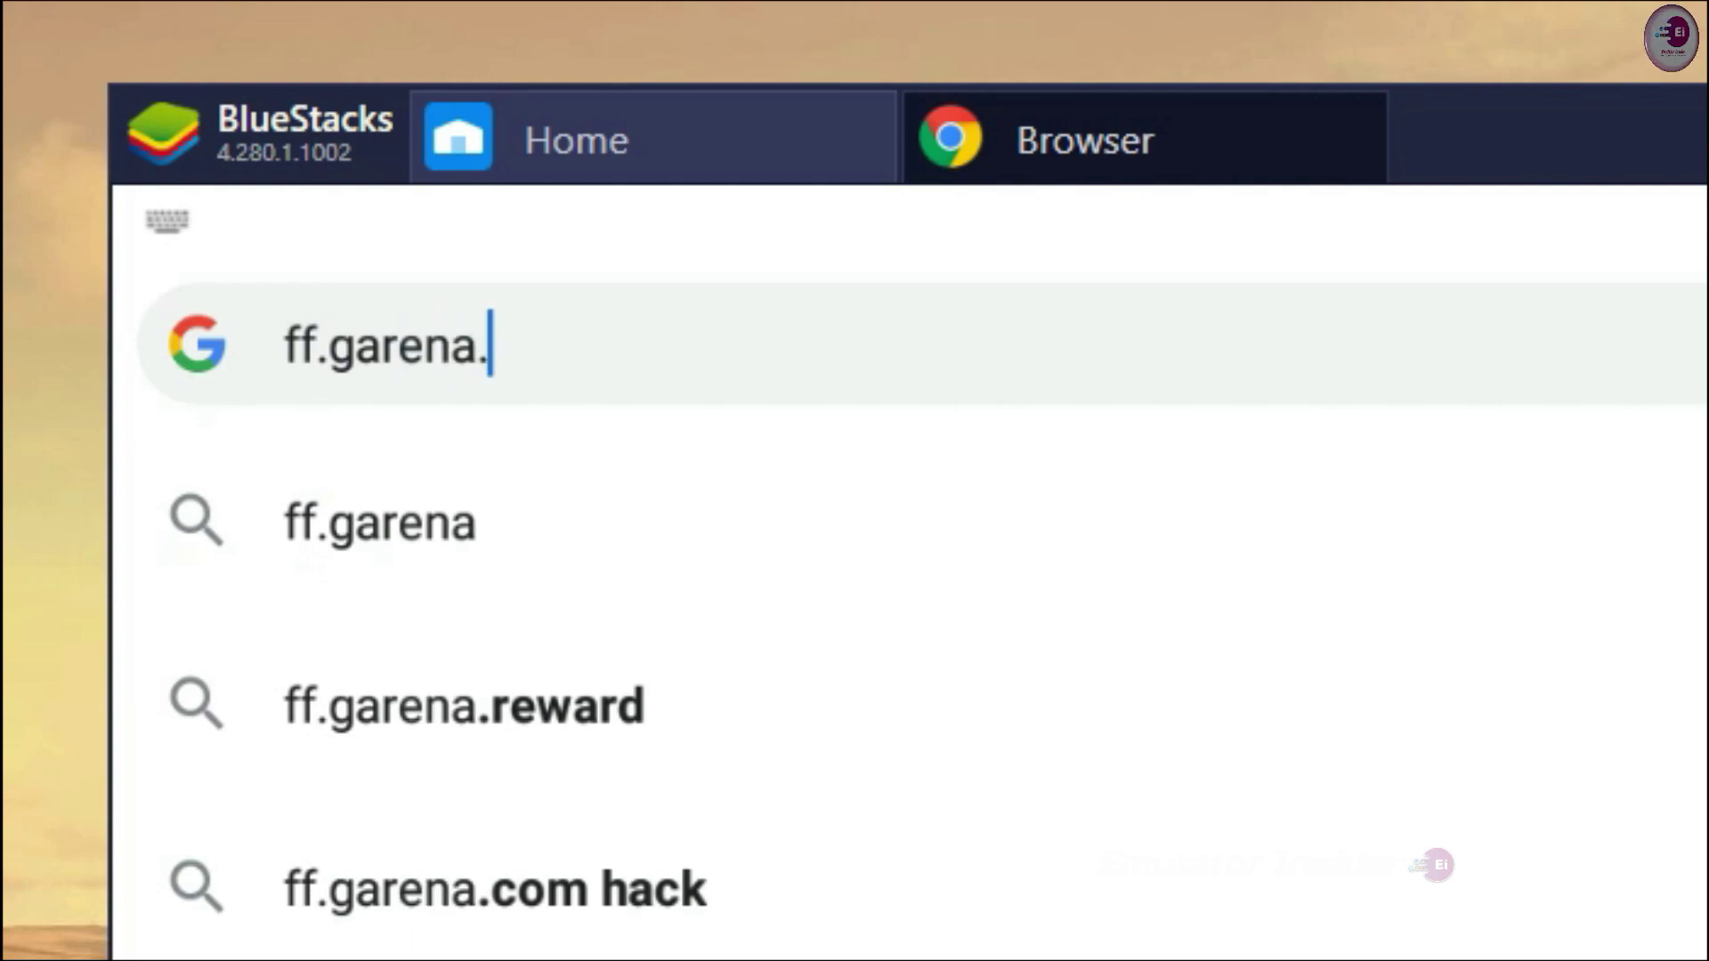
pyautogui.write('com')
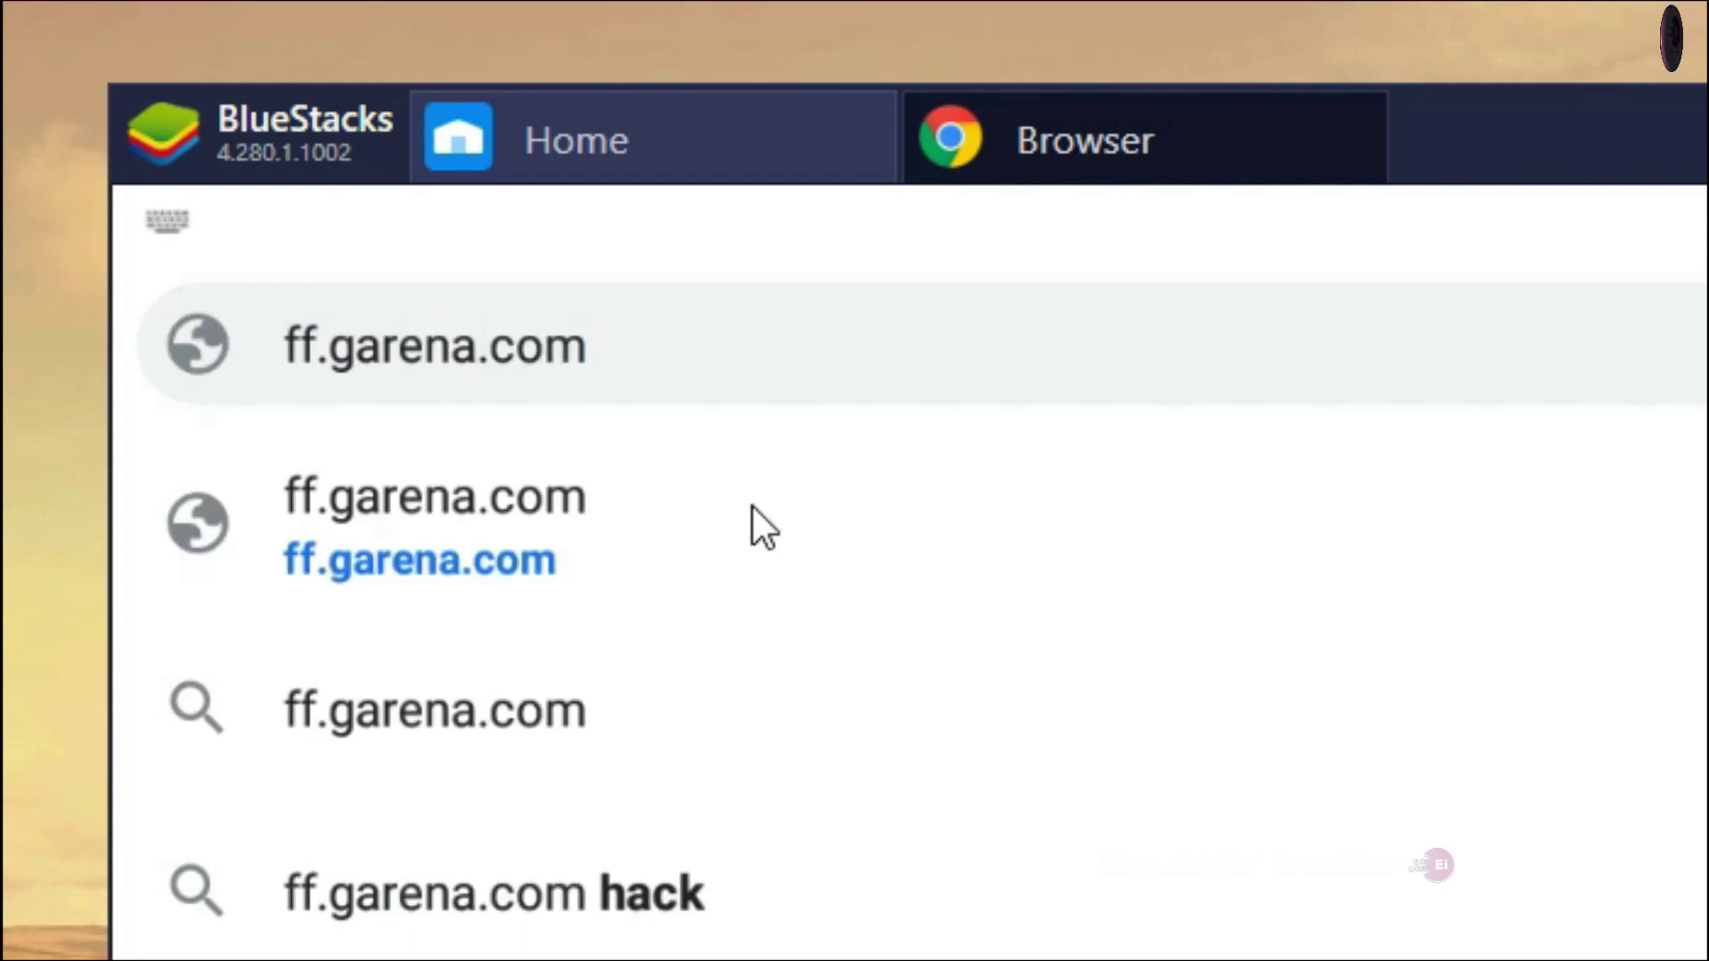
pyautogui.click(575, 525)
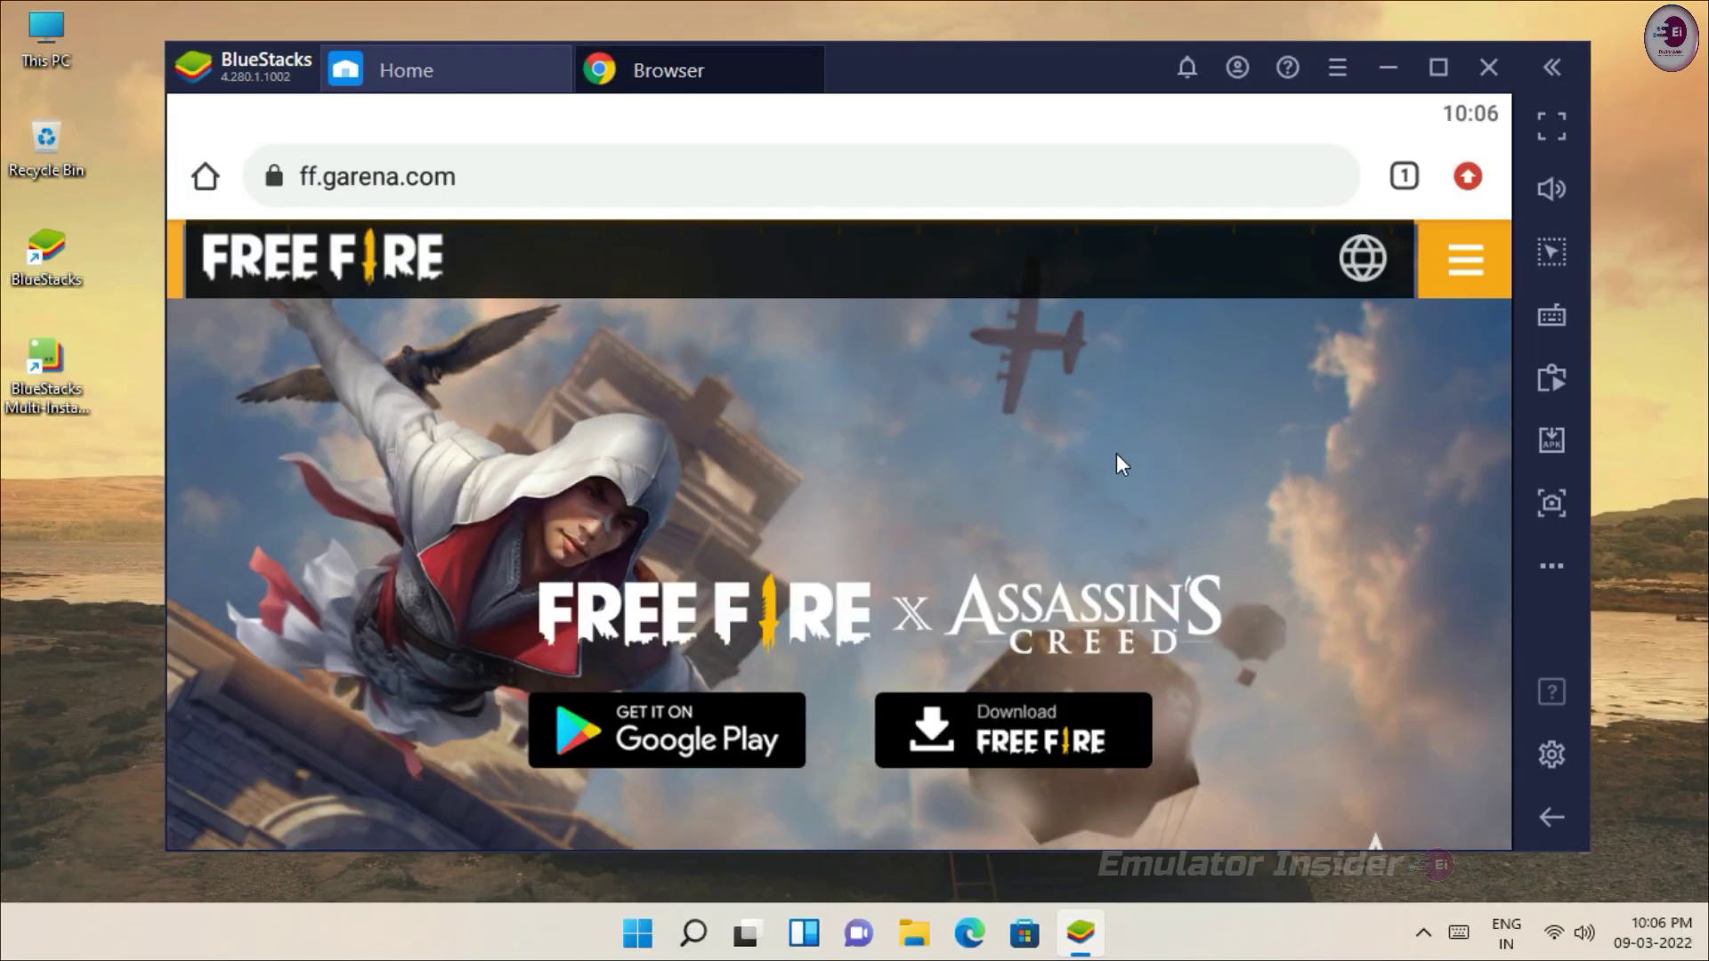
# Download the Free Fire APK directly from the Garena website and agree to keep FreeFire.apk
pyautogui.scroll(-3, 1246, 378)
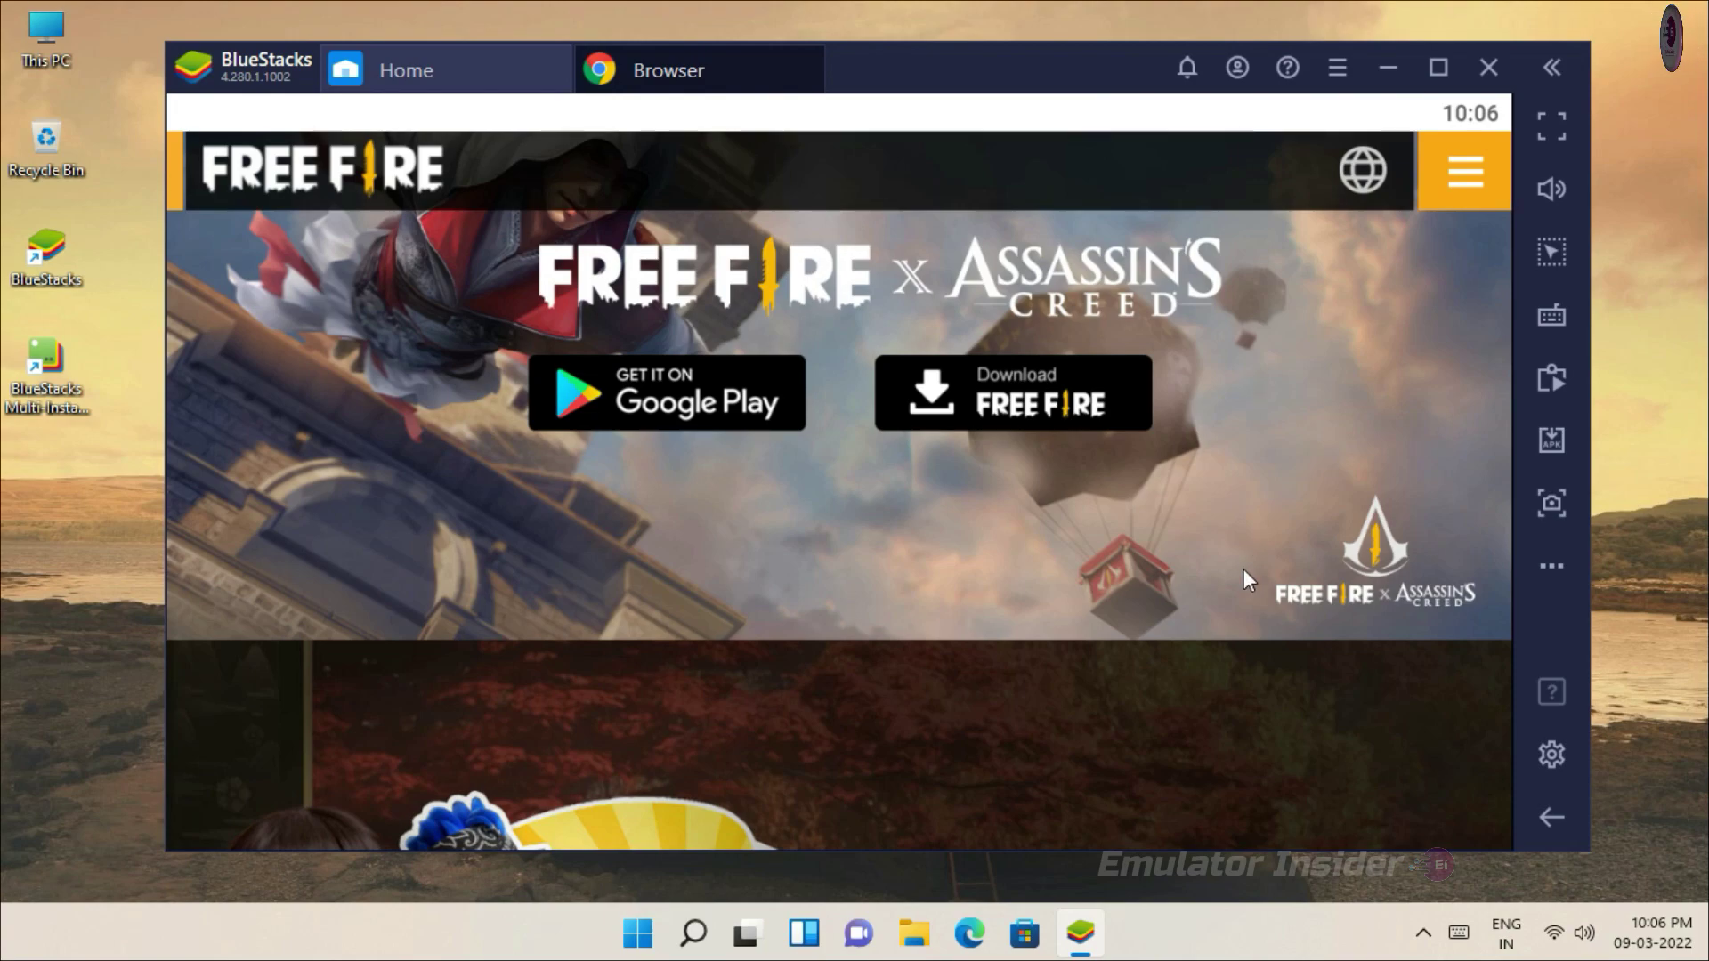
pyautogui.scroll(3, 1242, 579)
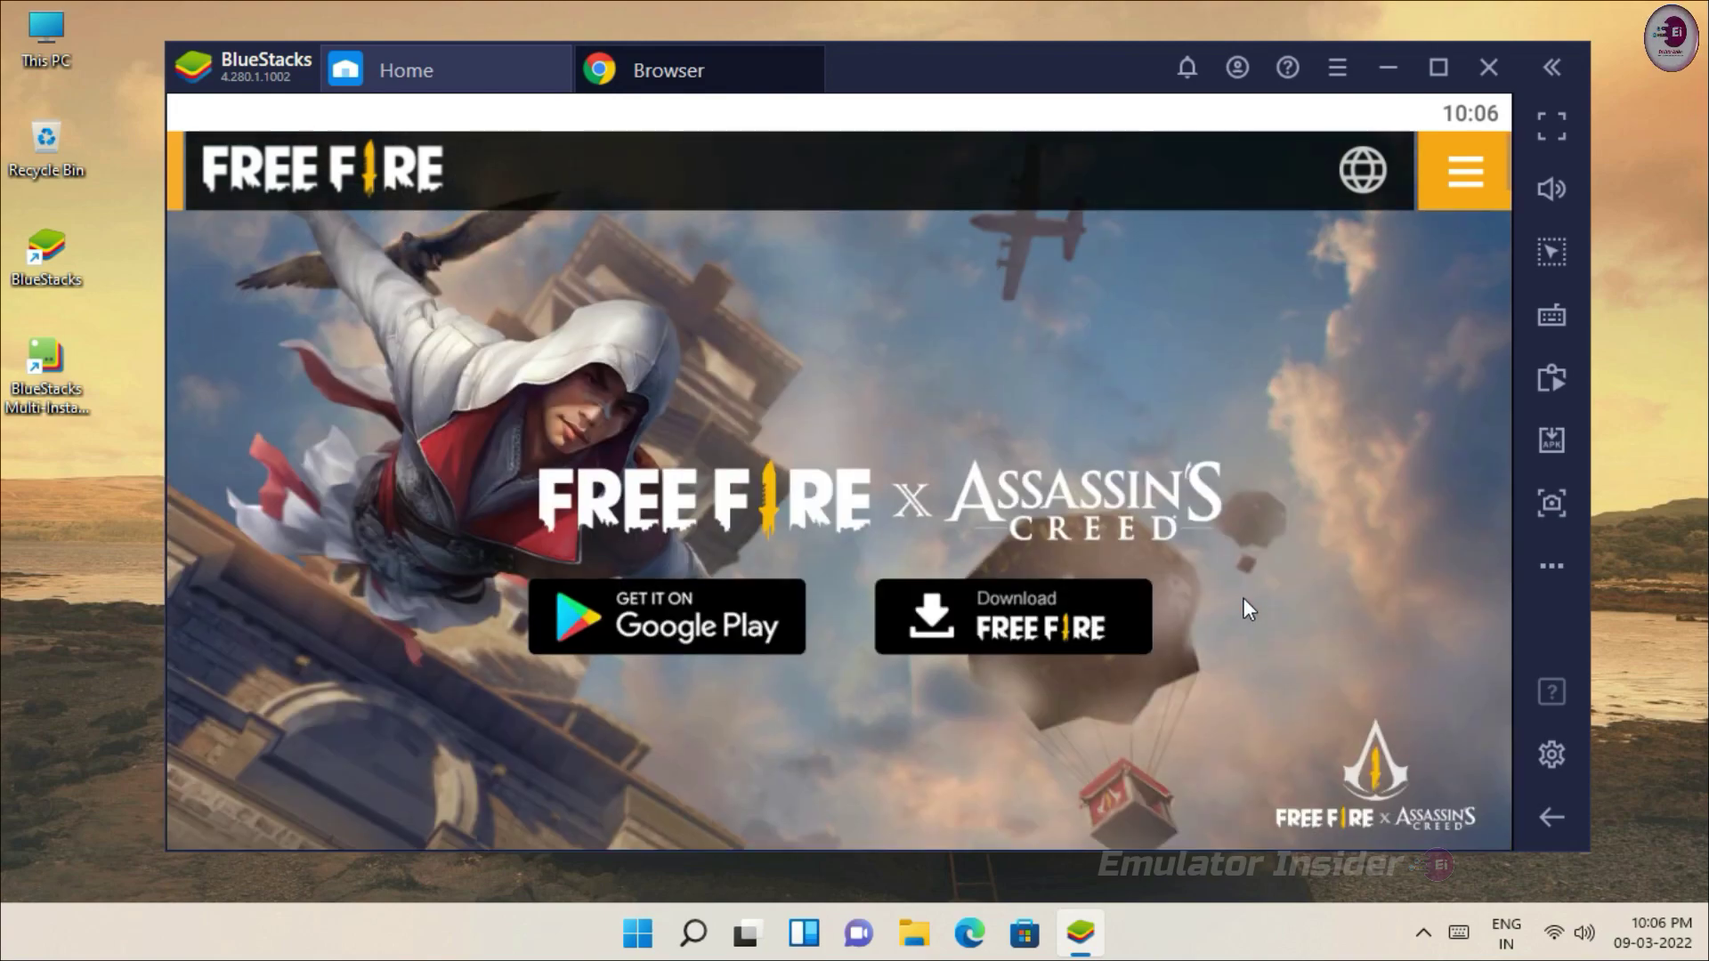
pyautogui.click(1012, 633)
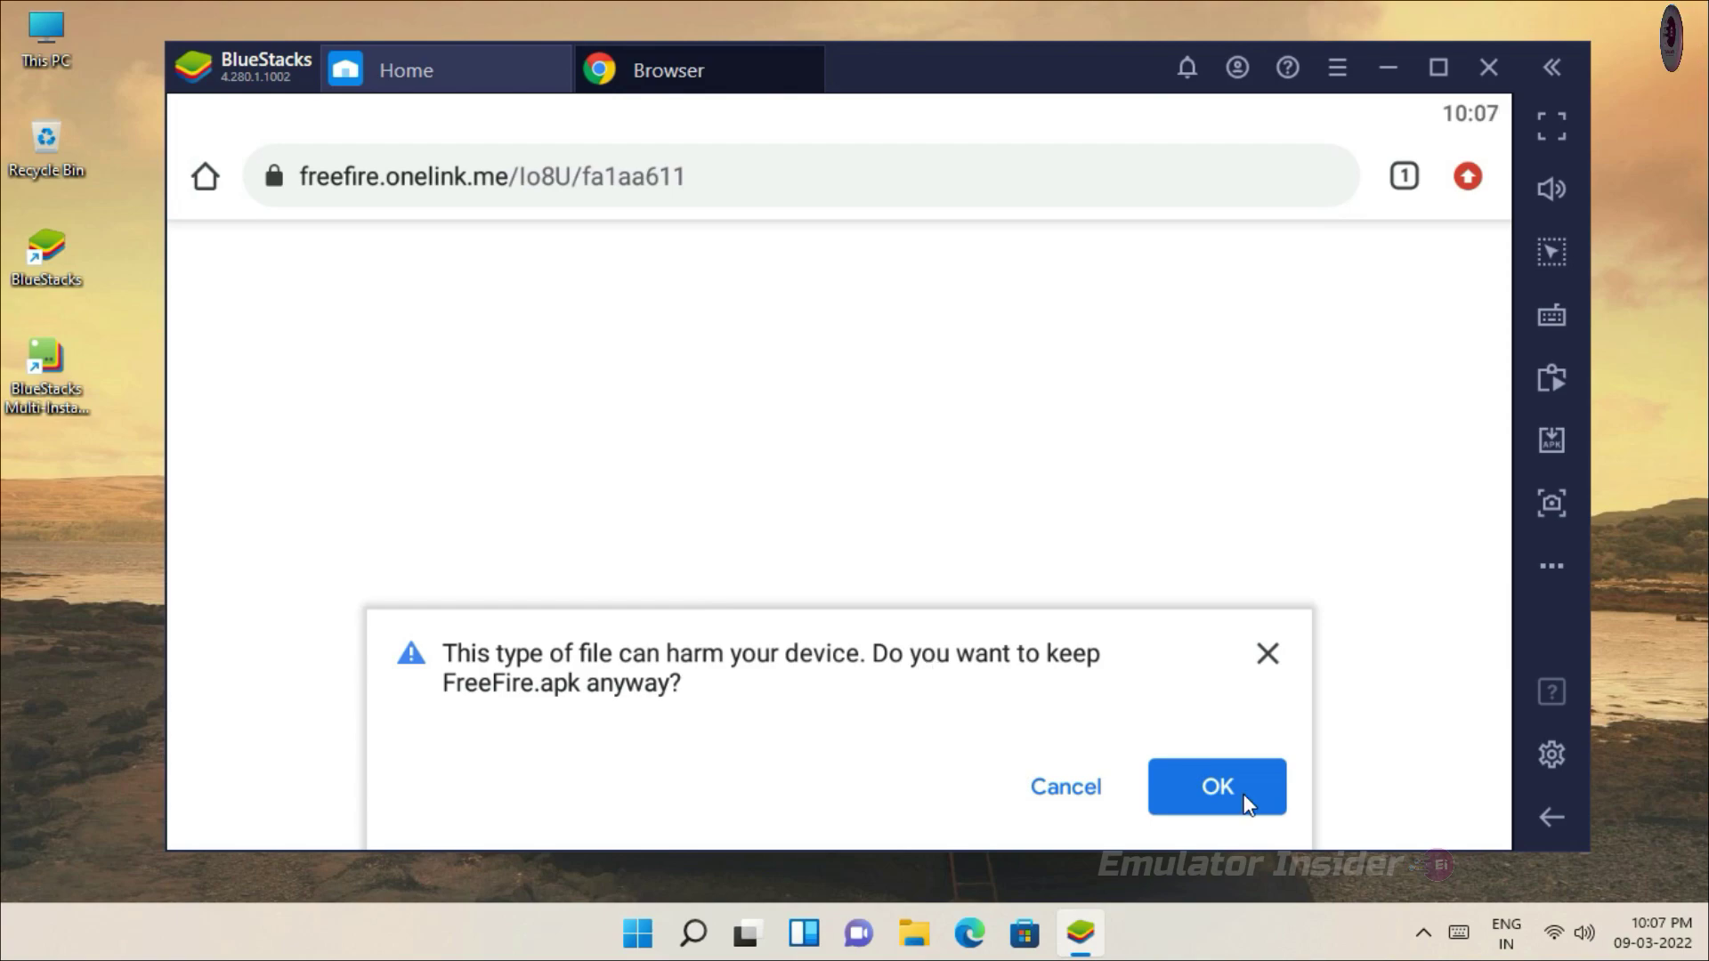
pyautogui.click(1218, 788)
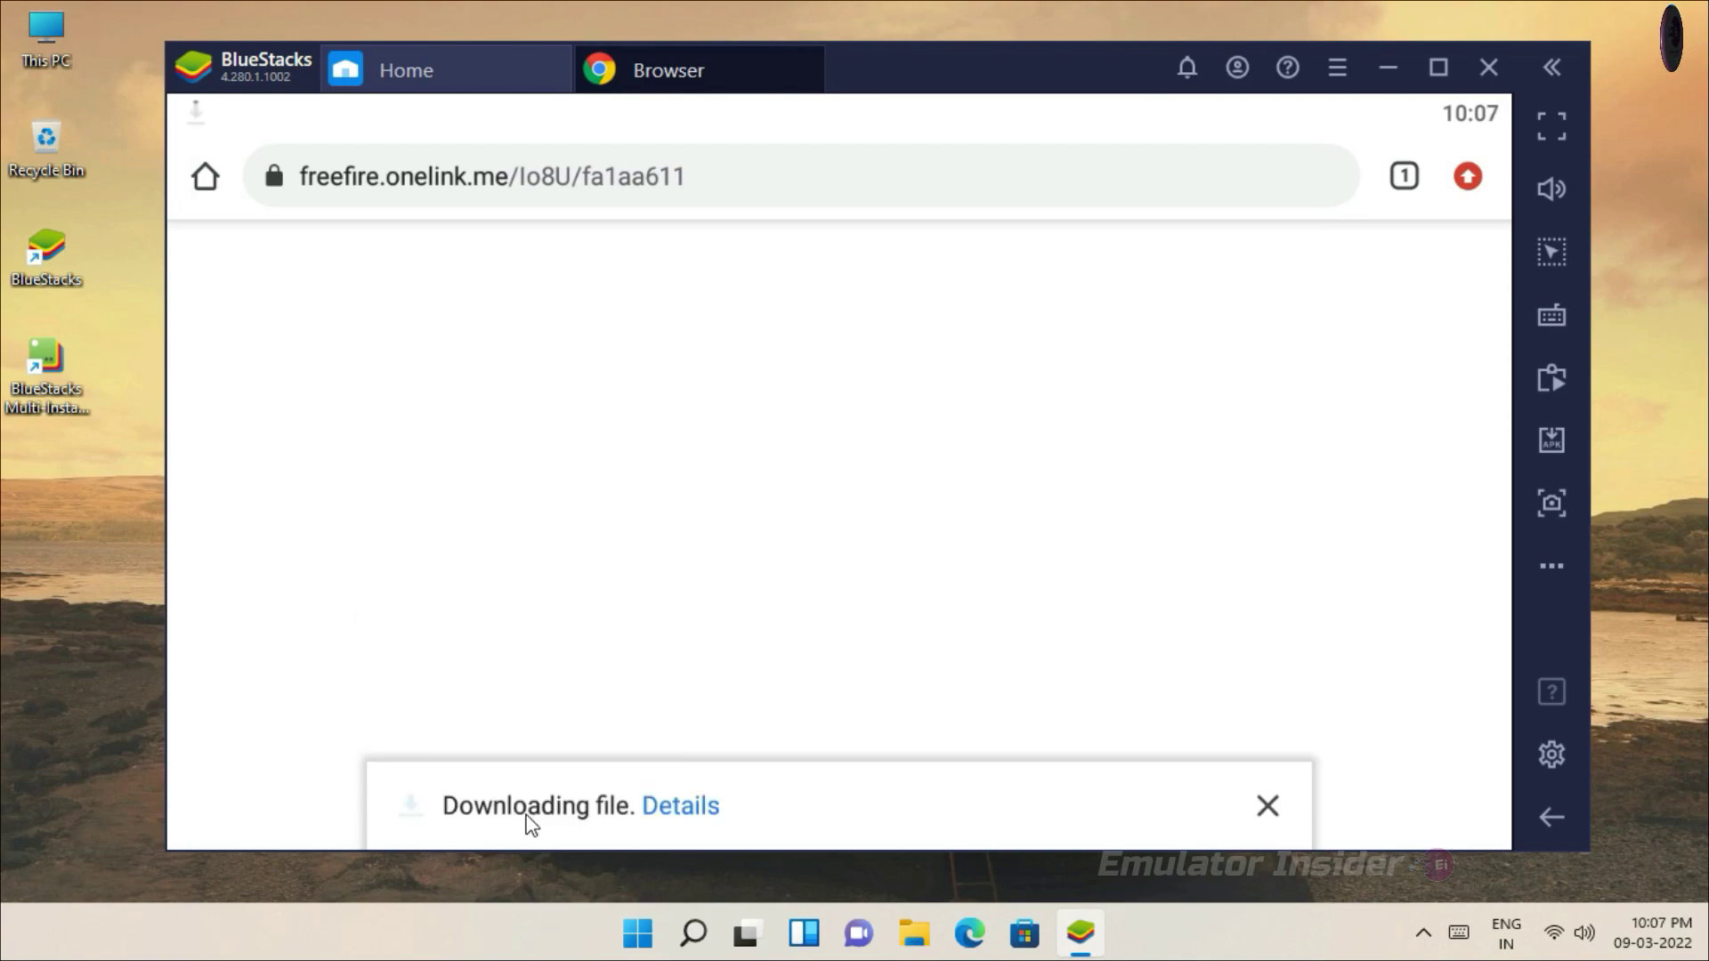
# Open the downloaded FreeFire.apk from the Android notifications, install Free Fire and close the installer
pyautogui.moveTo(267, 122); pyautogui.dragTo(267, 392)
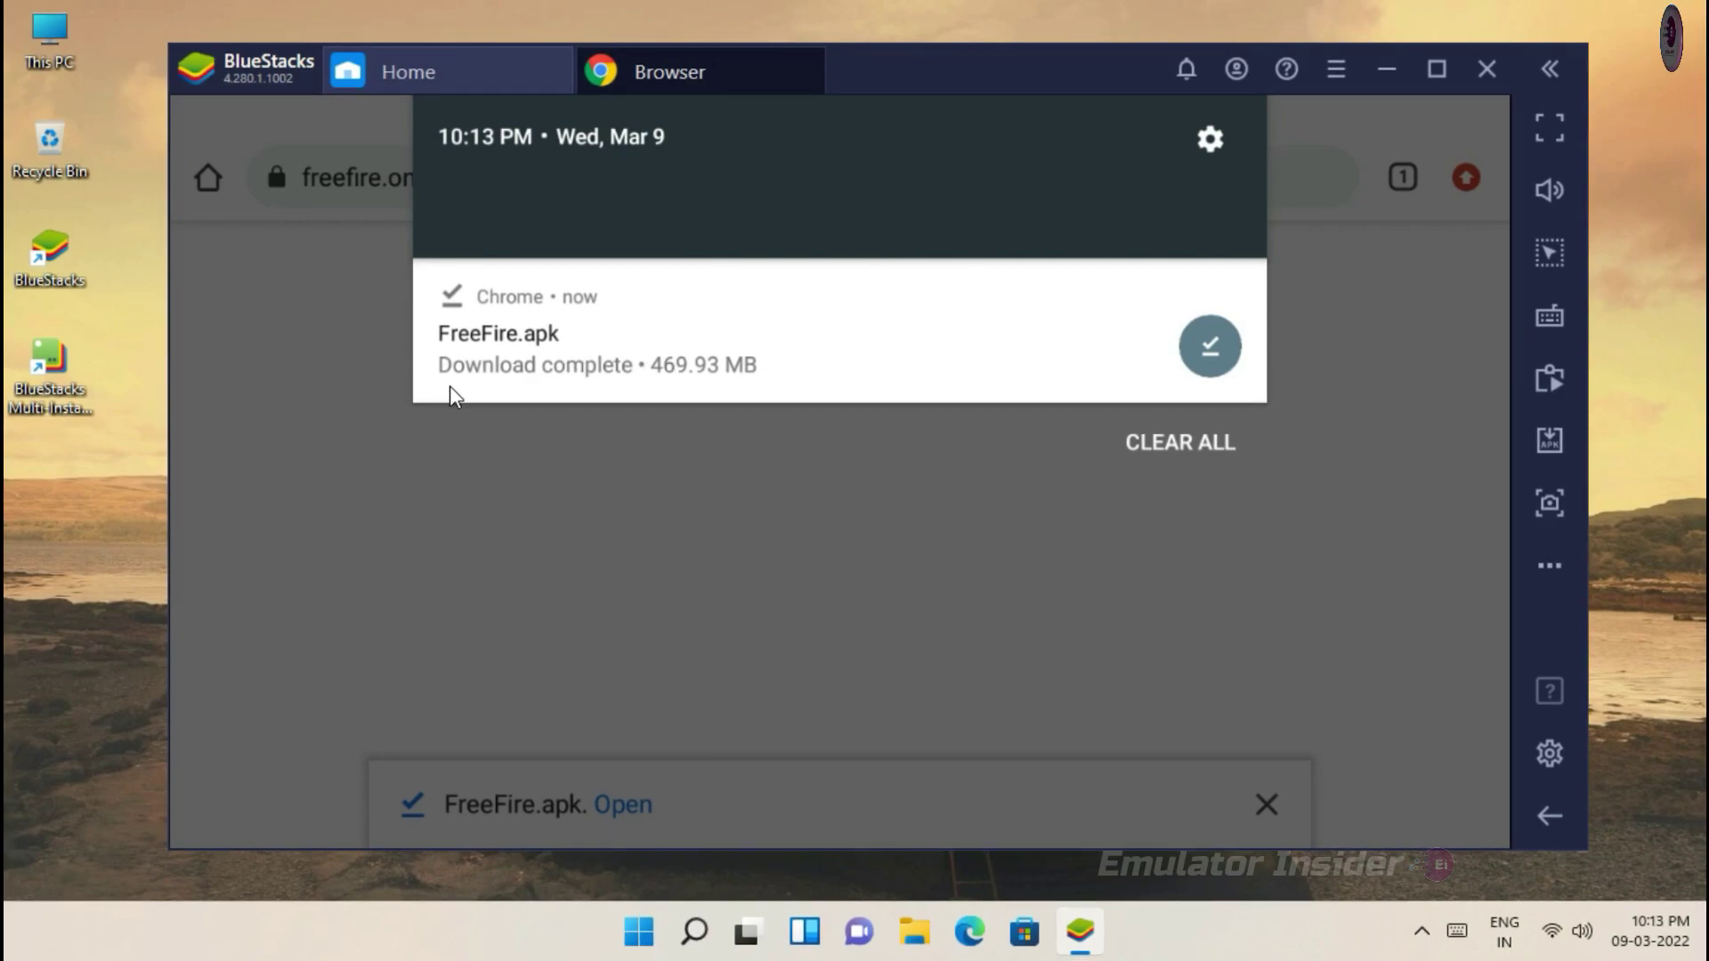
pyautogui.click(969, 338)
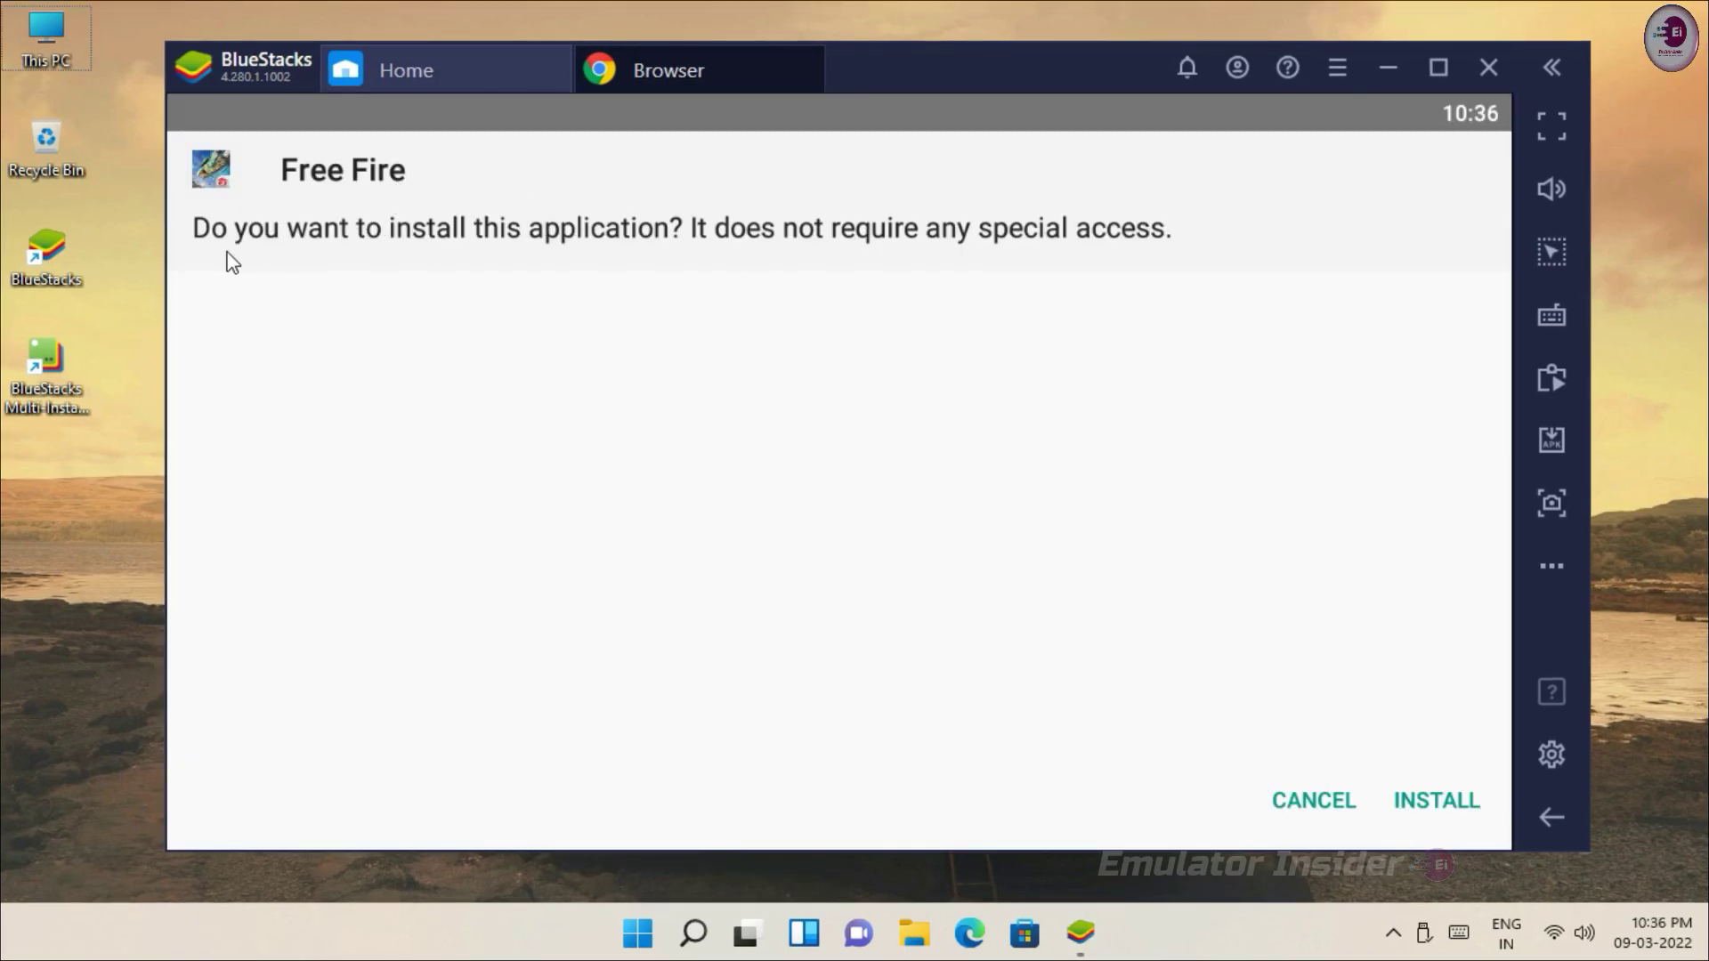
pyautogui.click(1426, 800)
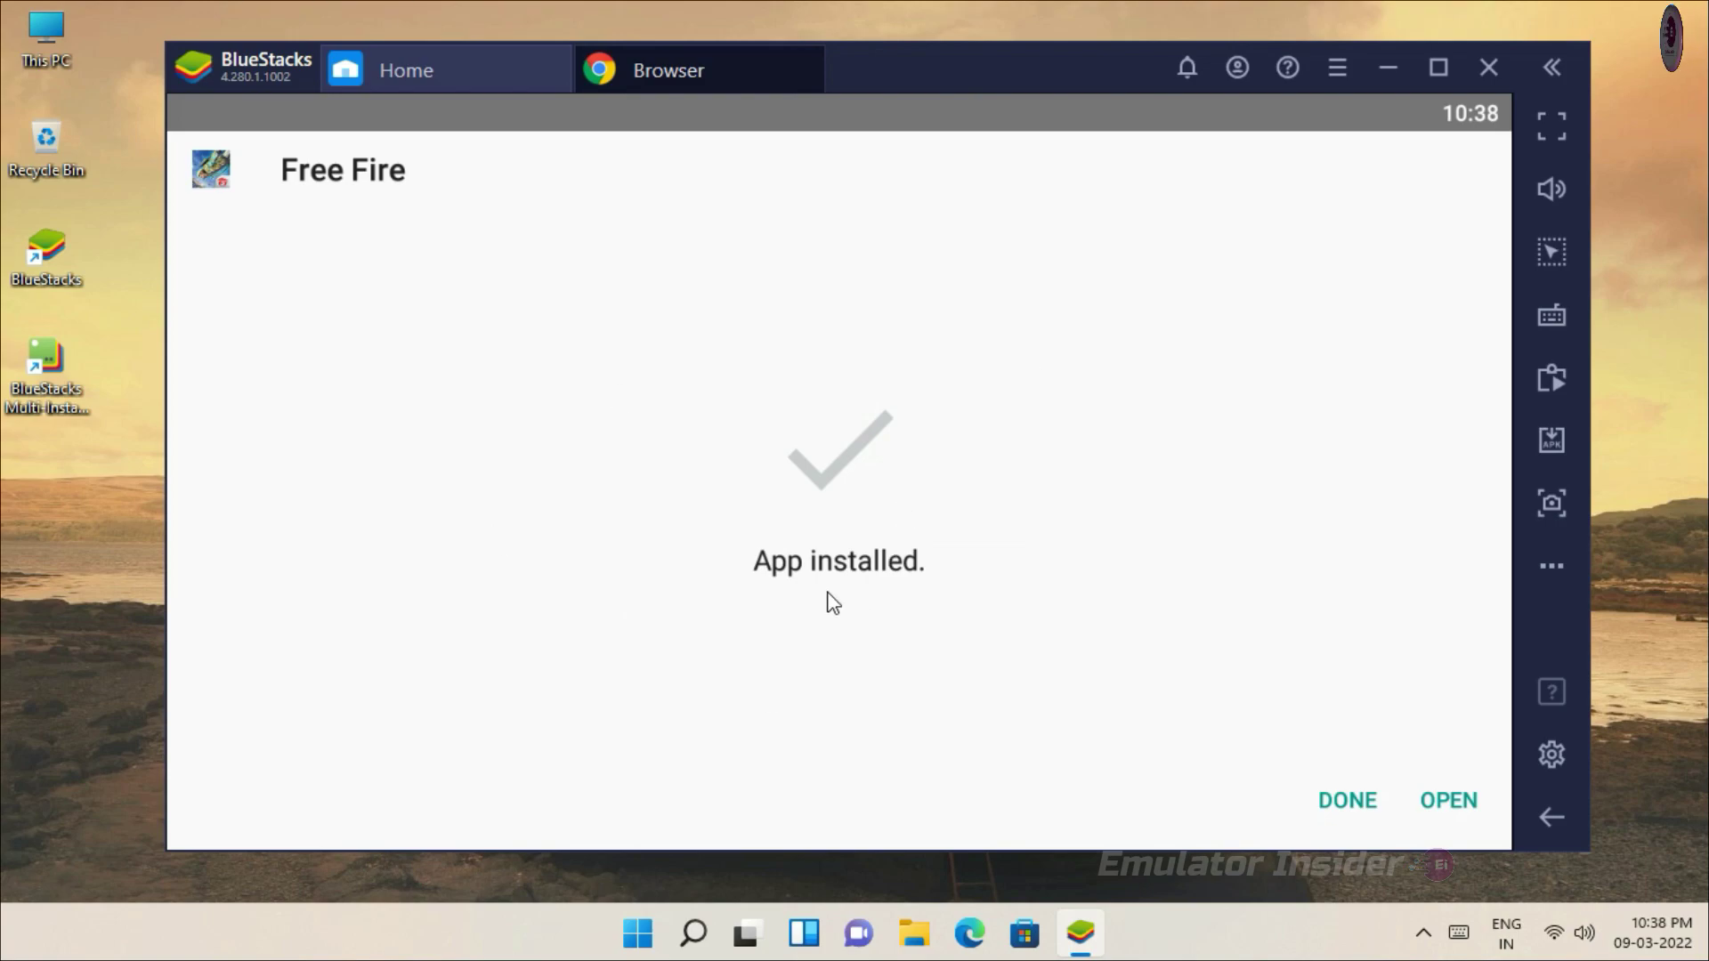
pyautogui.click(1345, 801)
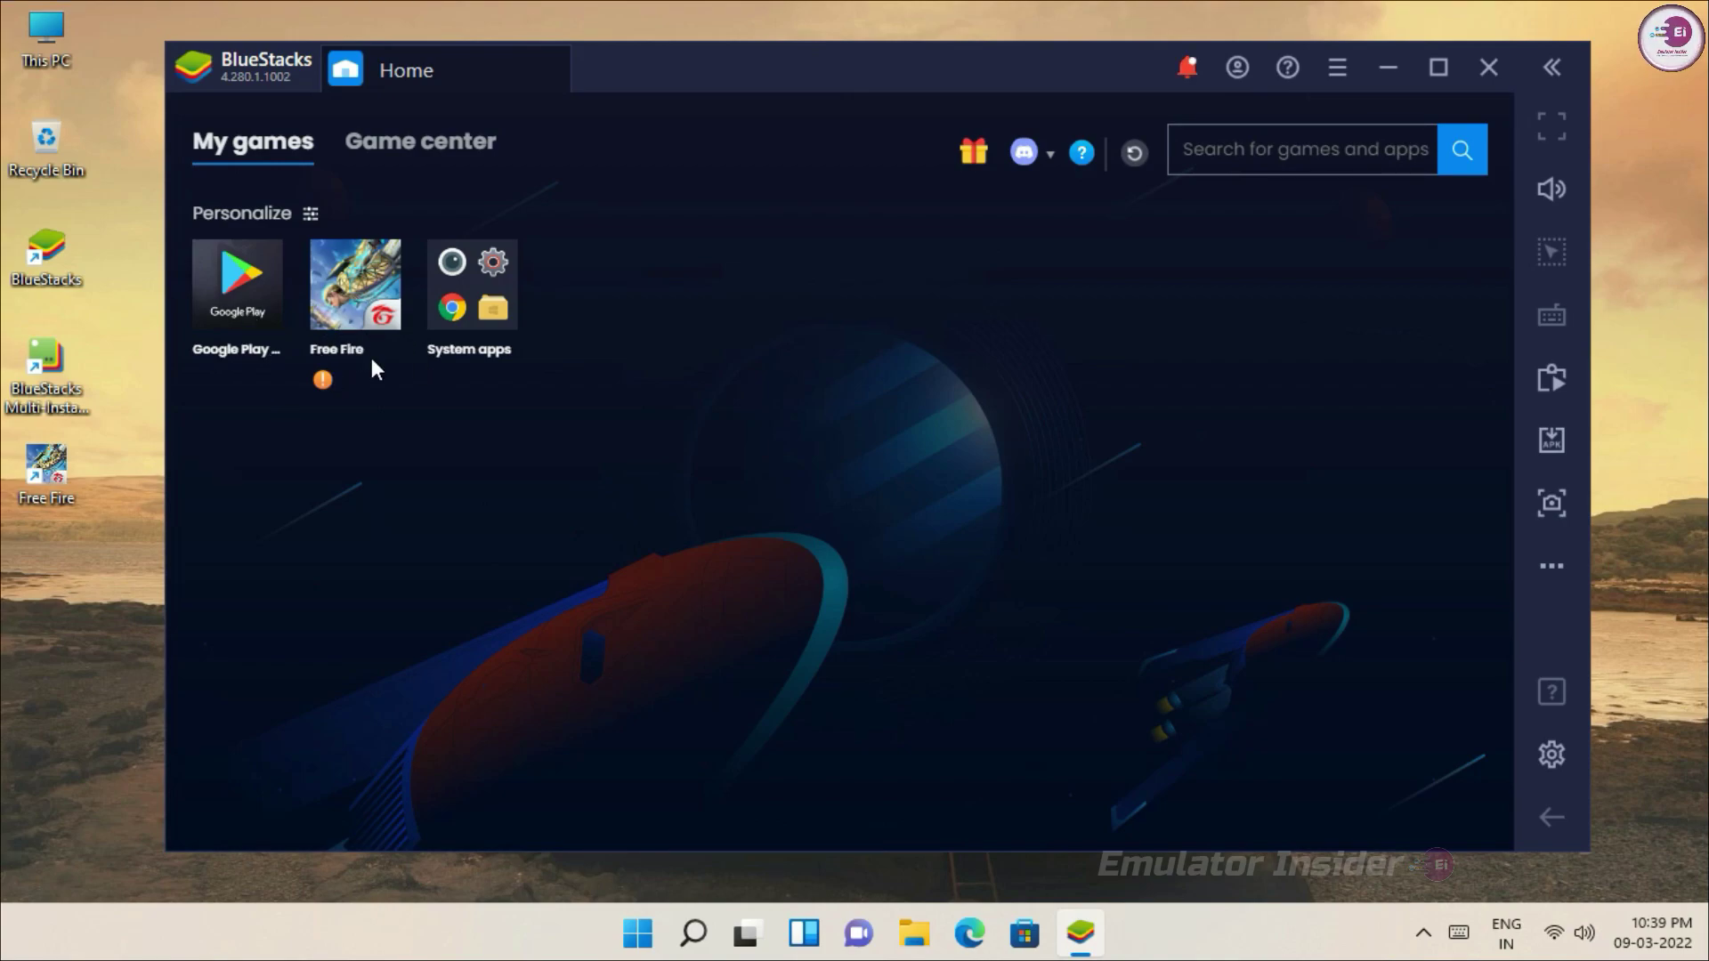
# Launch Free Fire from My games, skip the loading introduction and dismiss the on-screen controls and fullscreen tips
pyautogui.click(347, 303)
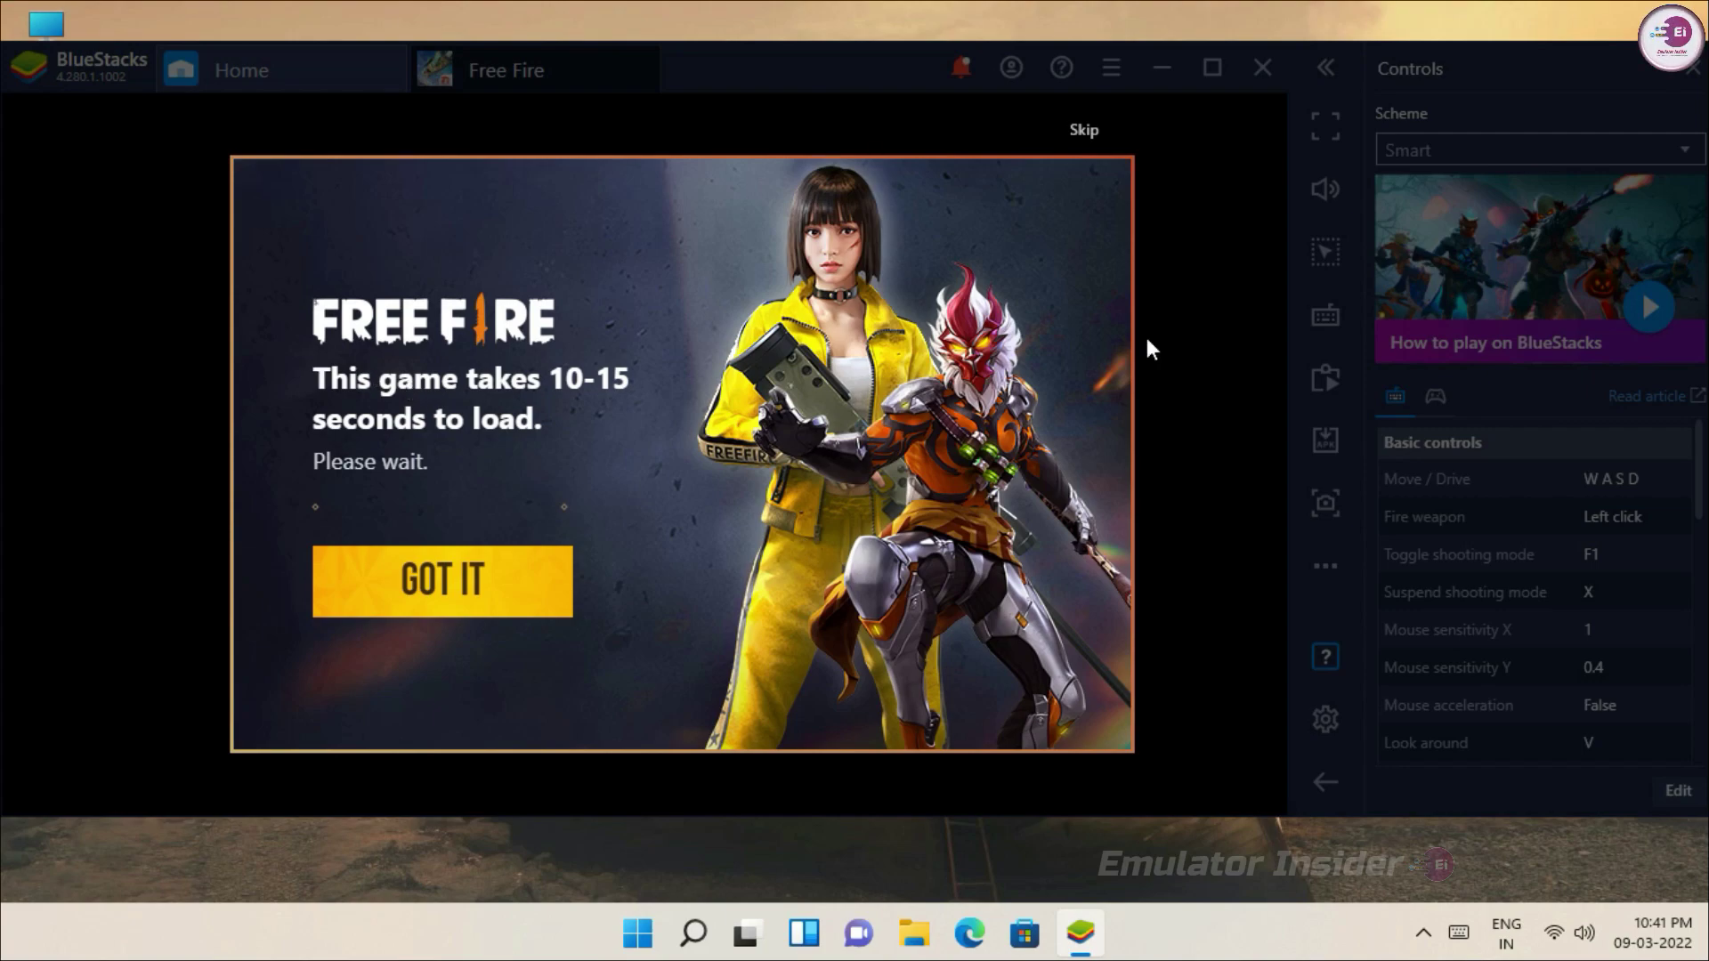
pyautogui.click(1087, 134)
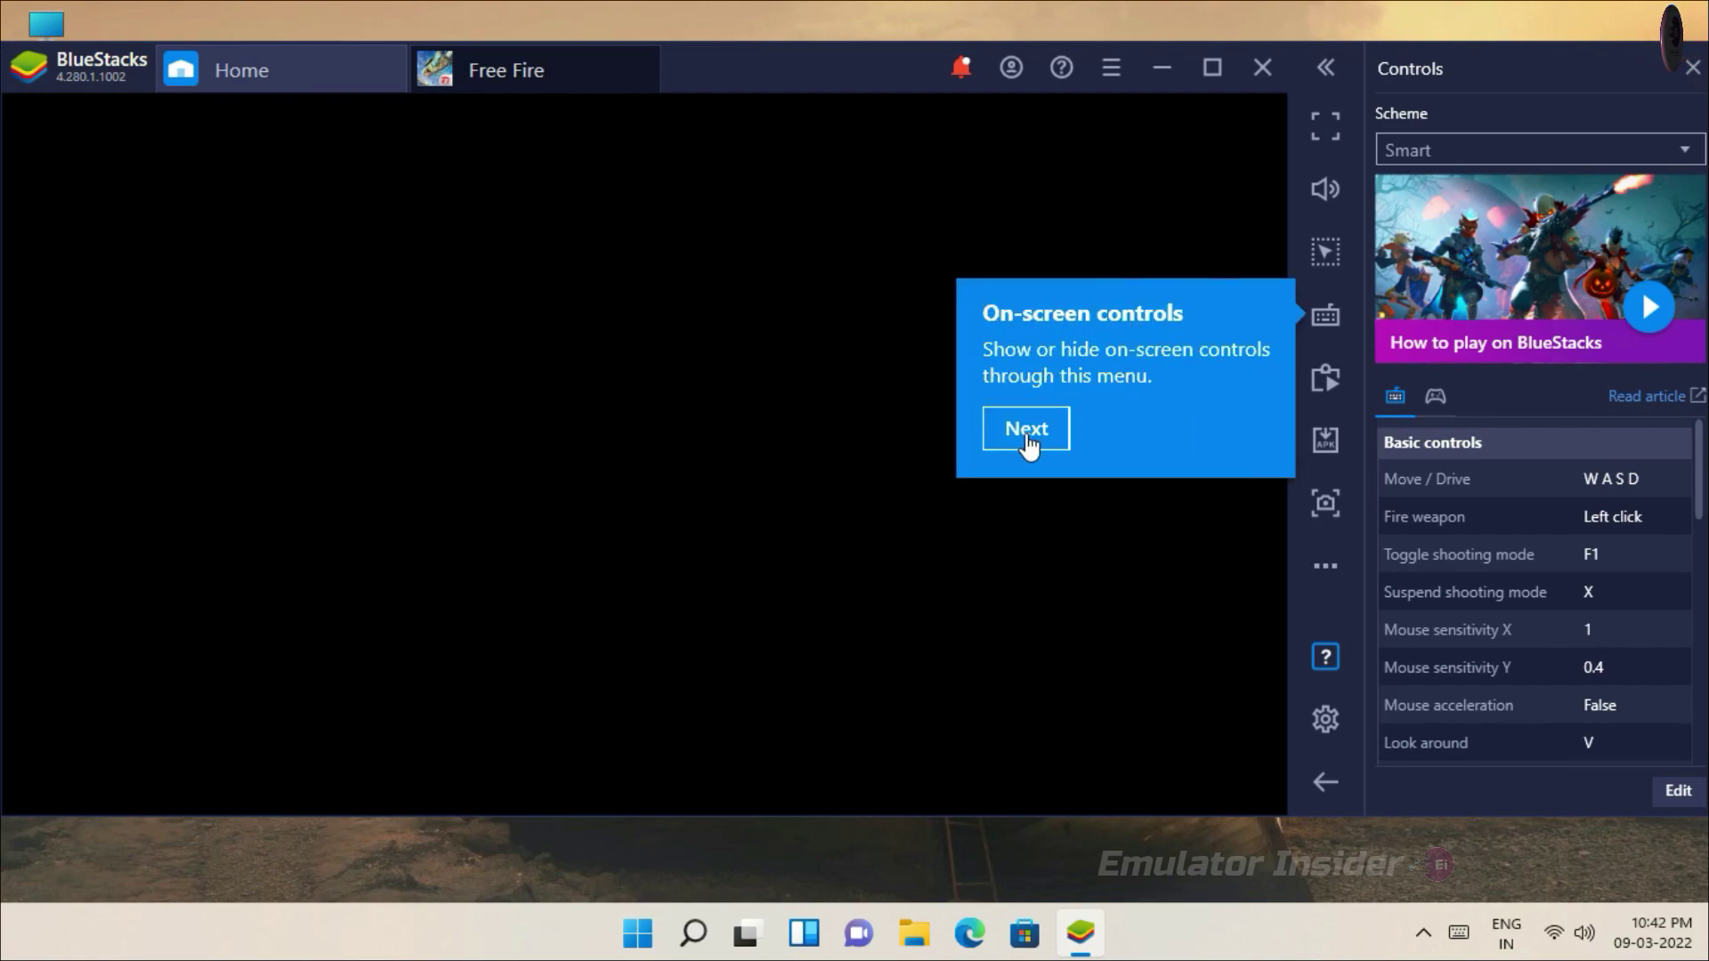
pyautogui.click(1028, 438)
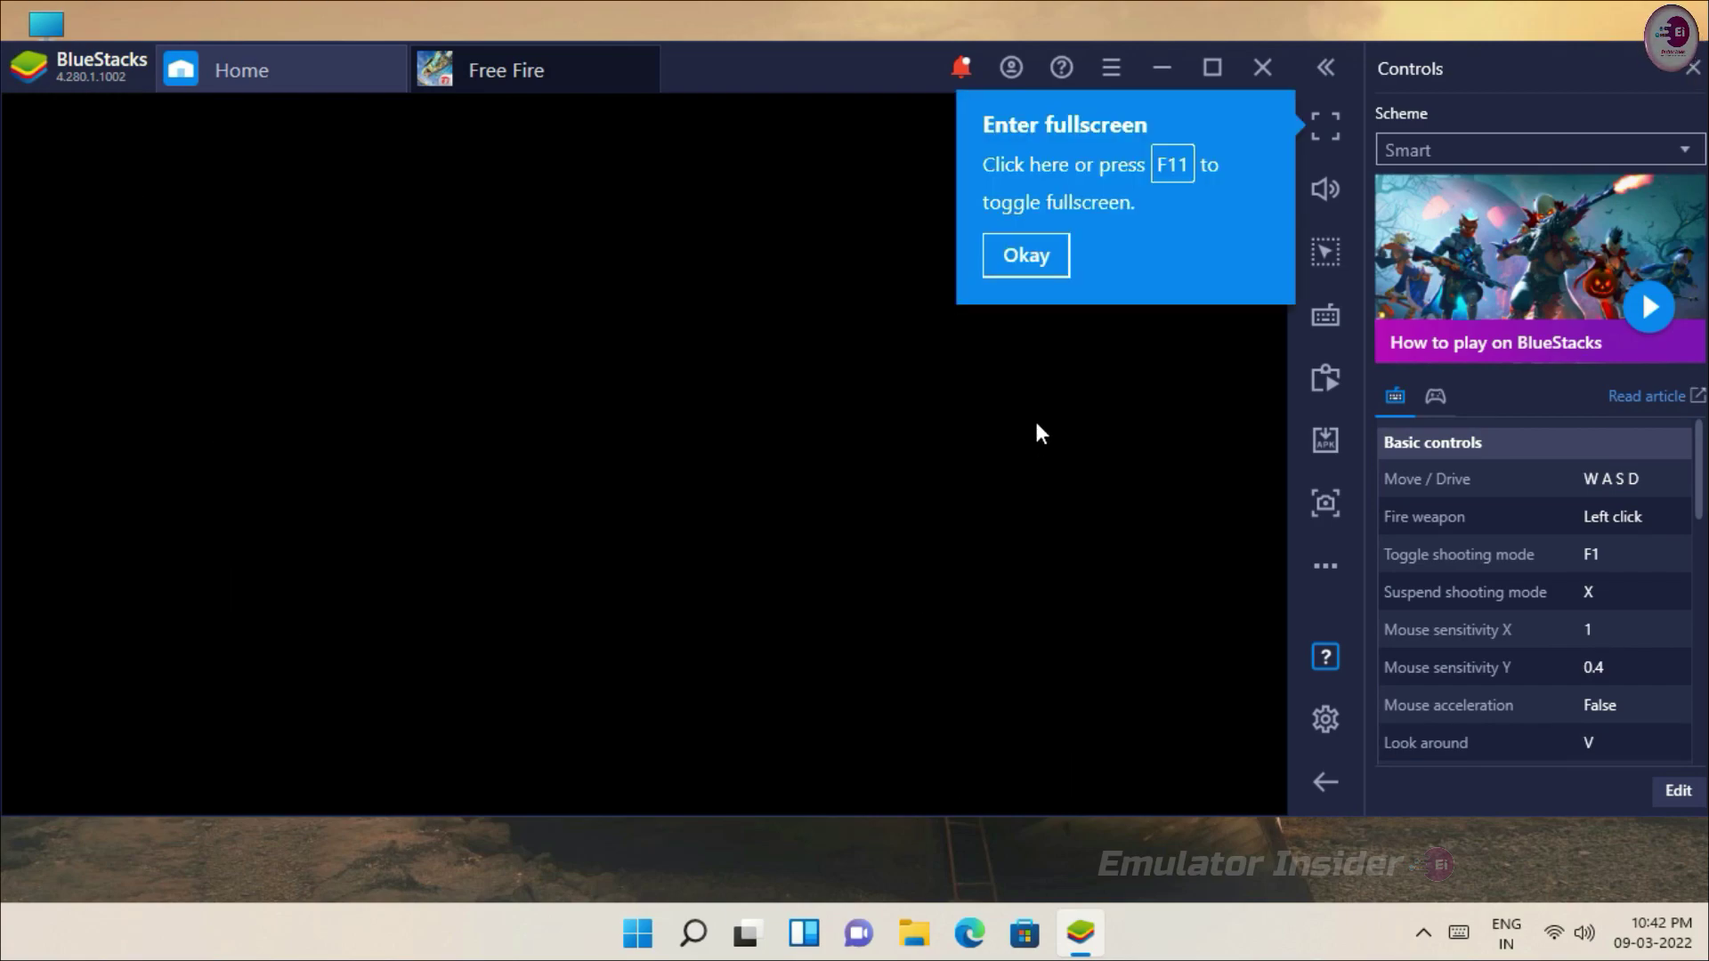
pyautogui.click(1027, 260)
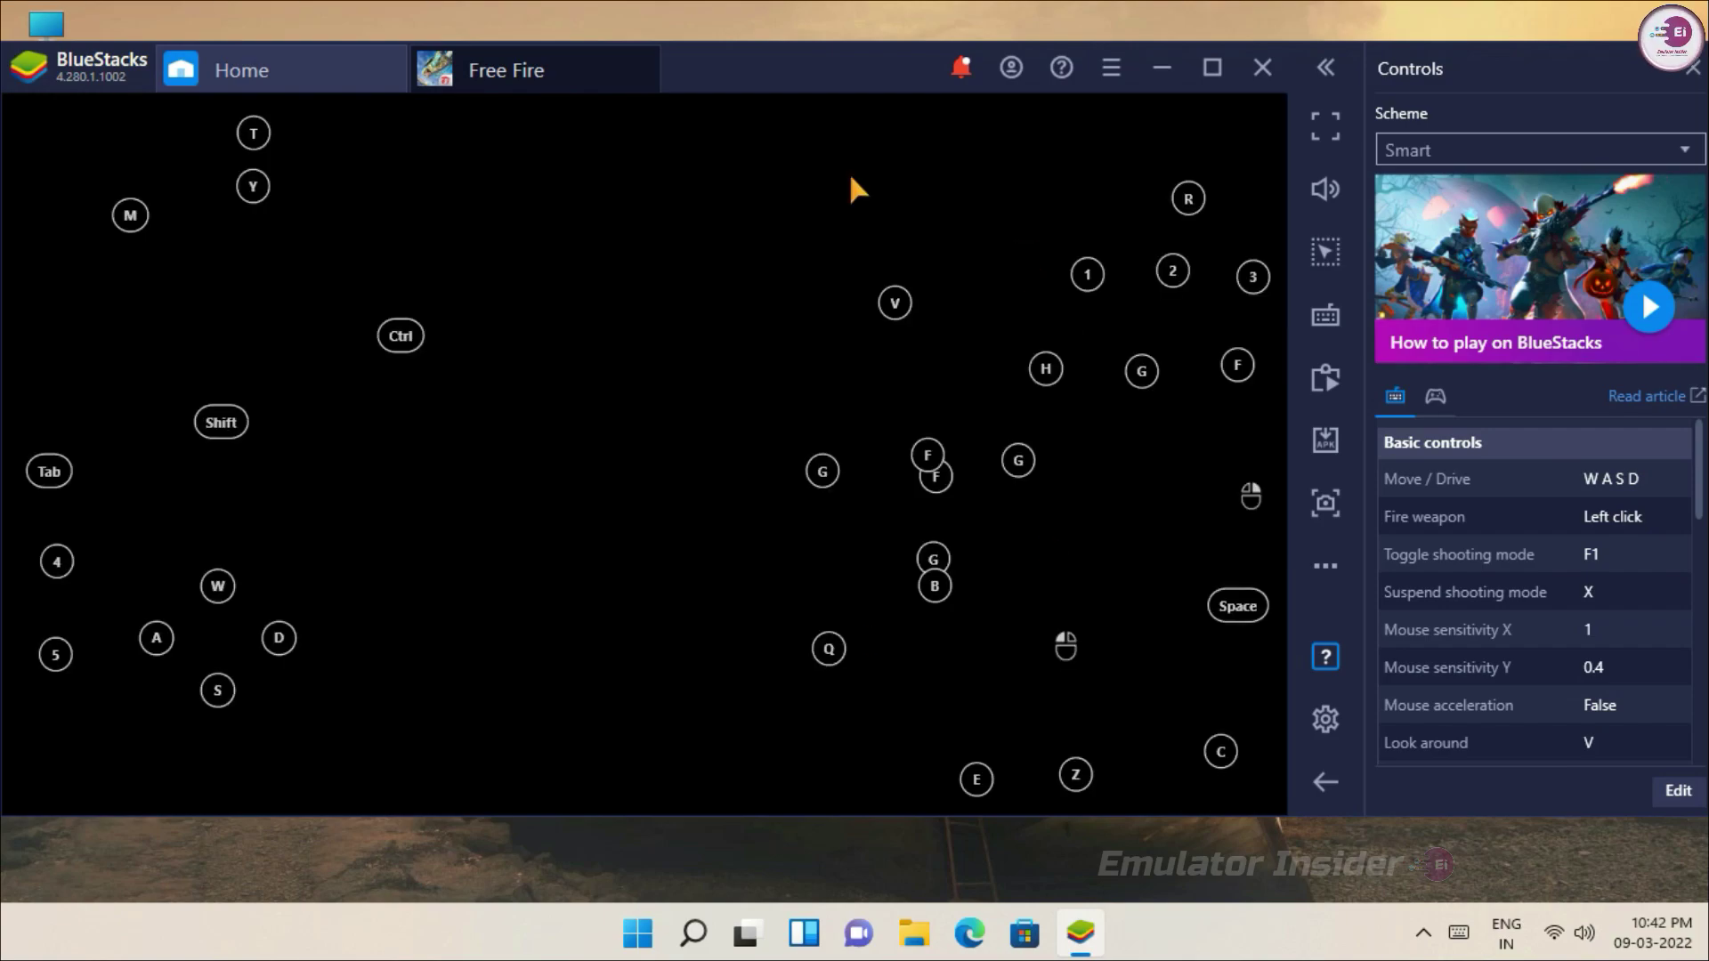
# Hide the on-screen key overlay over the Free Fire game through the game controls settings
pyautogui.click(1325, 331)
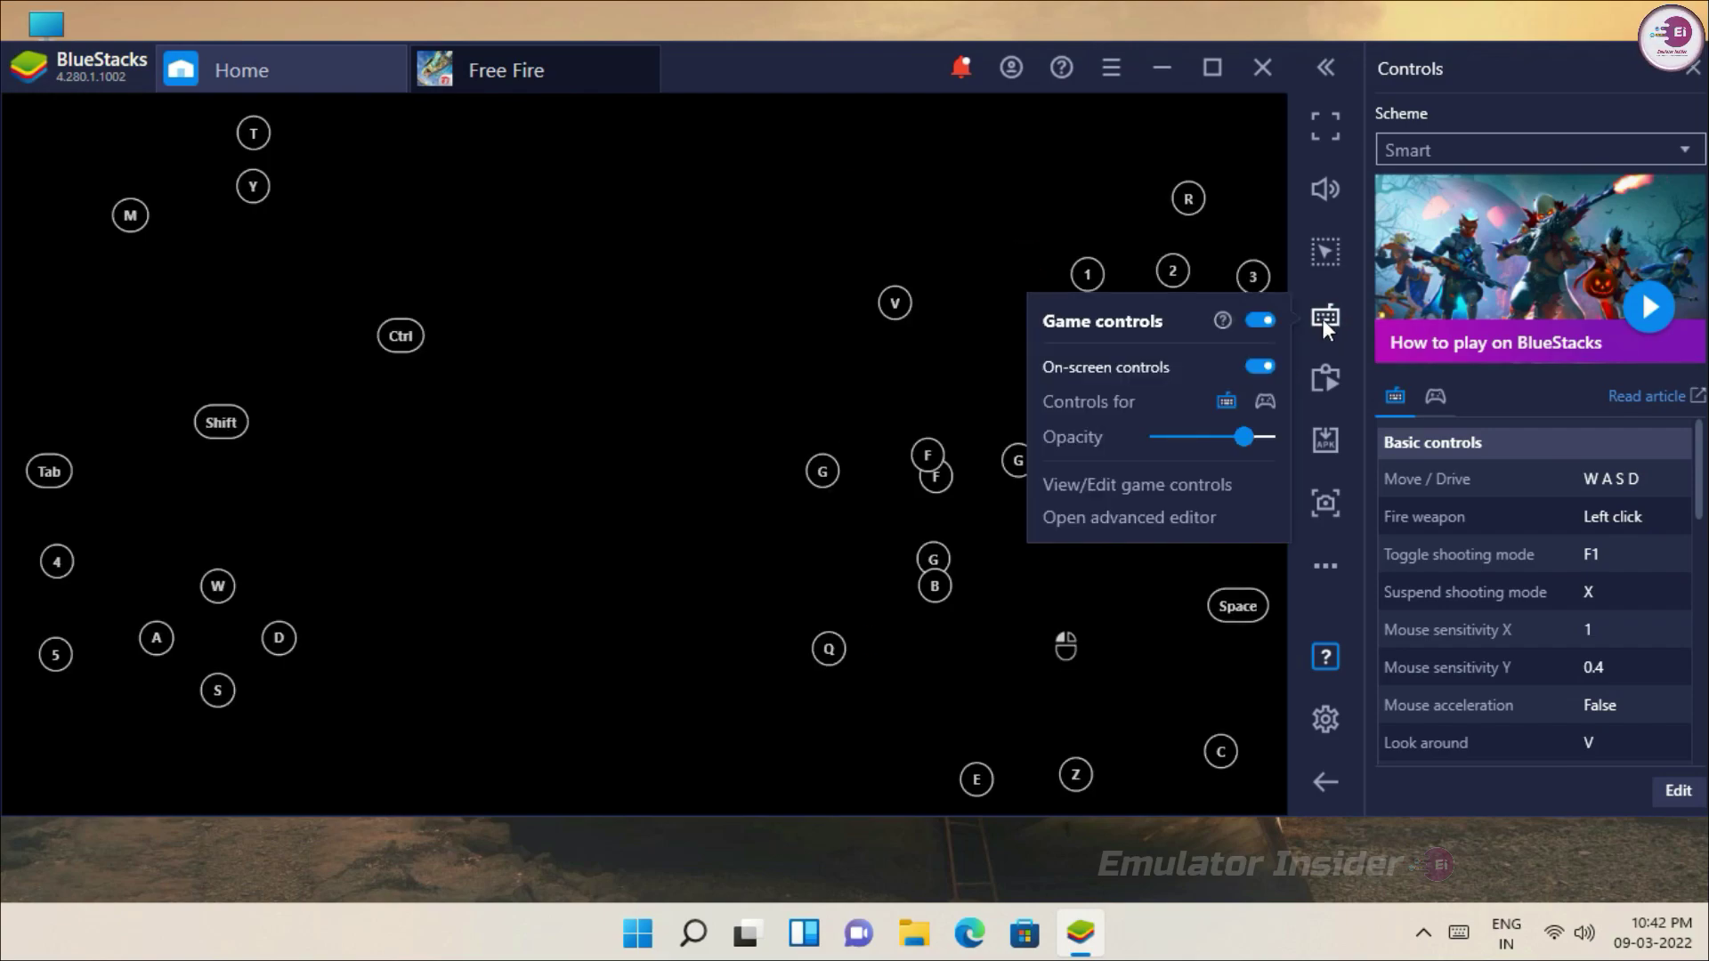
pyautogui.click(1130, 438)
pyautogui.click(1326, 317)
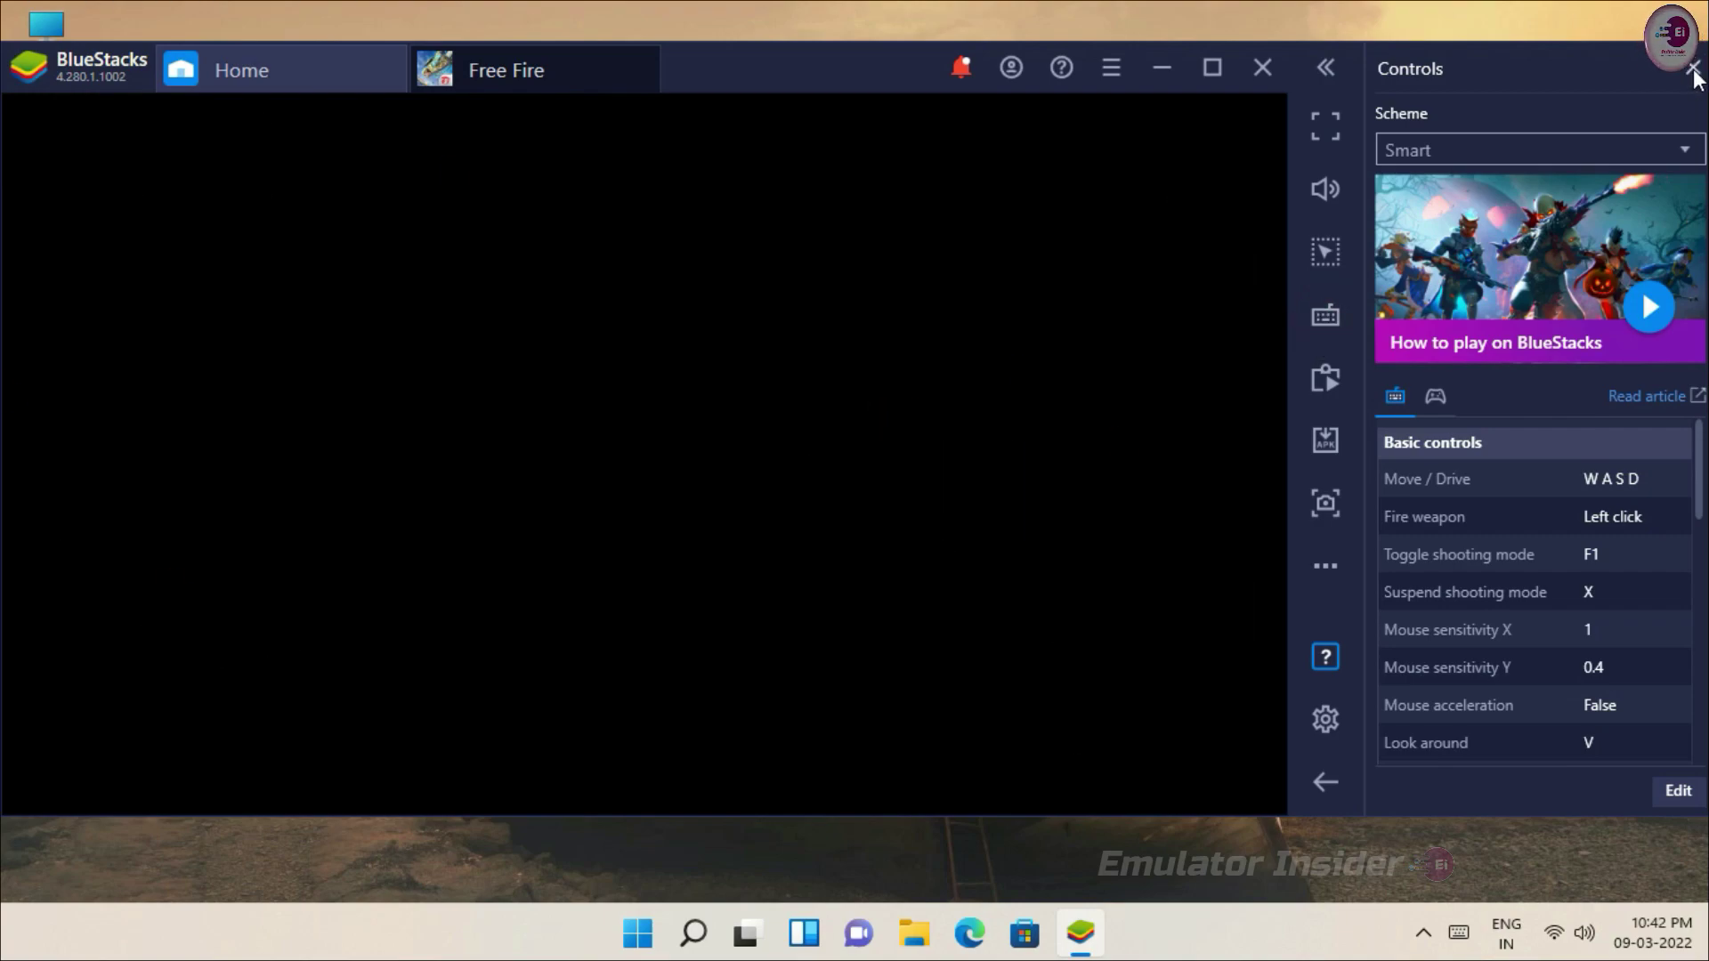
# Close the Controls guide beside the game, dismiss its tip and move the emulator window towards the centre of the desktop
pyautogui.click(1693, 68)
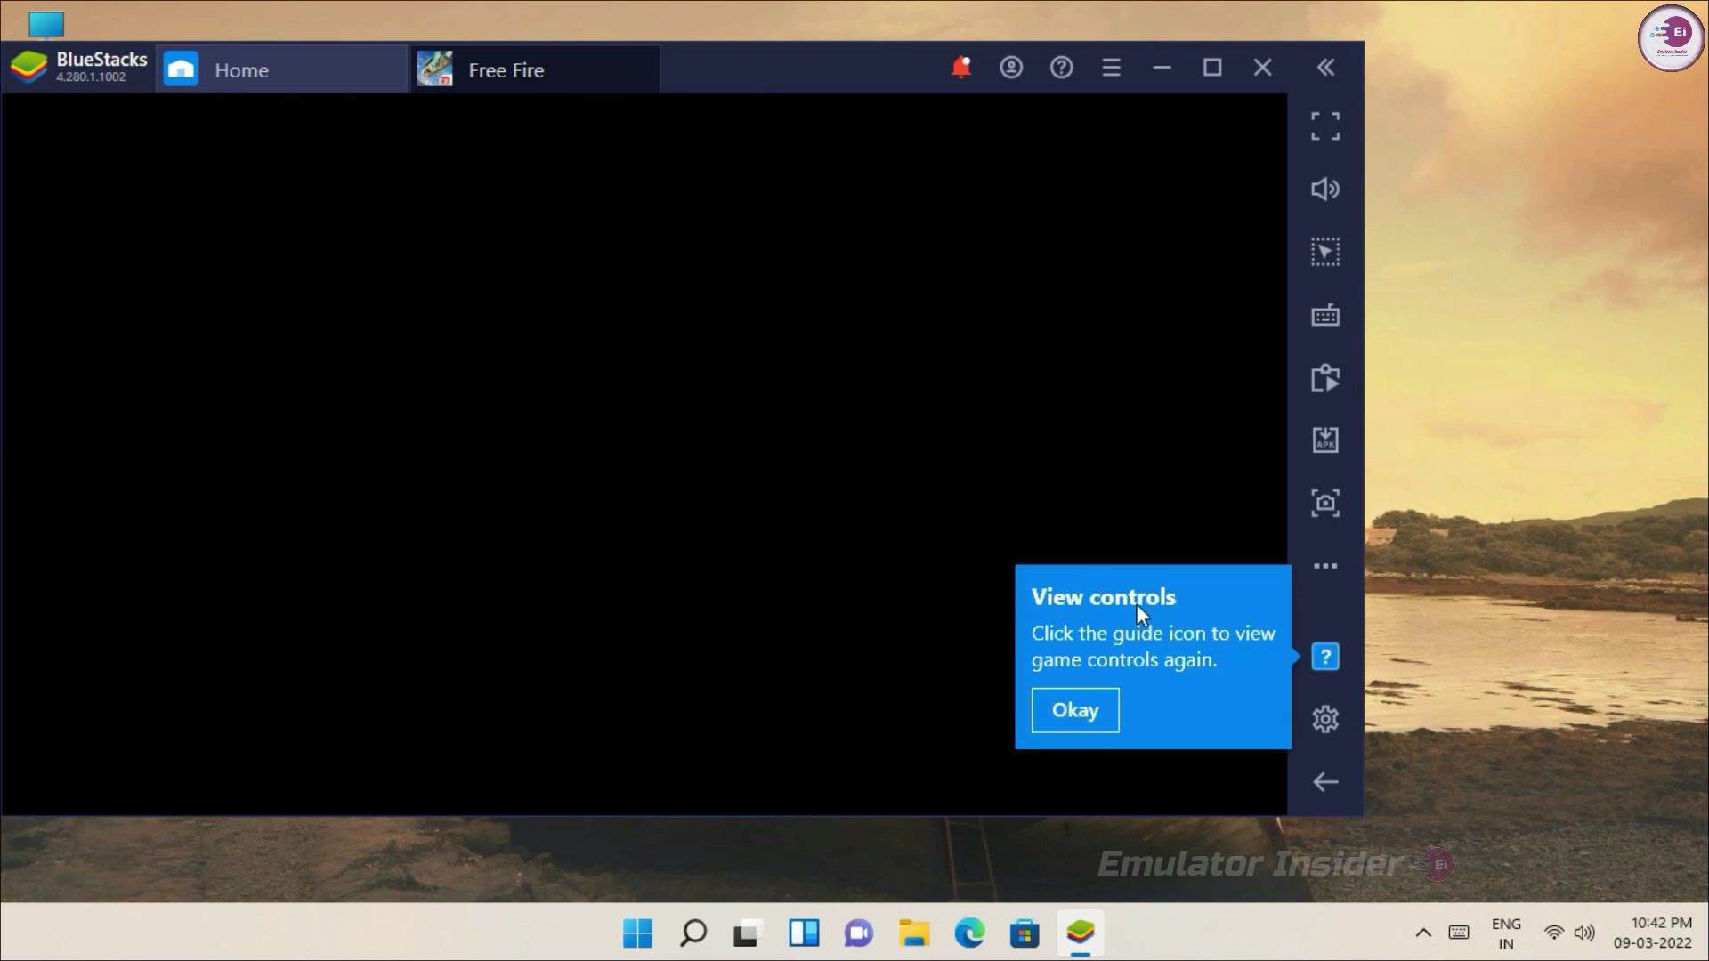
pyautogui.click(1068, 712)
pyautogui.moveTo(721, 73); pyautogui.dragTo(909, 98)
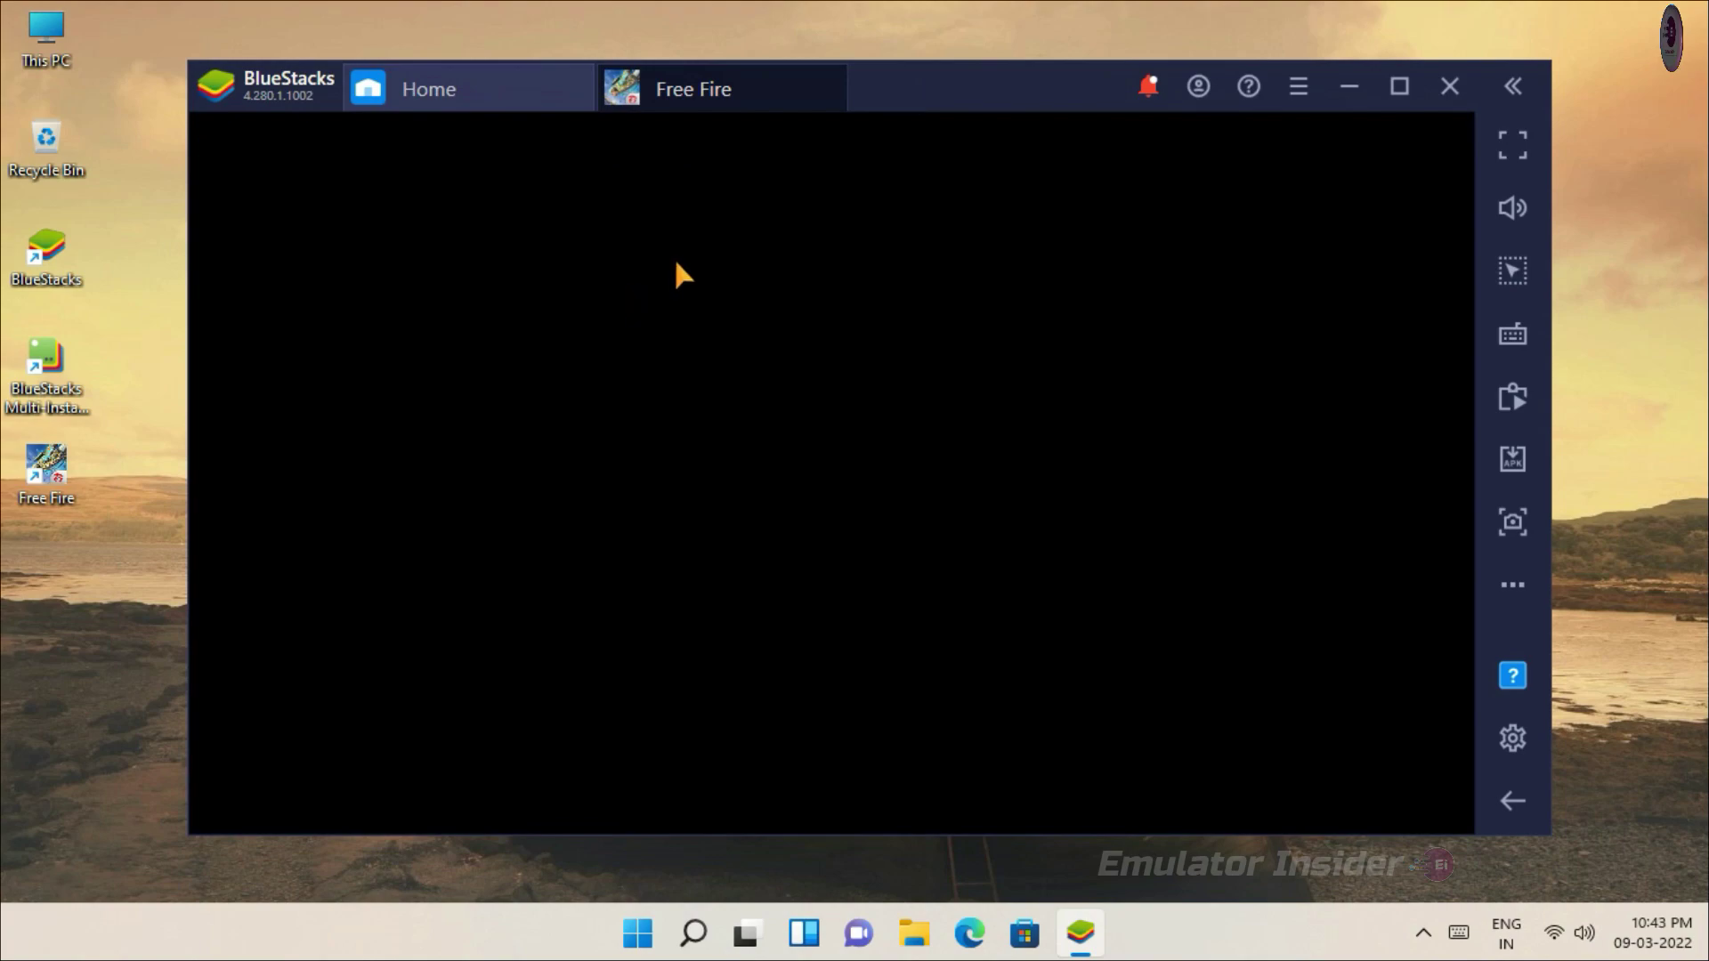